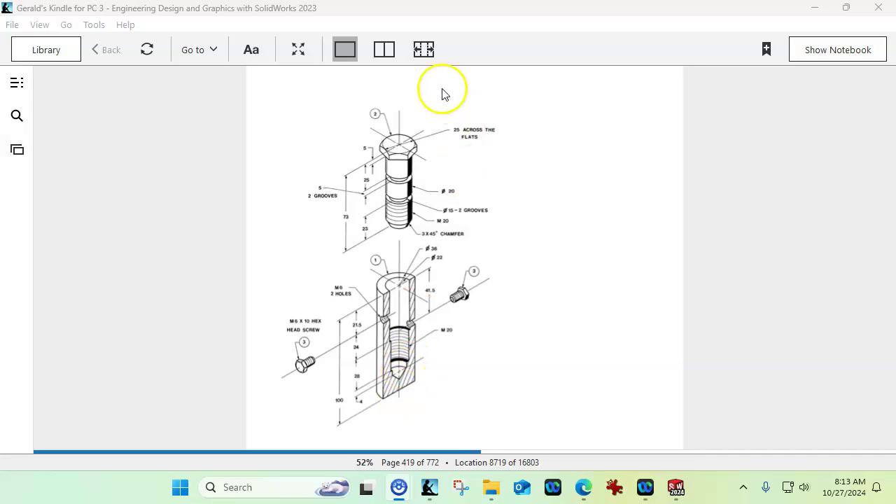
Step: Maximize the Kindle book, scroll to the body drawing on page 419, then switch to SOLIDWORKS
double_click(383, 14)
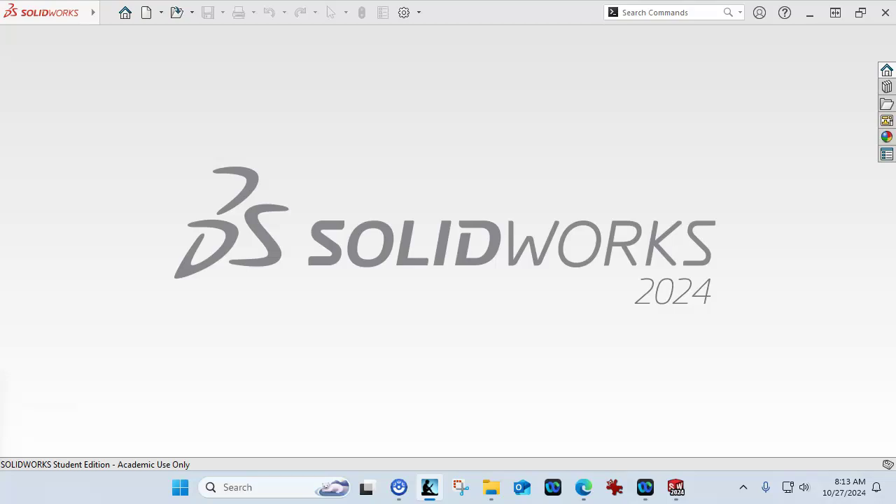
click(429, 488)
drag(630, 38, 420, 10)
scroll(602, 286, down, 2)
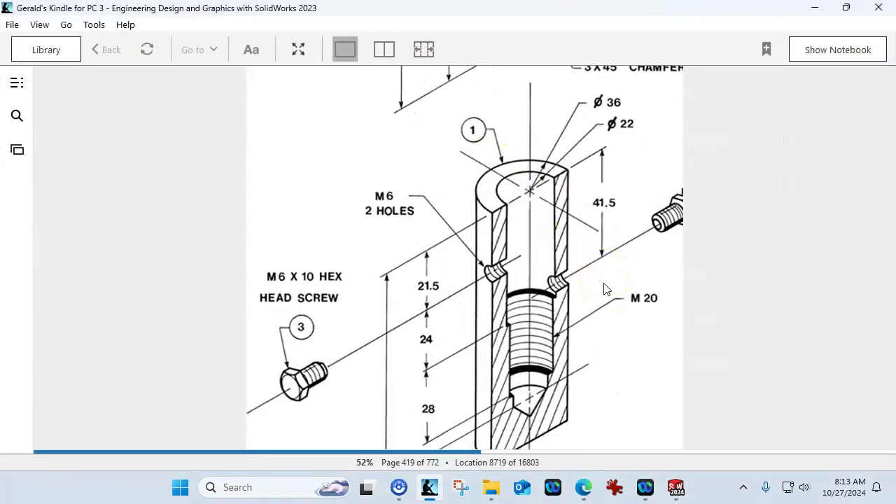
scroll(606, 288, down, 2)
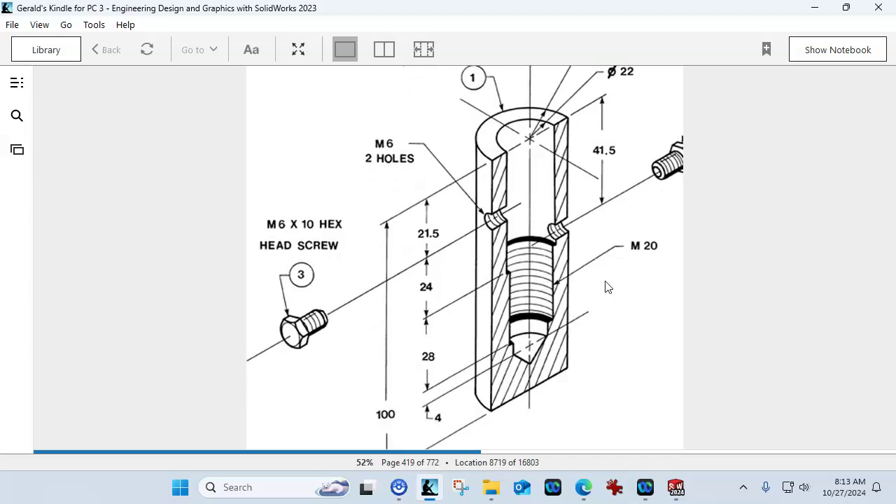
click(597, 331)
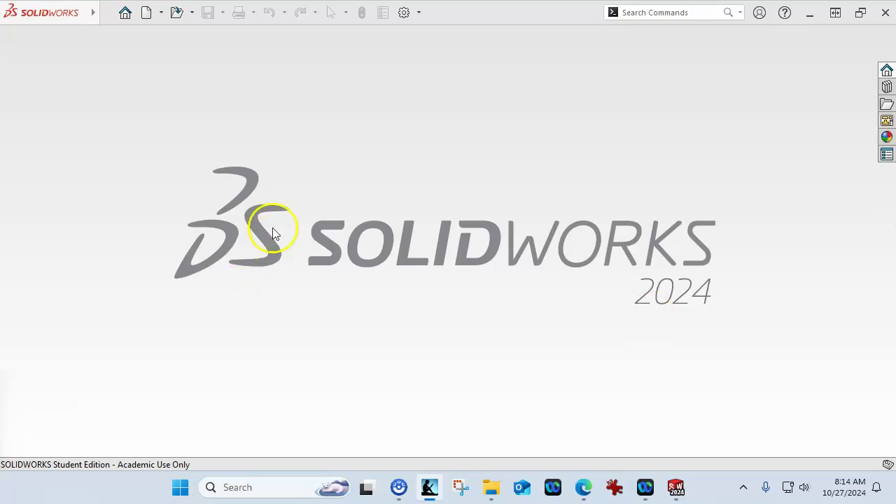
Step: Create a new part from the Part METRIC template
click(147, 14)
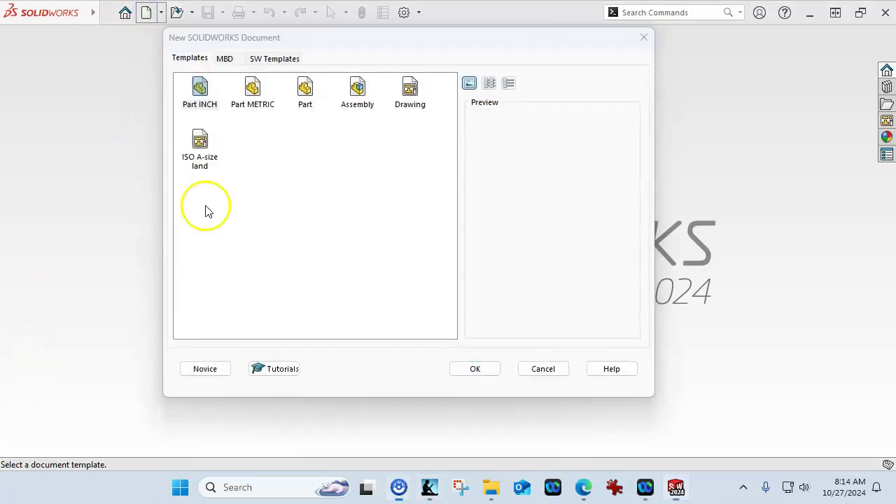
click(248, 89)
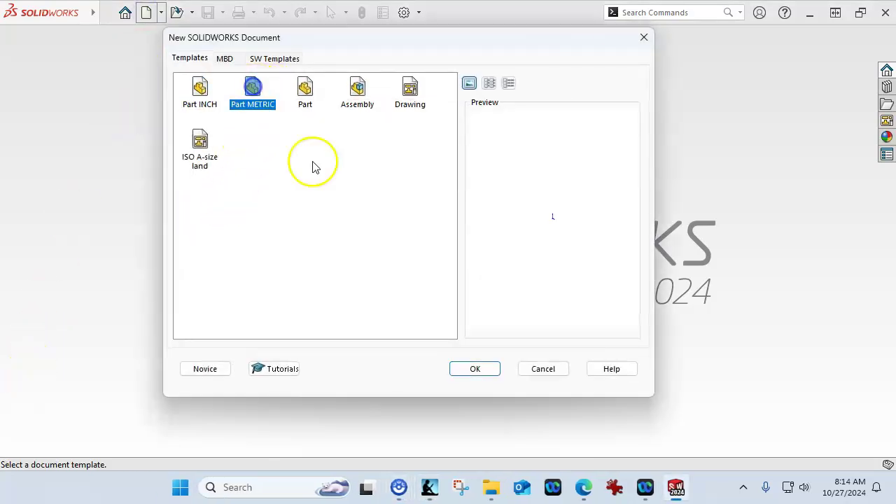
click(464, 367)
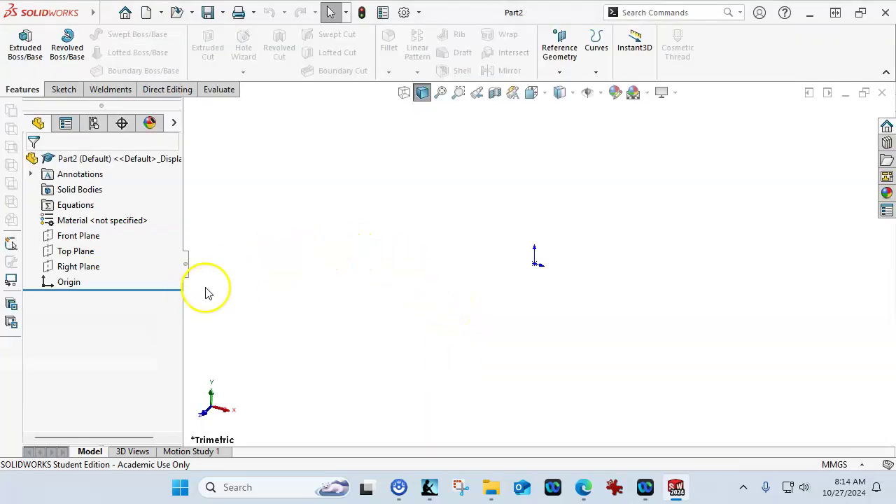
Step: Adjust the CommandManager toolbar options and widen the FeatureManager tree to show Part2 fully
right_click(13, 345)
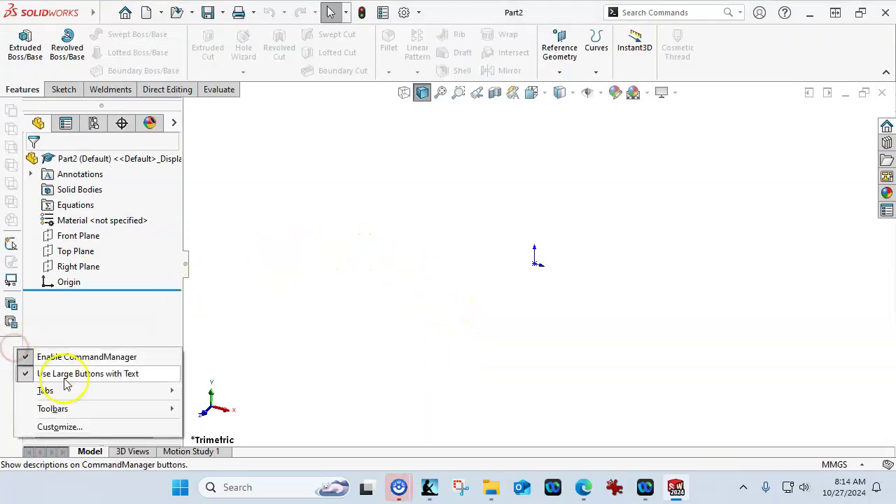
mouse_move(128, 409)
click(217, 40)
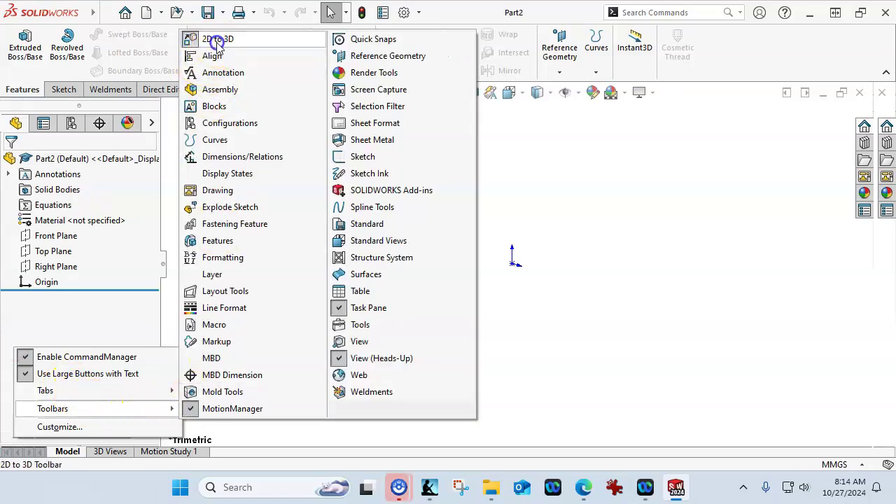
click(644, 129)
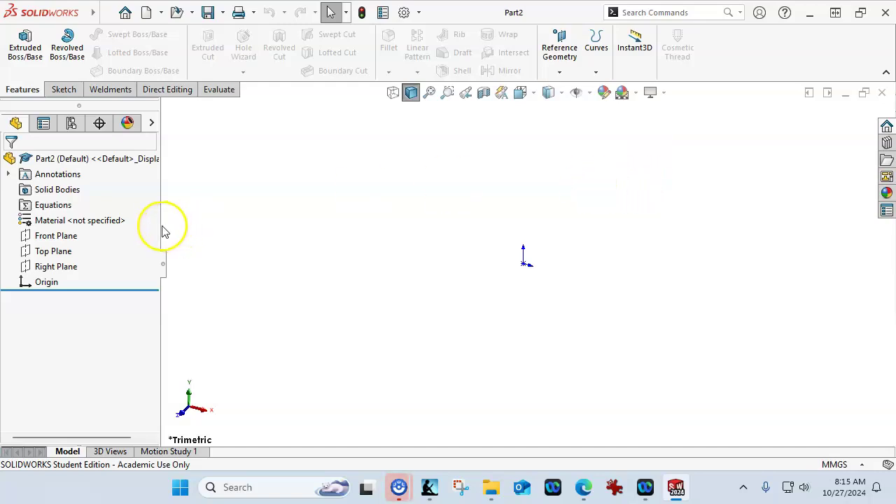
drag(162, 231, 189, 224)
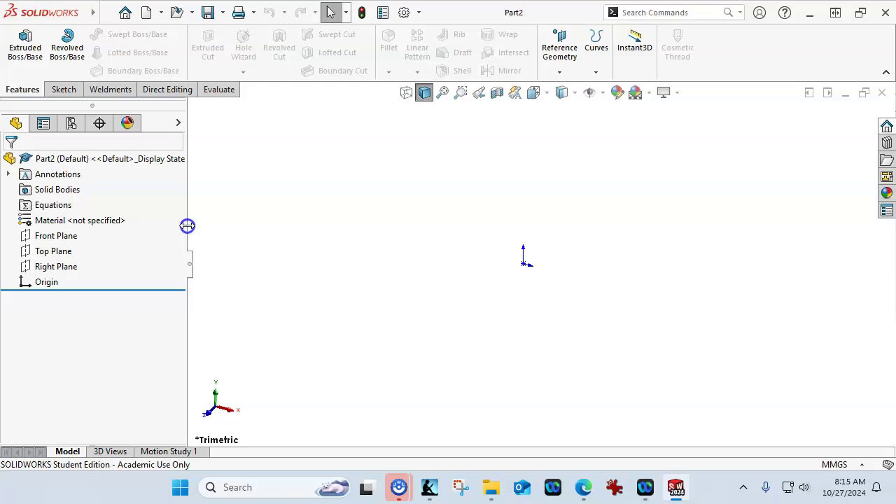
Step: Sketch a circle centred on the origin on the Top Plane
click(63, 254)
click(74, 236)
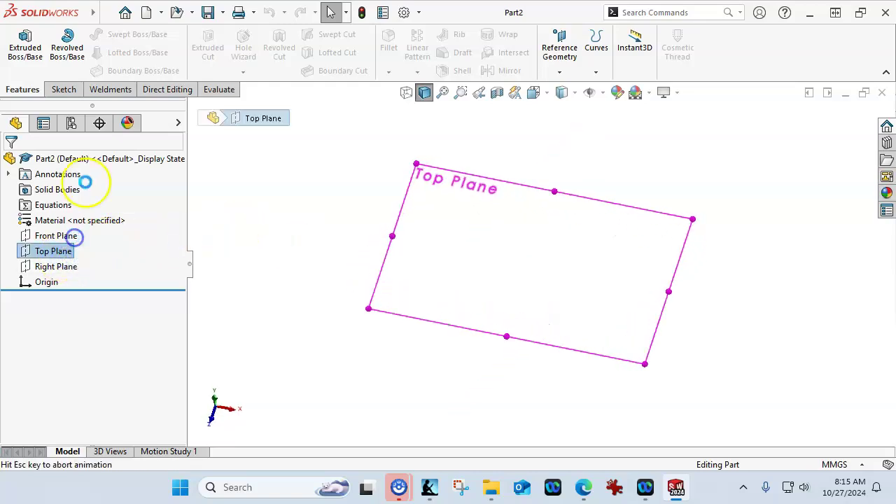
click(120, 34)
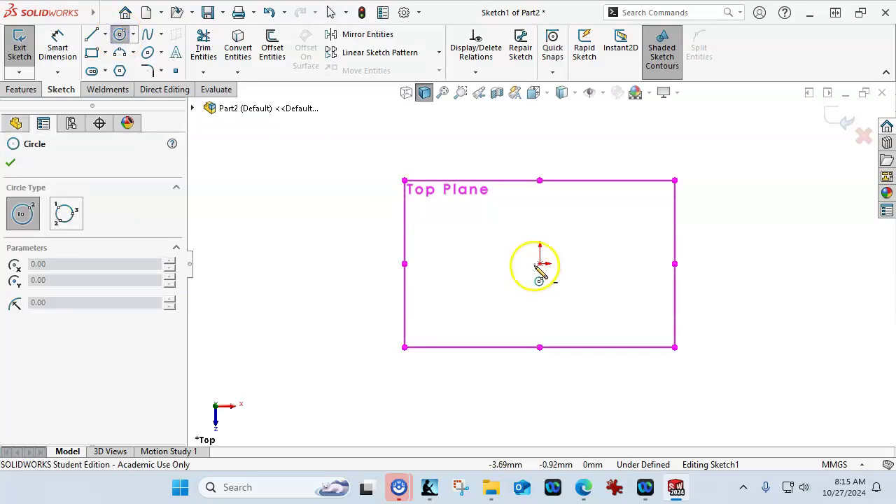
click(543, 273)
click(608, 314)
Step: Dimension the circle's diameter to 36 mm
right_click(619, 316)
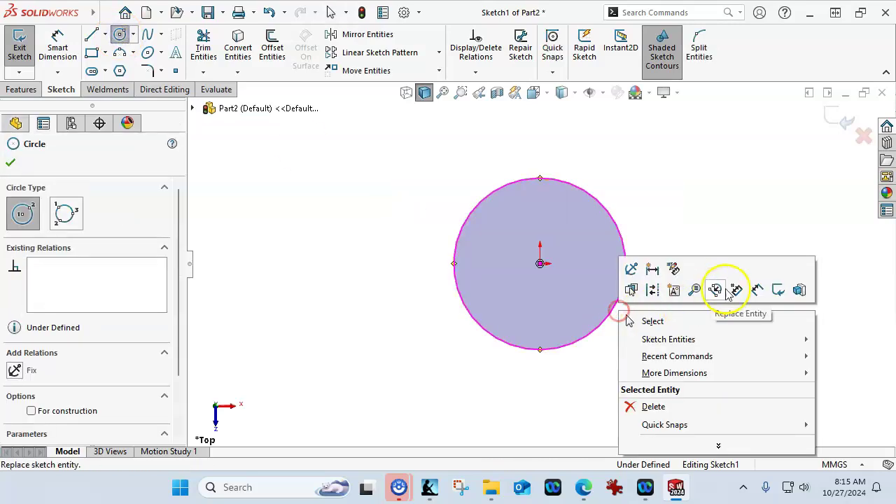
click(755, 291)
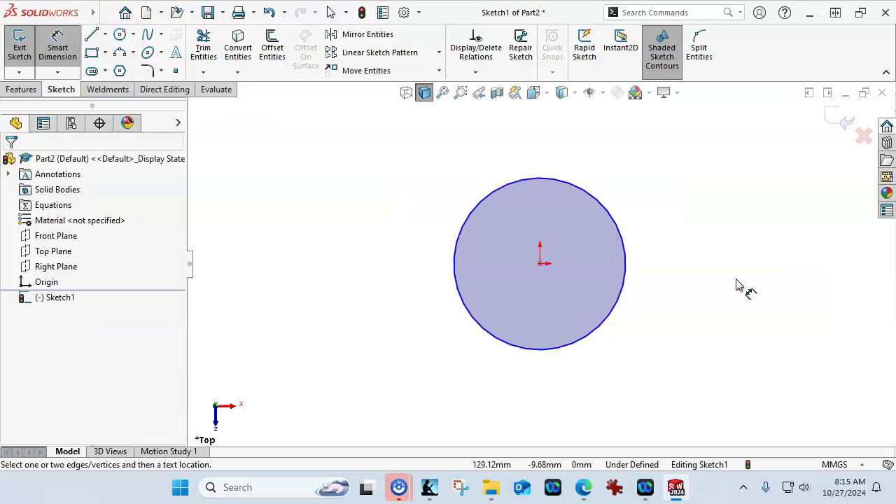
click(613, 220)
click(640, 157)
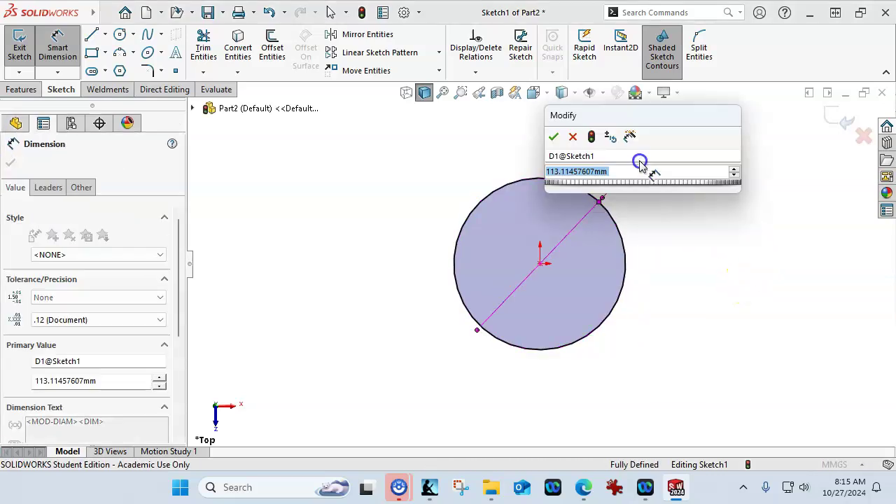
text(36)
key(Return)
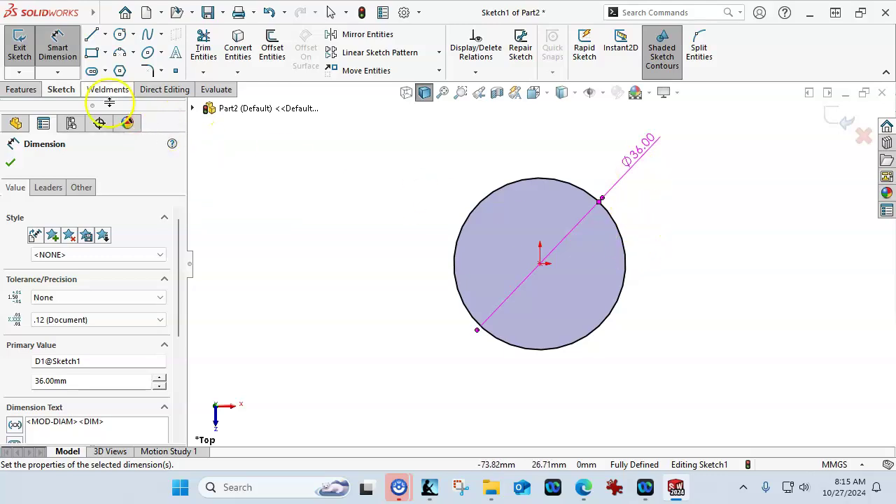
click(22, 90)
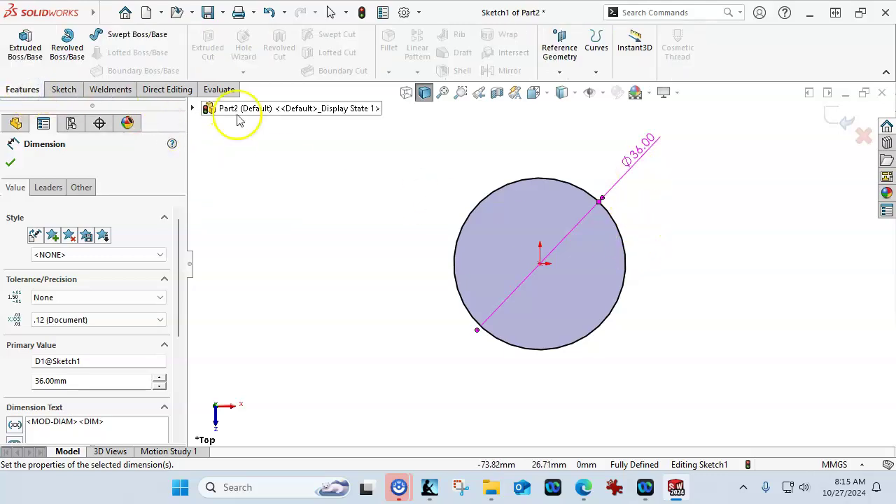
Step: Extrude the circle Blind 100 mm, reversed so the cylinder extends downward
click(26, 43)
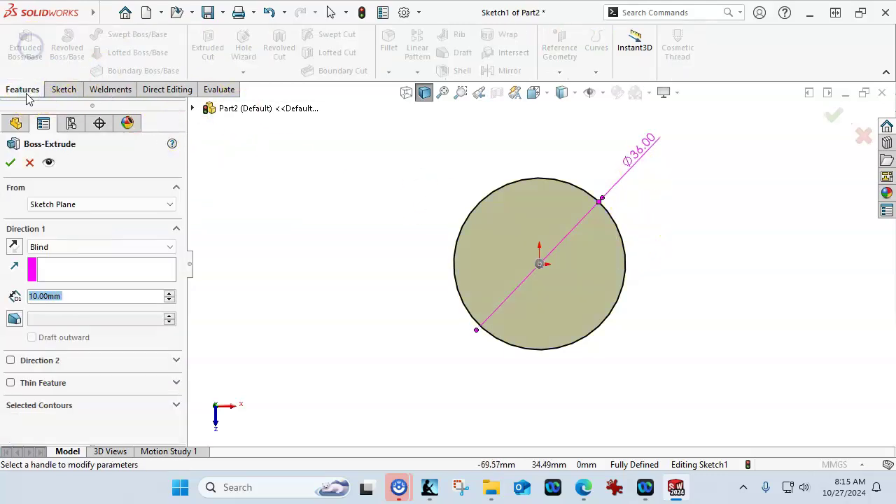
text(100)
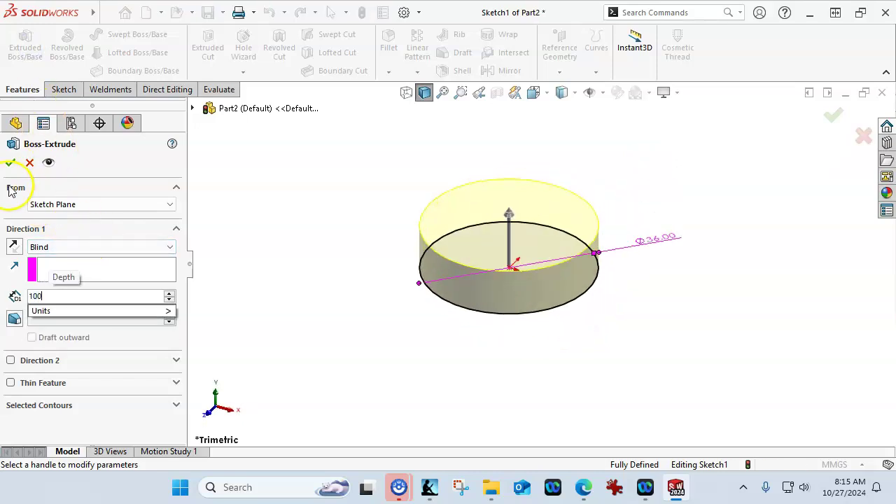
key(Return)
scroll(436, 254, up, 4)
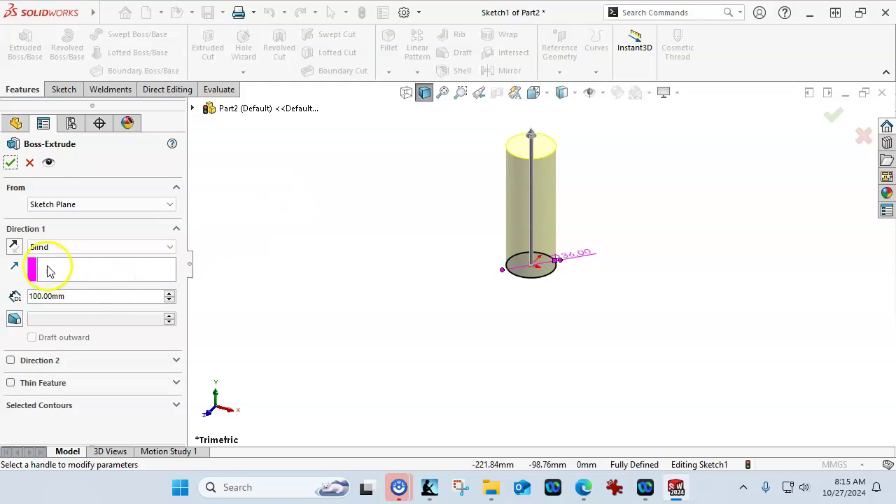
click(14, 247)
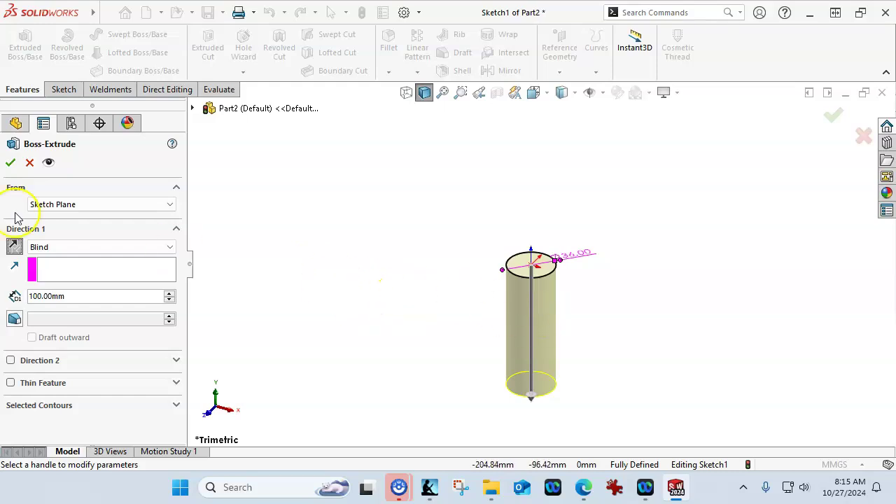
click(10, 161)
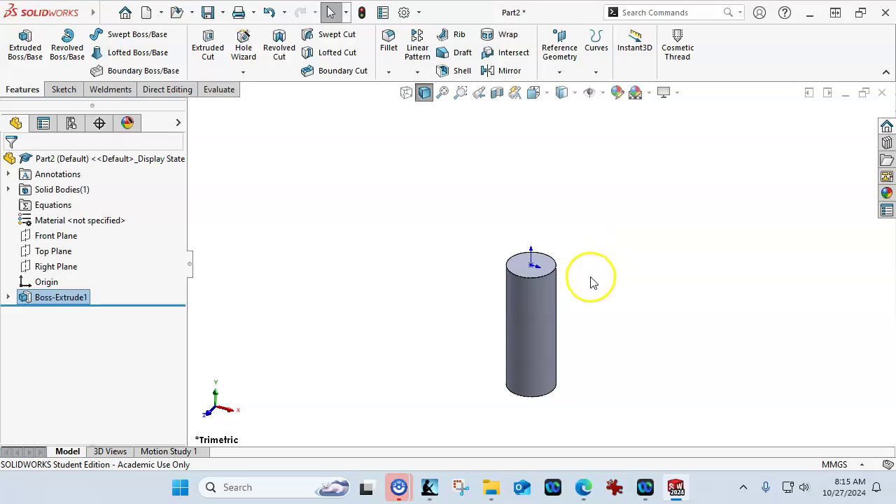
Step: Orbit the cylinder, select its top face, and call up the S shortcut bar
middle_drag(590, 280, 551, 341)
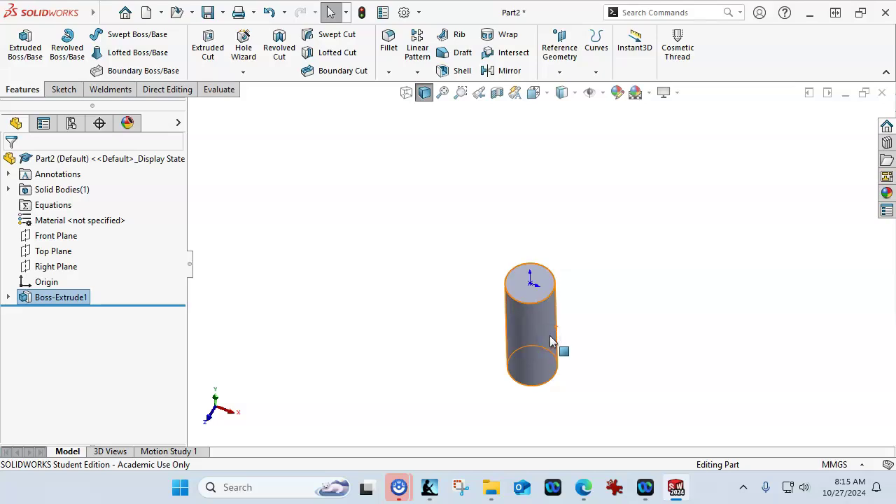
mouse_move(551, 341)
middle_down()
mouse_move(544, 316)
mouse_move(550, 327)
middle_up()
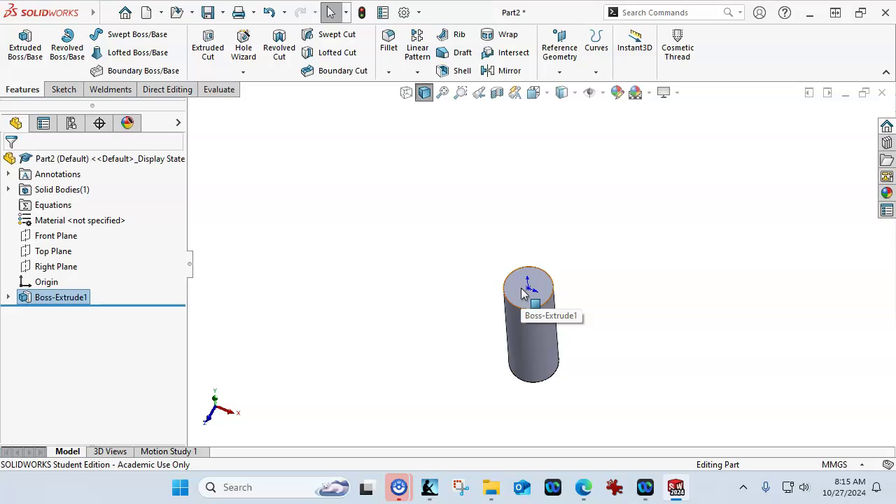
click(656, 314)
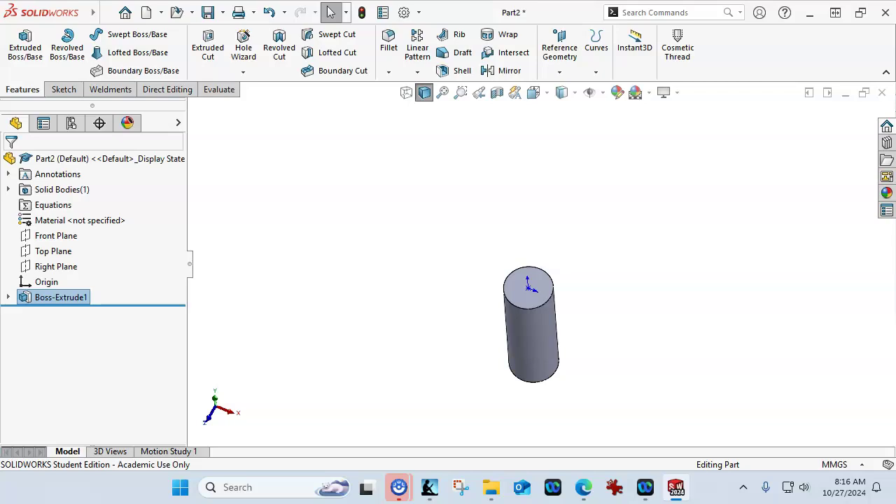
click(524, 298)
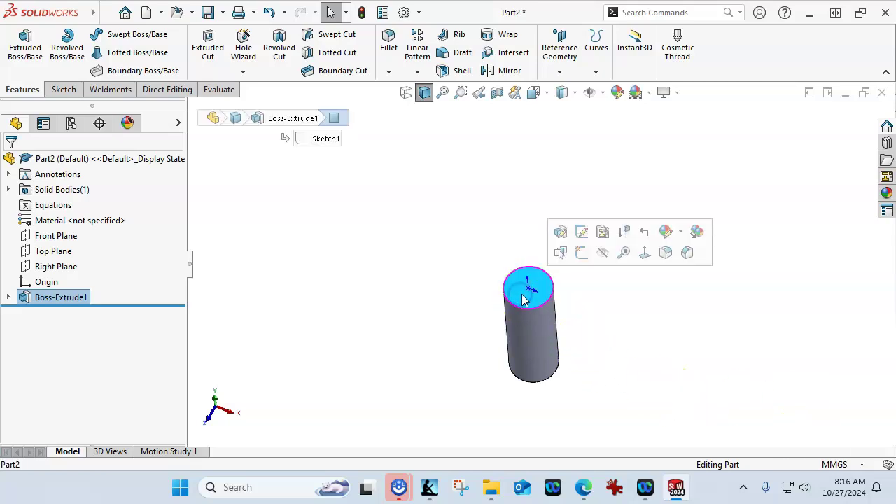
click(528, 301)
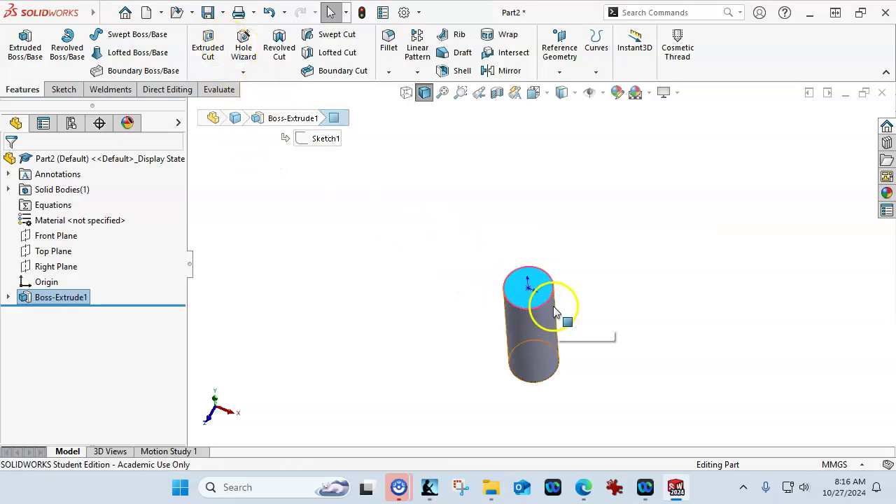
key(s)
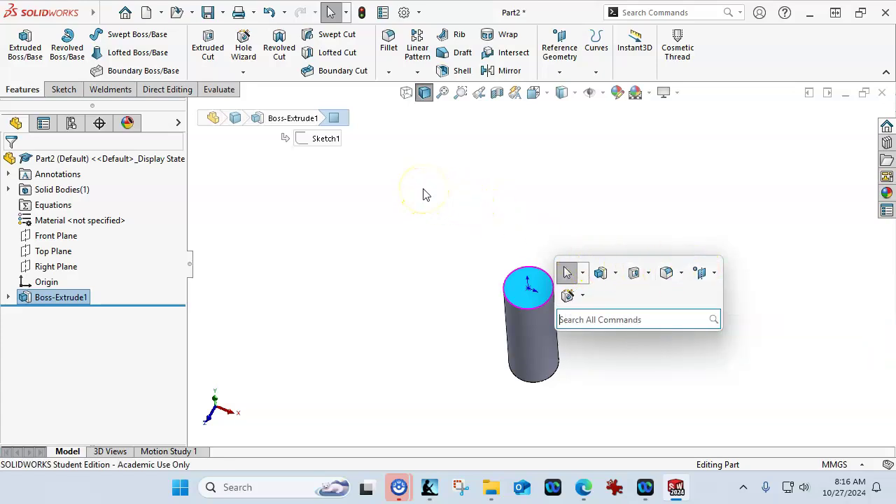
Step: Start a Hole Wizard plain Hole with size Ø16.0
click(244, 43)
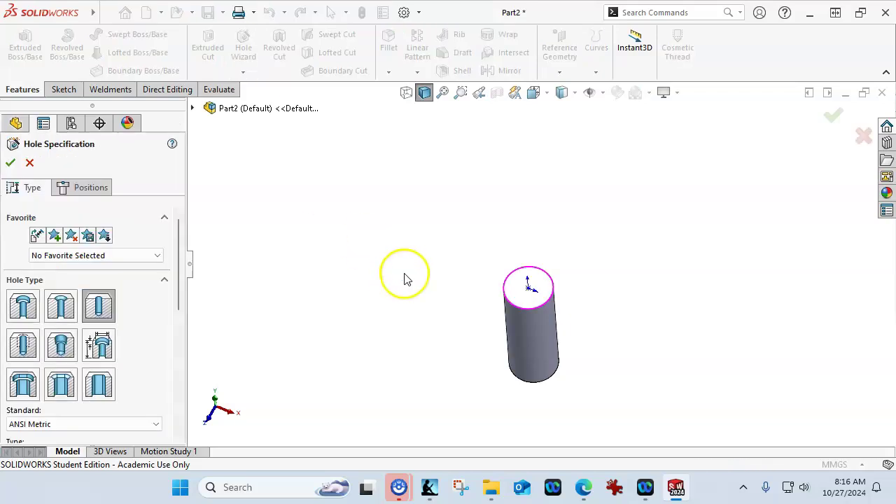
click(99, 306)
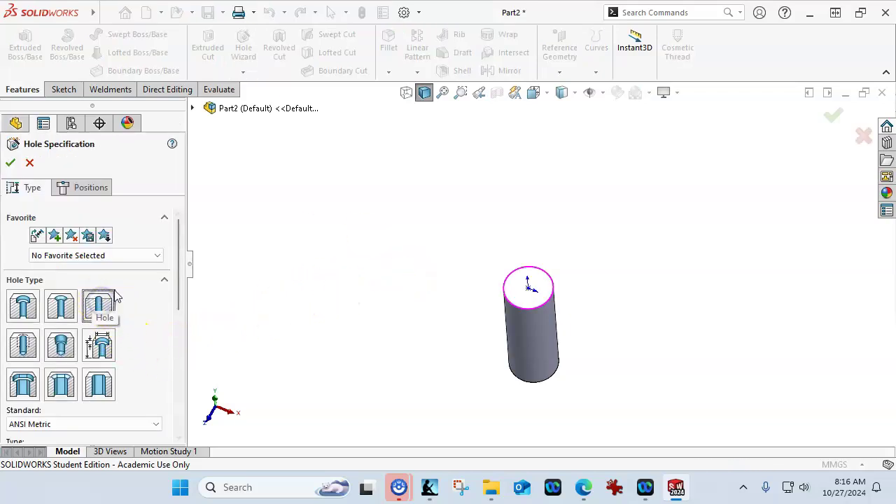
drag(177, 249, 178, 350)
click(154, 285)
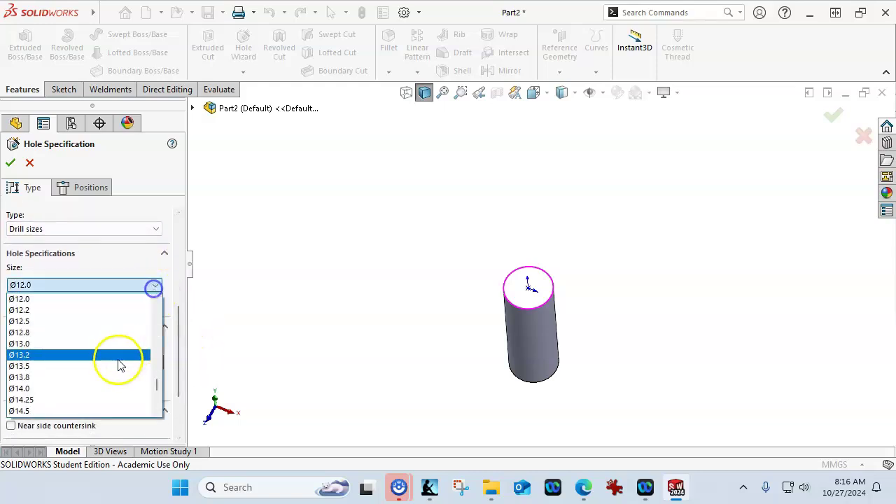
scroll(119, 364, down, 5)
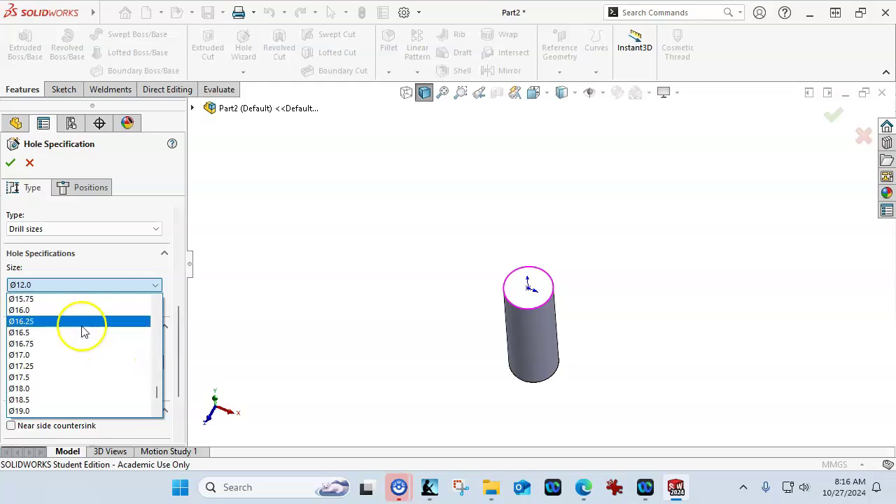
click(67, 309)
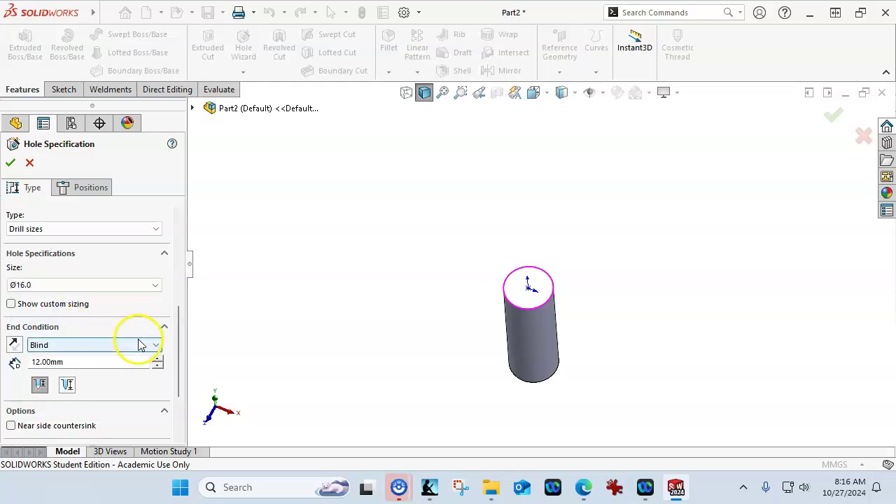
Step: Set the Blind hole depth to 21.5+24+28+4 = 77.50 mm, measured up to the shoulder
drag(176, 304, 175, 339)
click(91, 292)
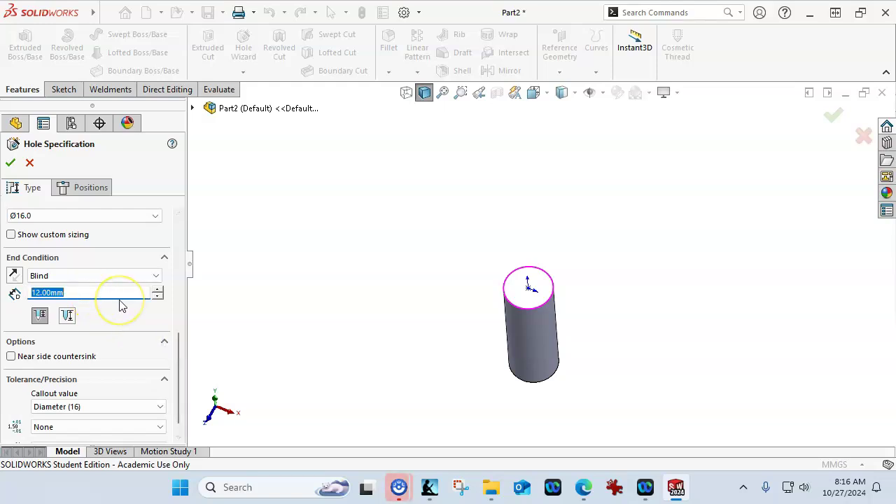
click(115, 300)
text(21)
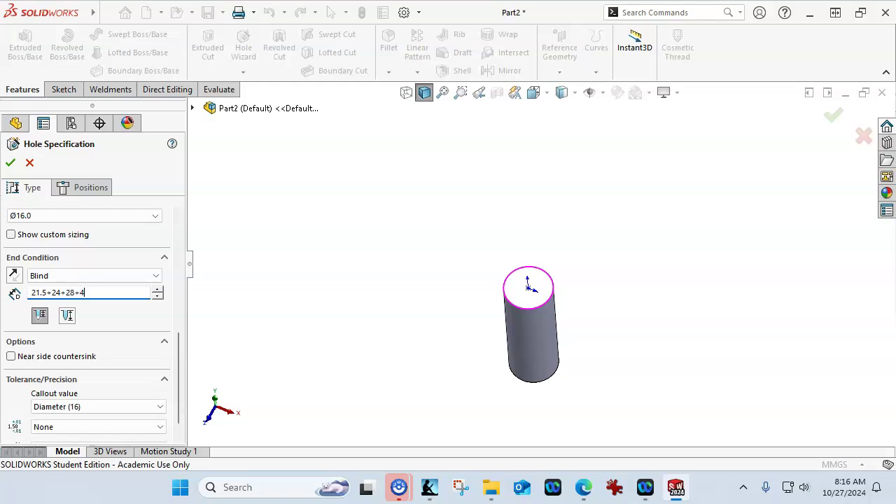
text(.5+24+28+4)
key(Return)
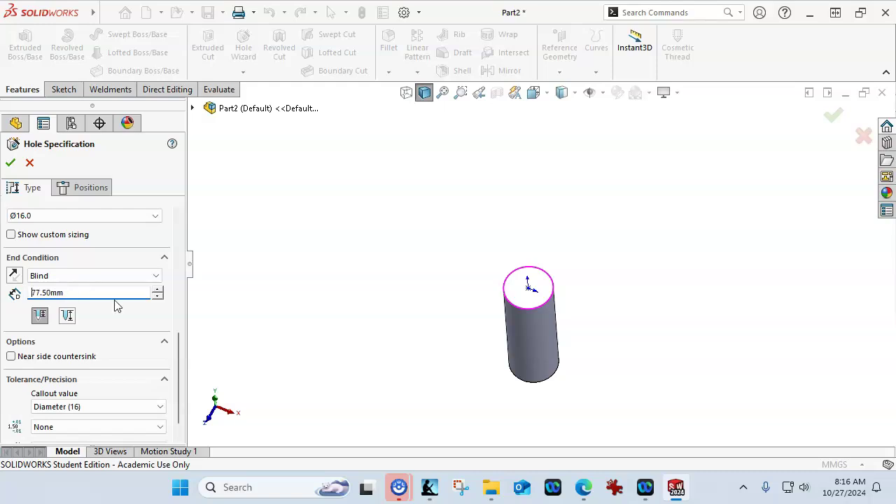
click(40, 317)
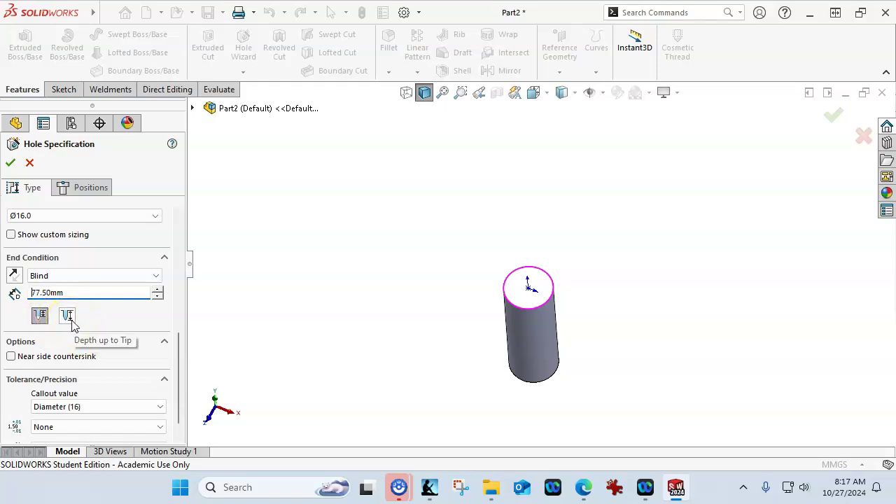
Step: Position the hole at the centre of the cylinder's top face
click(92, 189)
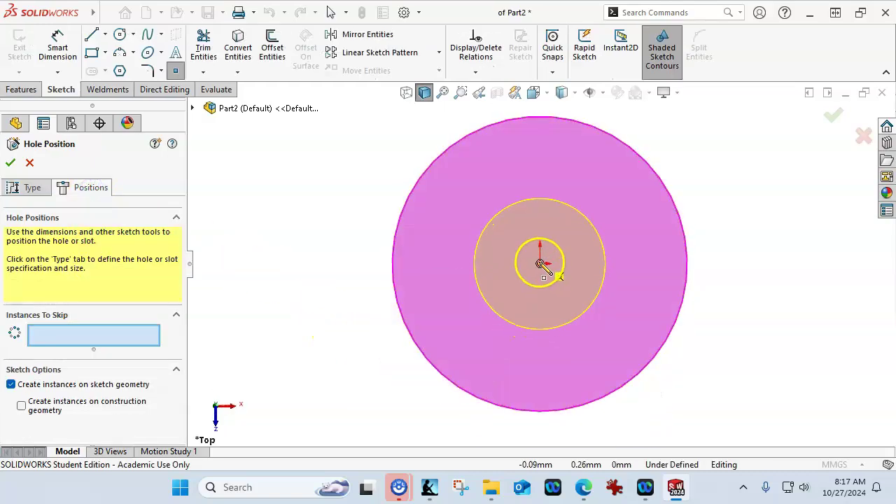
click(540, 264)
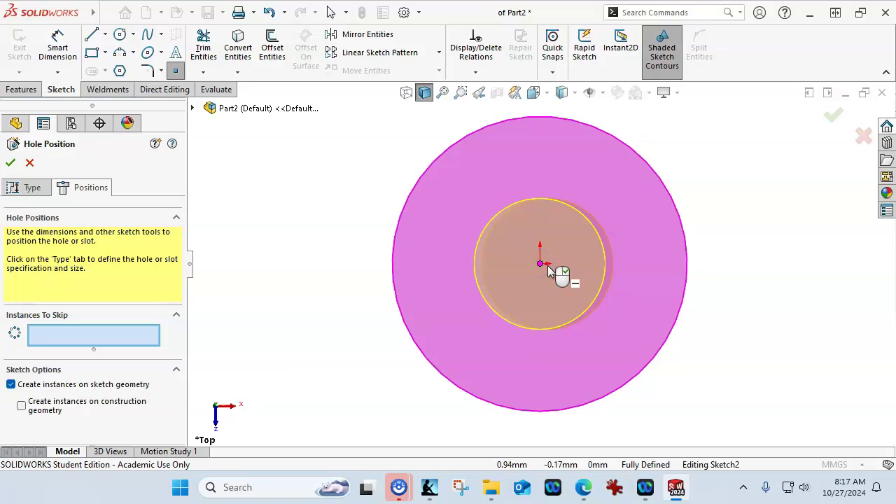
right_click(547, 266)
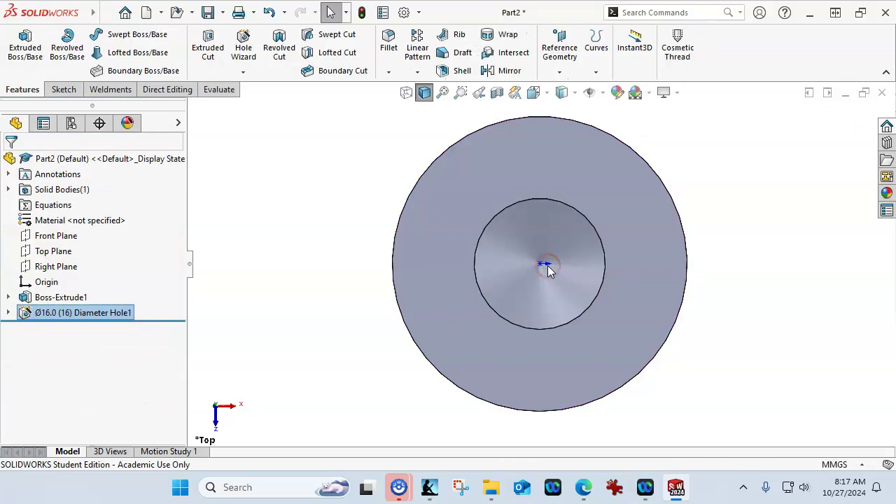
Step: Accept the hole, then sketch a circle centred on the origin on the top face
click(732, 334)
key(ctrl+7)
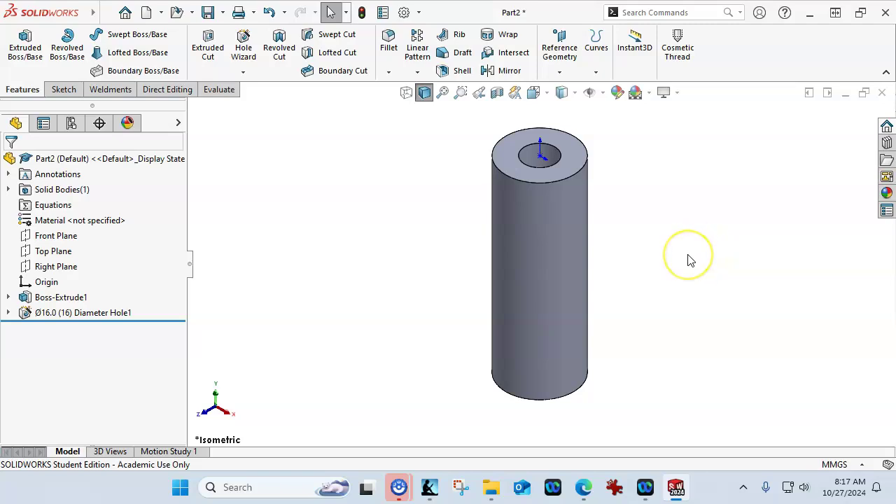
click(576, 171)
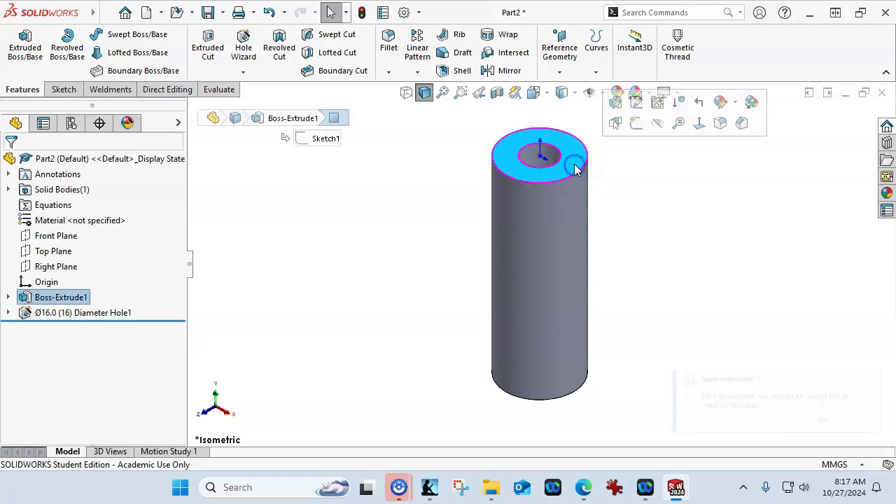
click(634, 119)
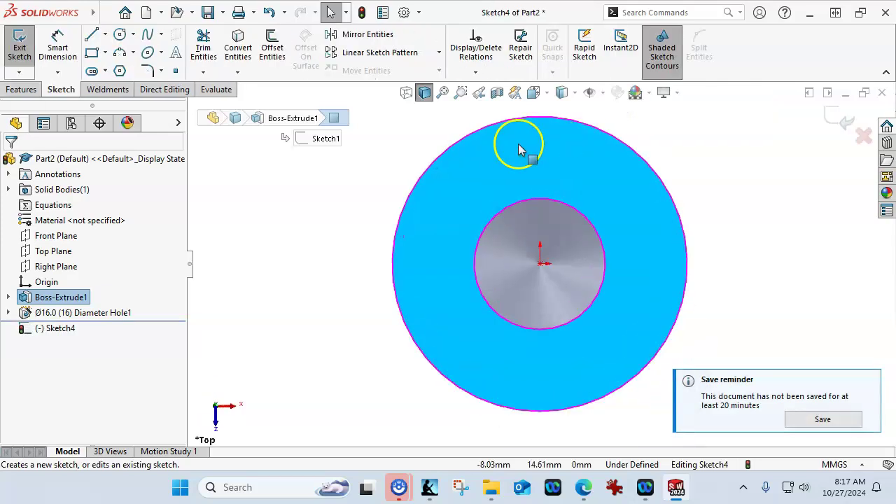
click(119, 35)
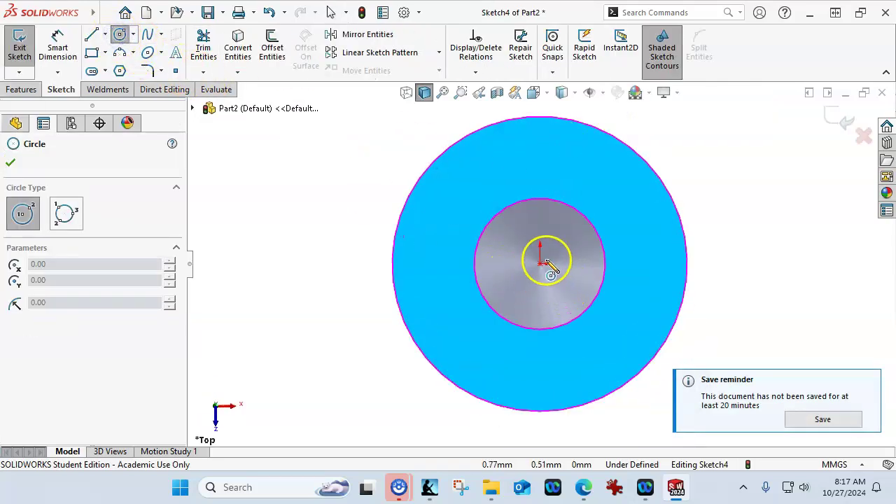
click(540, 263)
click(632, 308)
Step: Dimension the new circle's diameter to 22 mm
right_click(632, 302)
click(775, 284)
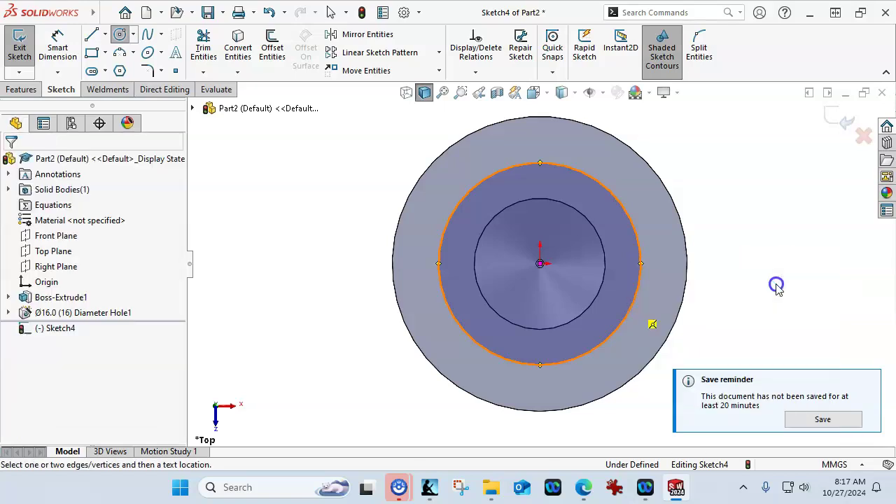
click(640, 253)
click(742, 261)
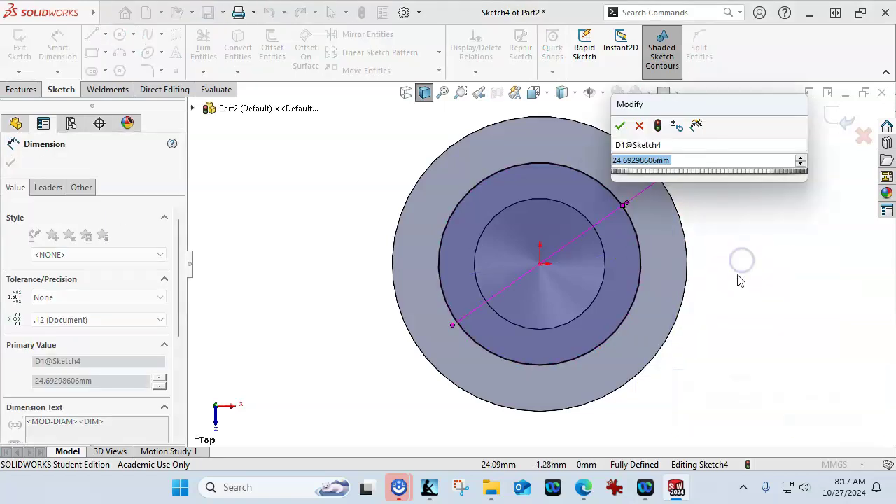
click(730, 251)
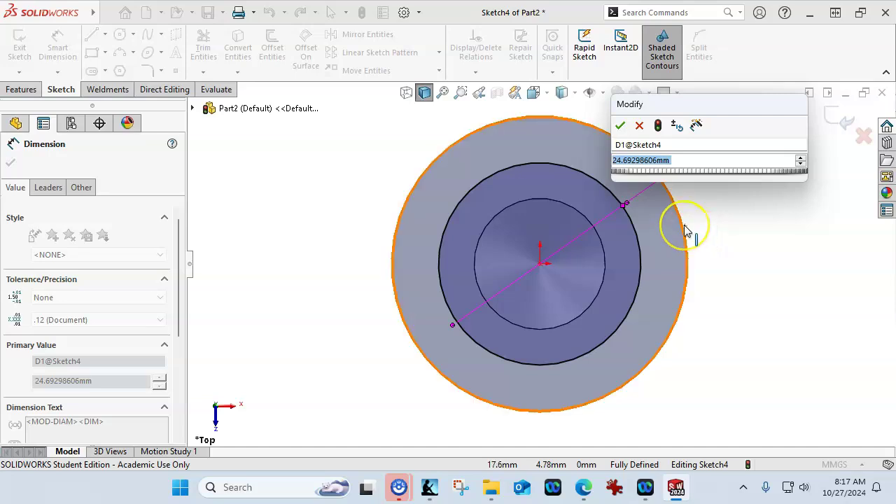
text(22)
key(Return)
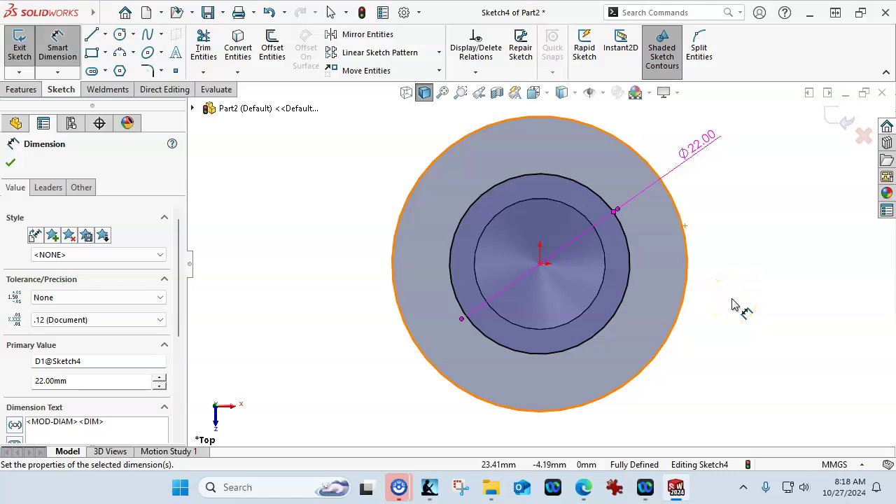
click(654, 304)
middle_drag(690, 230, 690, 136)
mouse_move(675, 199)
middle_down()
mouse_move(671, 168)
mouse_move(670, 192)
middle_up()
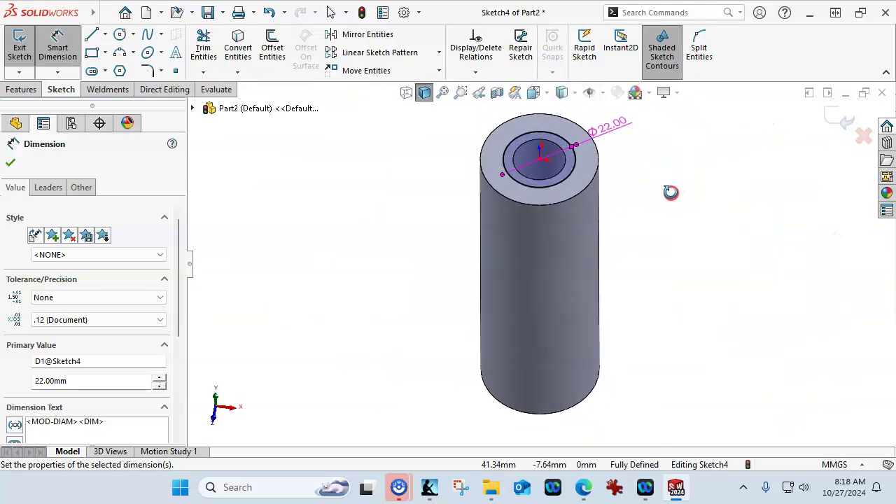
Step: Cut-extrude the Ø22 circle Blind 24+21.5 = 45.50 mm deep into the tube
click(22, 89)
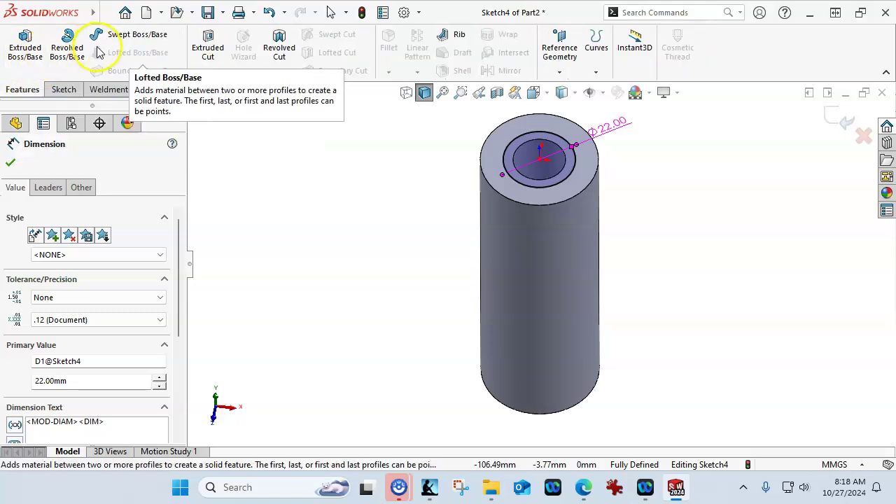
click(207, 46)
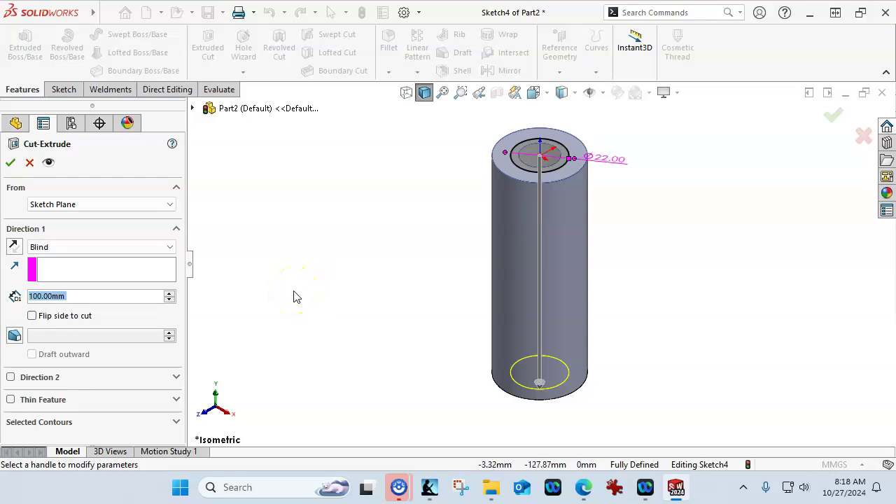
text(24+2)
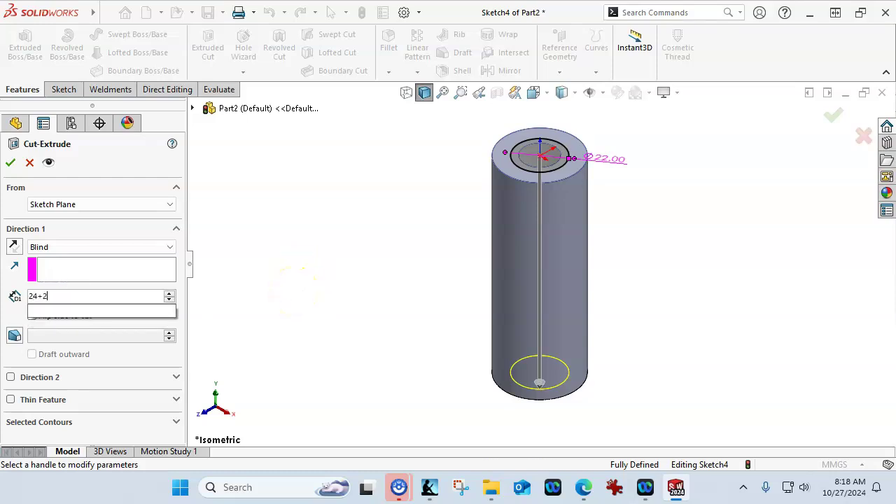
text(1.5)
key(Return)
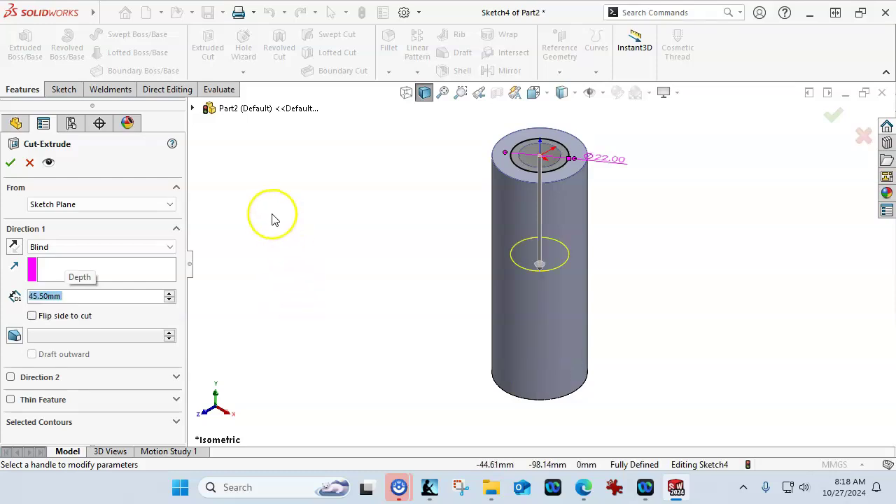
click(11, 165)
middle_drag(430, 245, 432, 352)
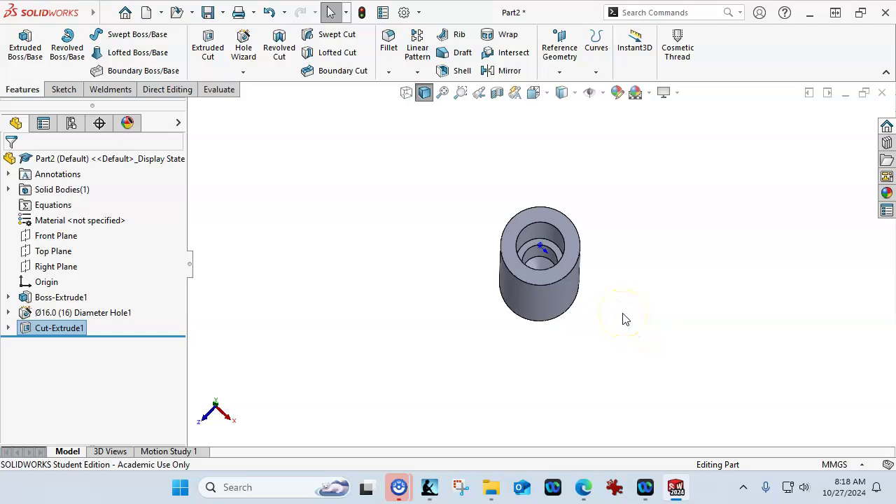
Step: Select the step face inside the bore and start a Bottoming Tapped Hole
middle_drag(625, 319, 593, 283)
scroll(592, 271, up, 3)
click(498, 231)
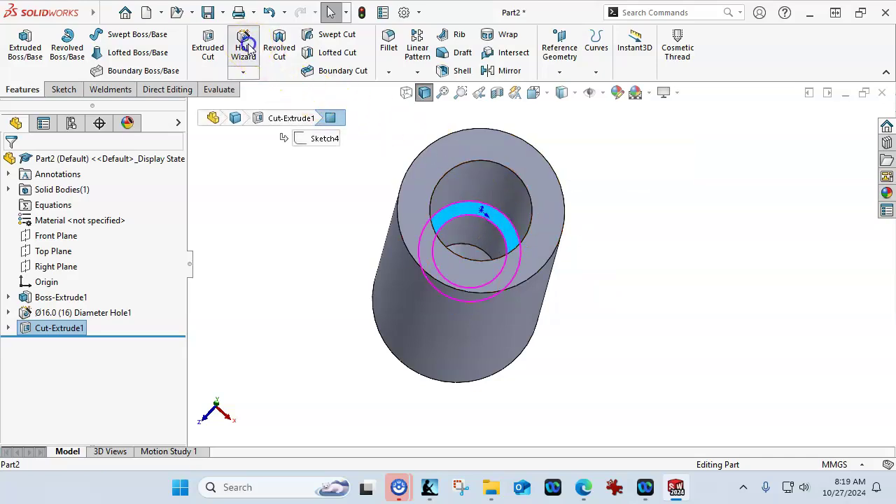
click(244, 44)
click(23, 344)
drag(183, 262, 180, 317)
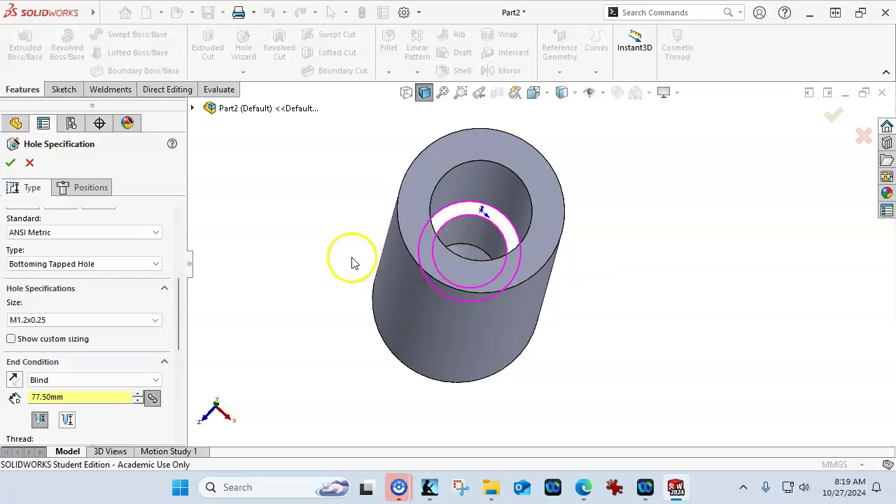
middle_drag(346, 257, 330, 174)
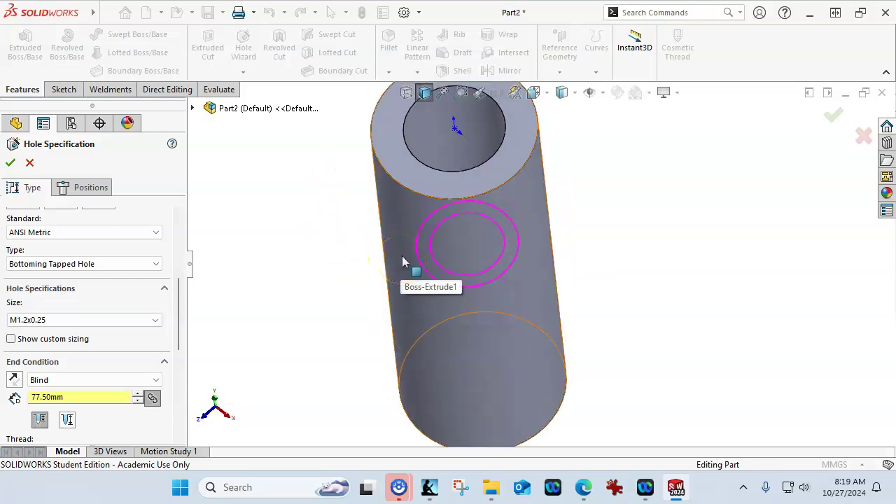
Step: Set the tapped hole size to M20x2.0
click(142, 322)
scroll(120, 343, down, 8)
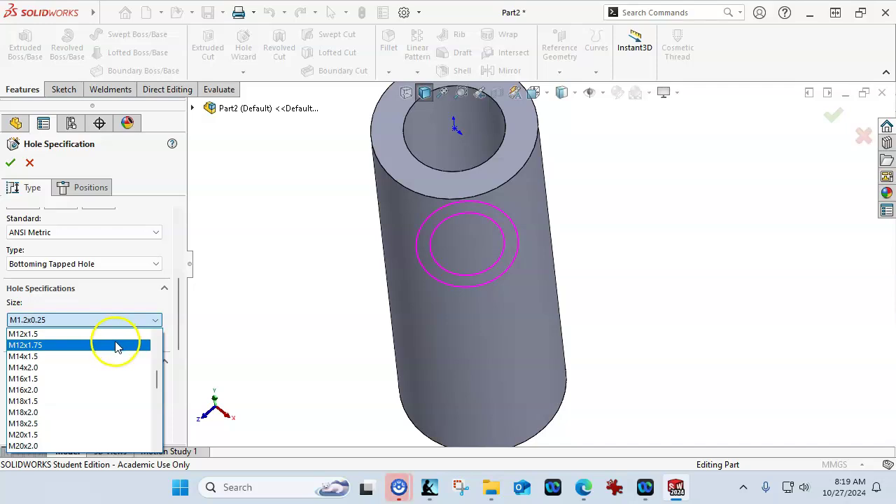
scroll(119, 349, down, 2)
scroll(116, 350, down, 1)
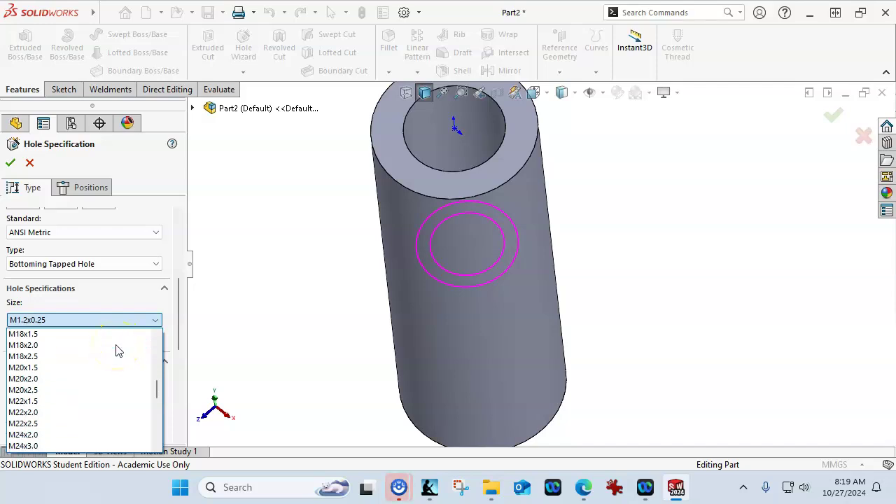
click(66, 371)
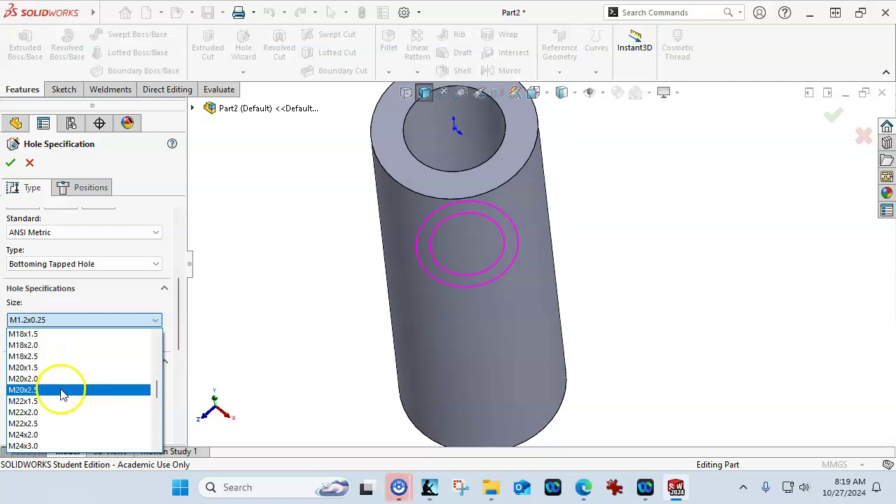
click(65, 384)
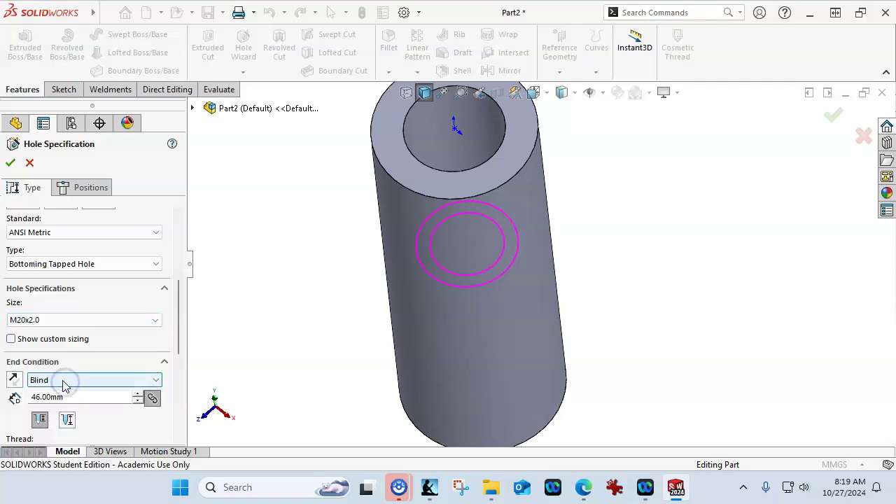
Step: Set the end condition to Up To Next, show hidden lines, and enable the cosmetic thread
drag(177, 308, 172, 340)
click(124, 334)
click(105, 268)
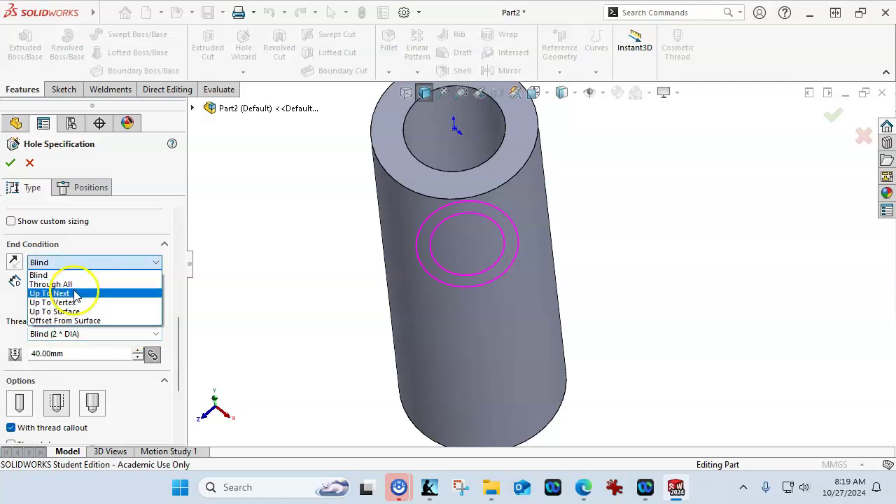
click(63, 283)
key(ctrl+1)
click(406, 93)
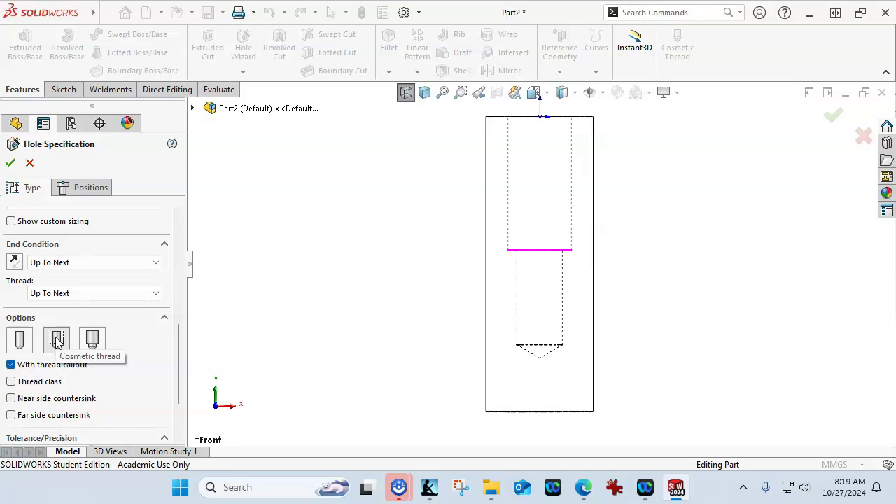
click(81, 357)
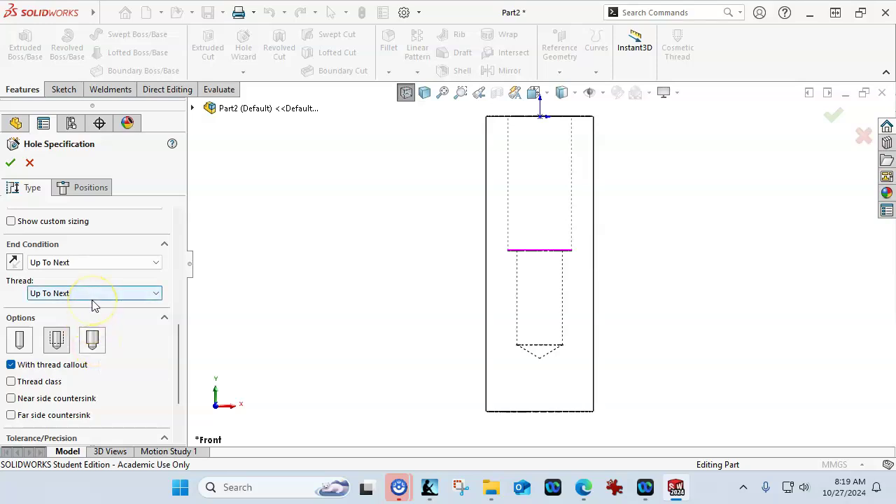
Step: Place the tapped hole's centre on the origin
click(80, 185)
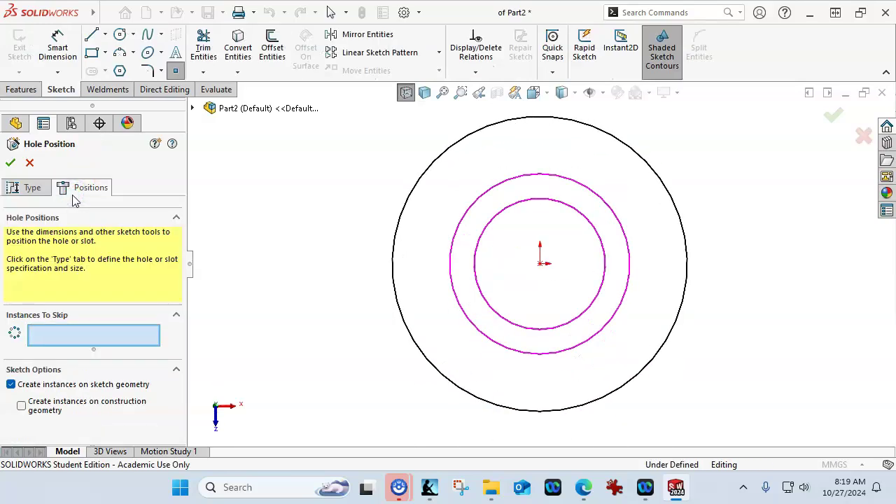
click(540, 264)
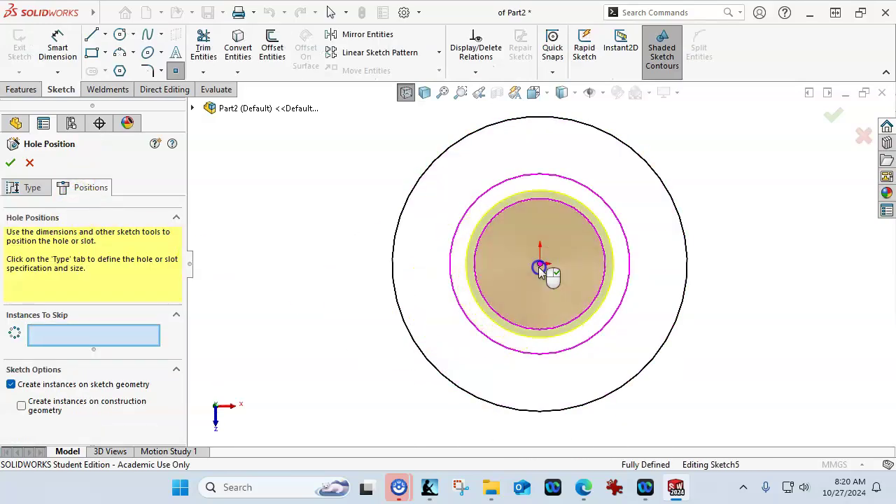
mouse_move(513, 267)
middle_down()
mouse_move(240, 230)
mouse_move(294, 259)
mouse_move(326, 146)
mouse_move(298, 112)
middle_up()
middle_drag(539, 202, 556, 280)
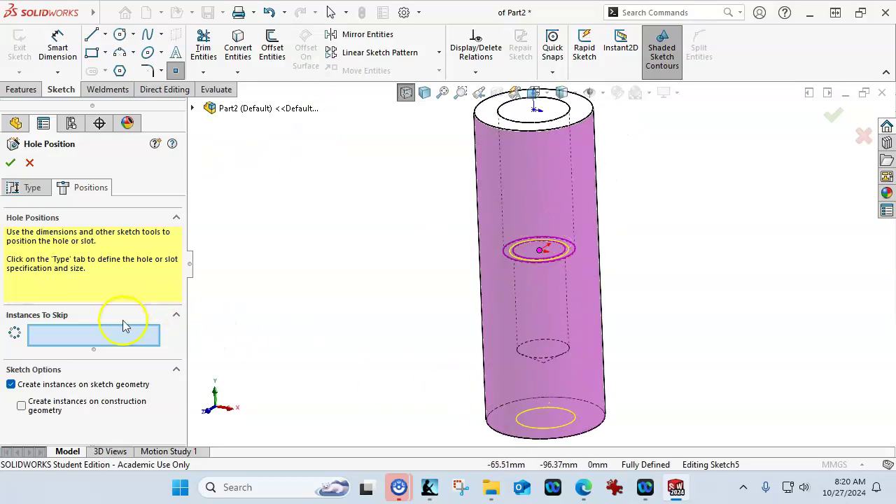
Step: Change the hole to Blind 28 mm deep with a 28 mm thread depth
click(33, 187)
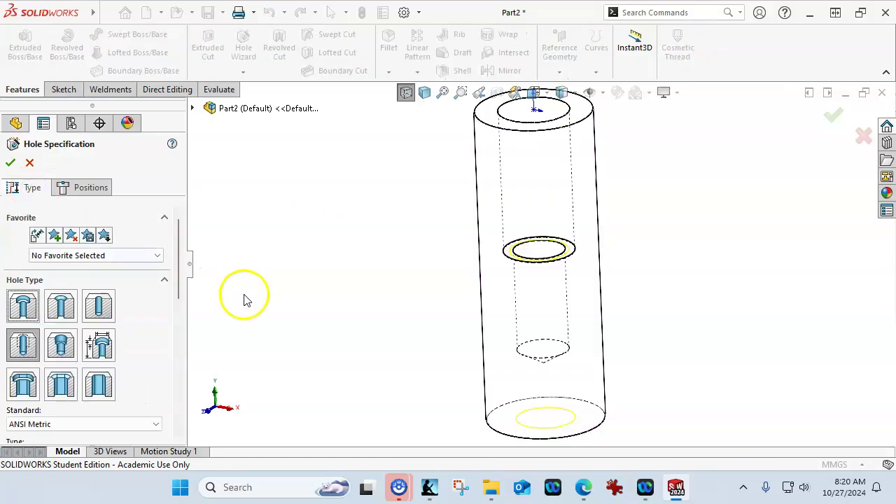
middle_drag(273, 261, 267, 257)
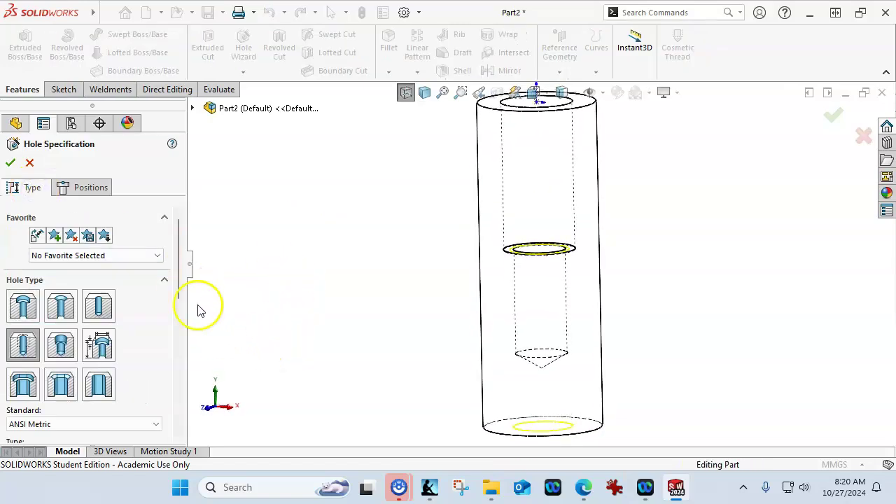
drag(178, 284, 172, 366)
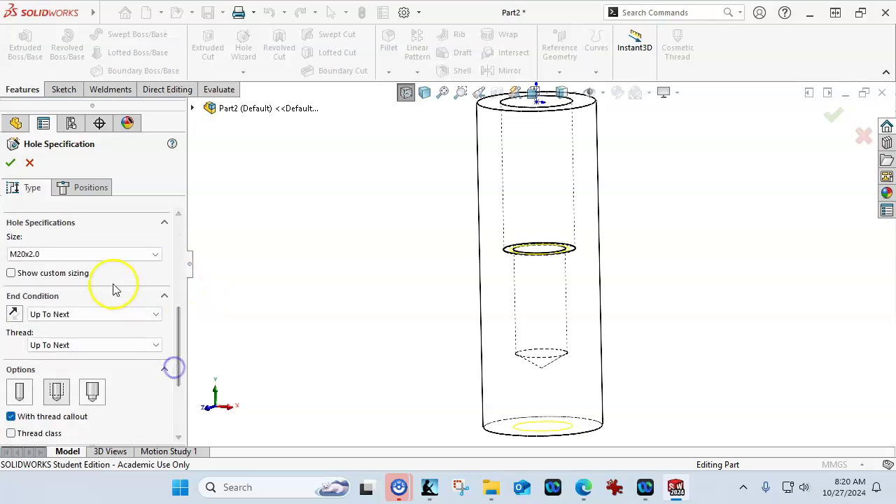
click(101, 317)
click(89, 327)
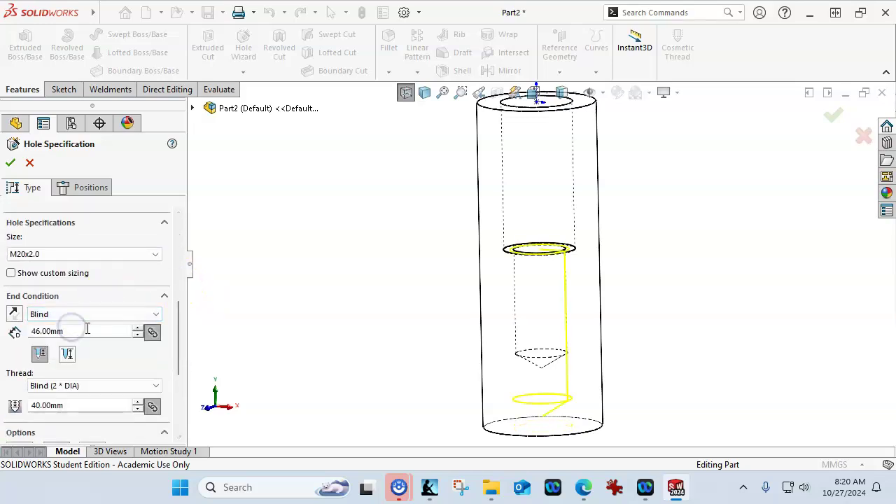
double_click(70, 331)
text(28)
drag(176, 316, 175, 356)
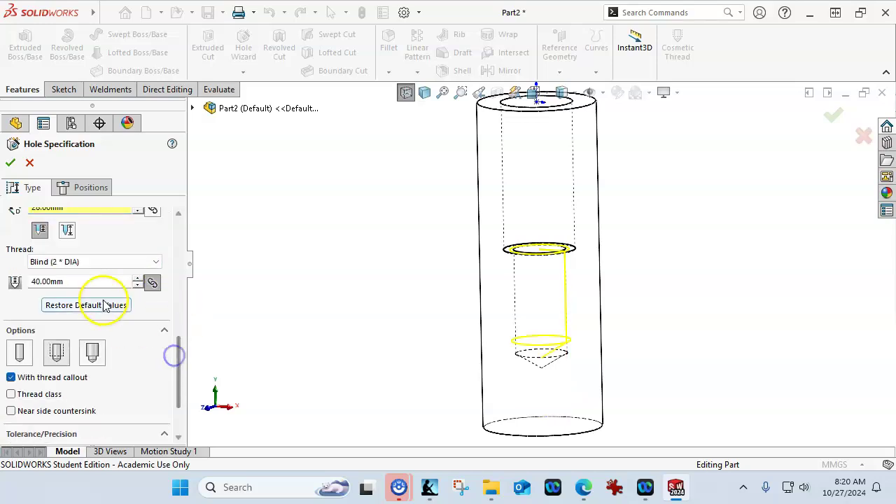
double_click(31, 281)
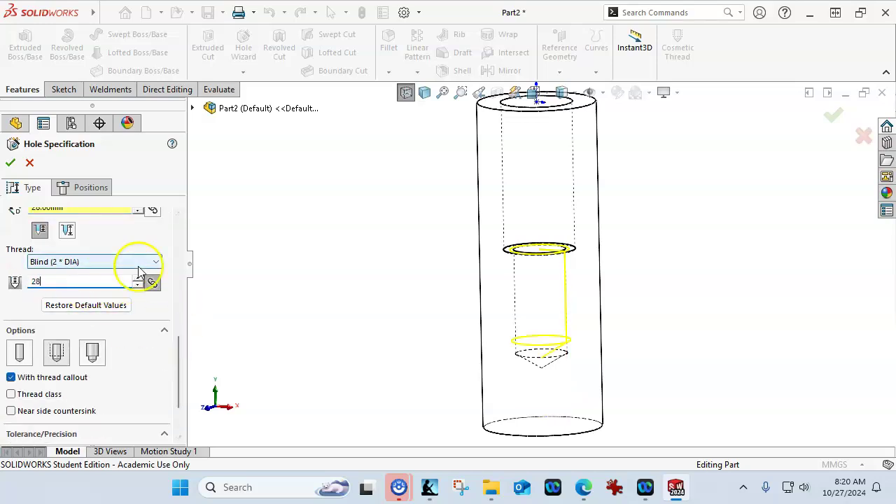
key(Return)
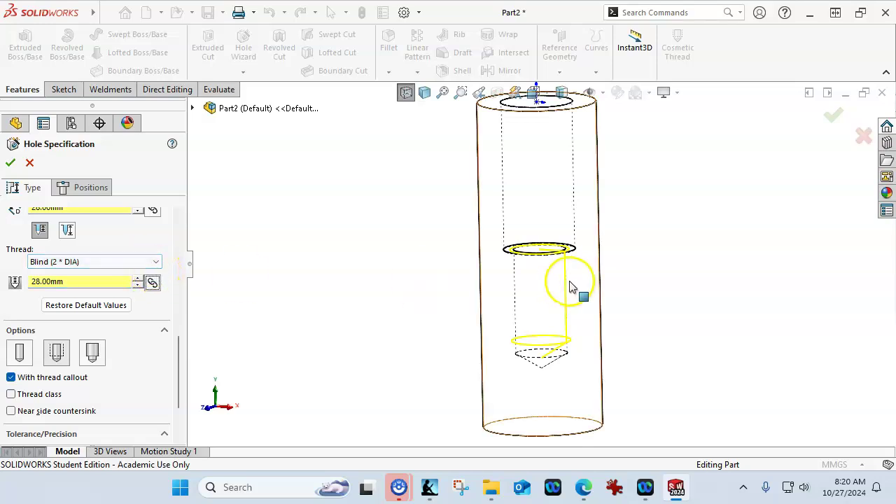
key(ctrl+1)
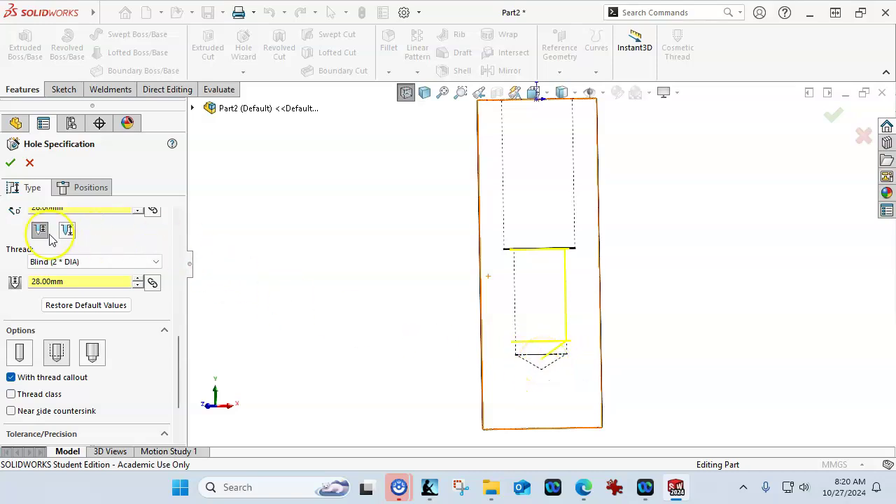
Step: Accept the tapped hole feature and zoom in toward the bottom of the hole
click(10, 163)
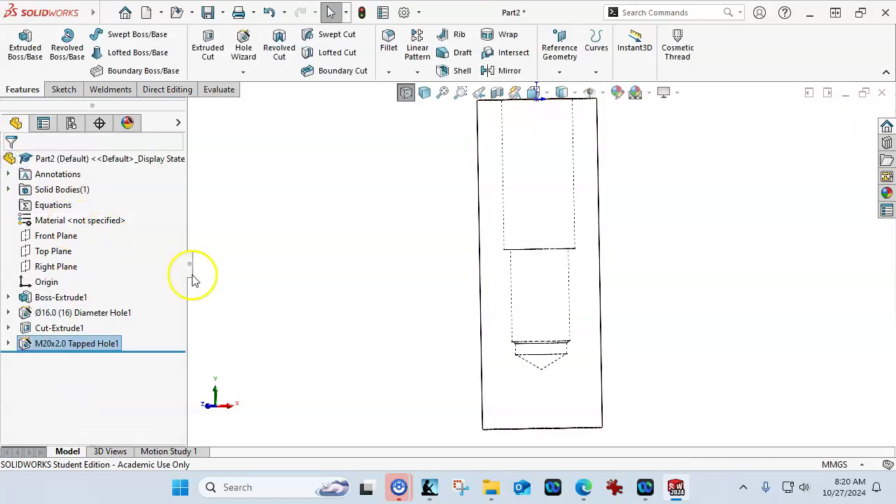
scroll(551, 367, down, 2)
scroll(551, 367, down, 1)
scroll(630, 294, down, 2)
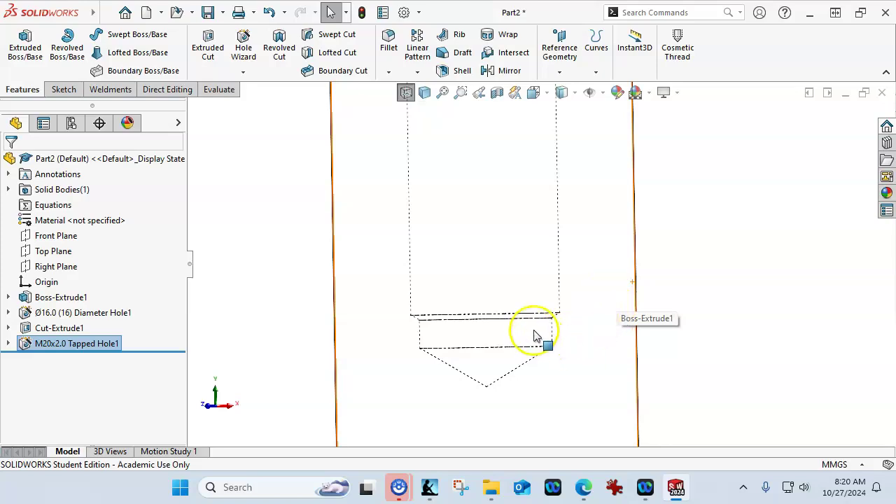
scroll(538, 328, down, 2)
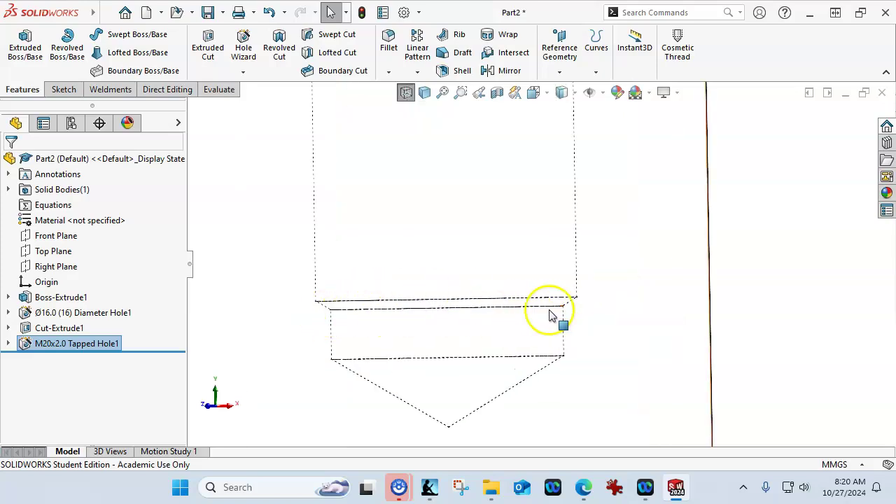
scroll(550, 307, up, 2)
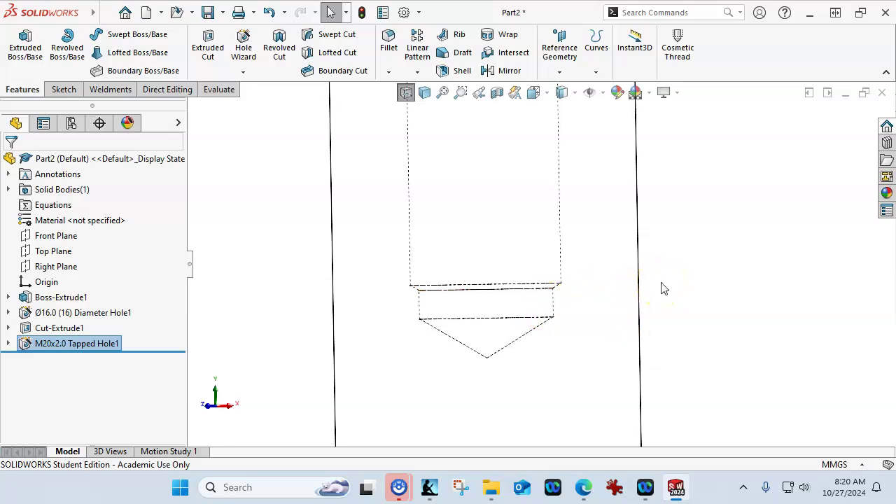
scroll(658, 291, up, 2)
scroll(506, 231, up, 2)
Step: Orbit and tilt the model to inspect the hole bottom and its circular edges
mouse_move(550, 269)
middle_down()
mouse_move(556, 286)
mouse_move(542, 269)
middle_up()
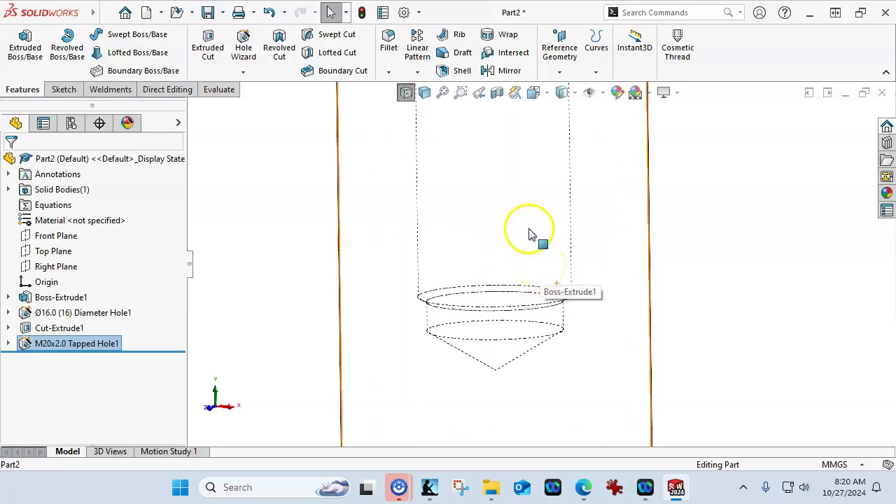
middle_drag(480, 298, 472, 295)
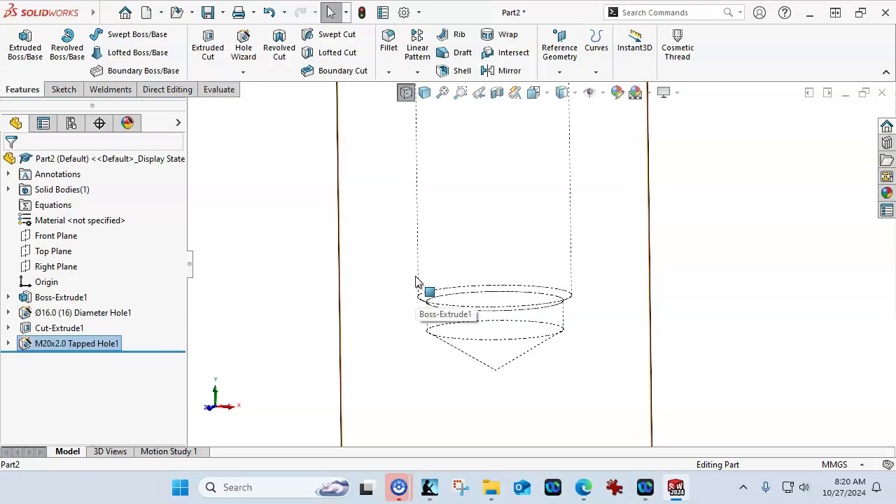
click(438, 288)
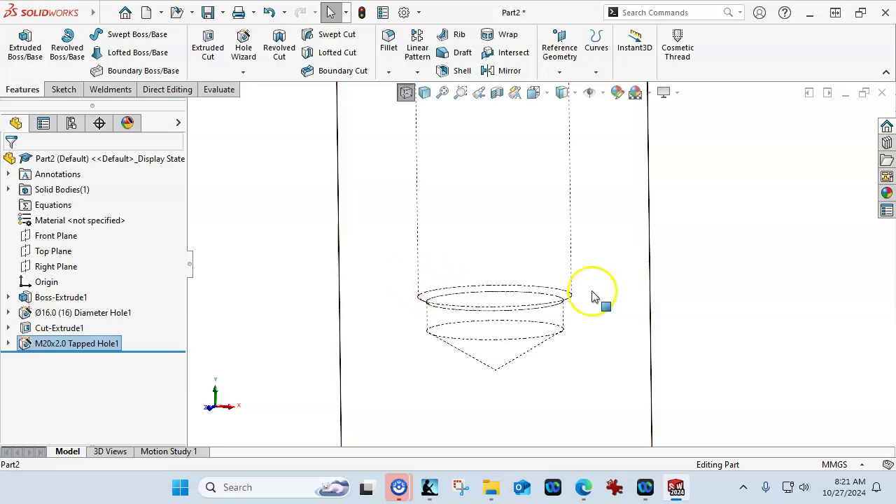
middle_drag(710, 280, 560, 300)
scroll(698, 280, up, 3)
click(645, 297)
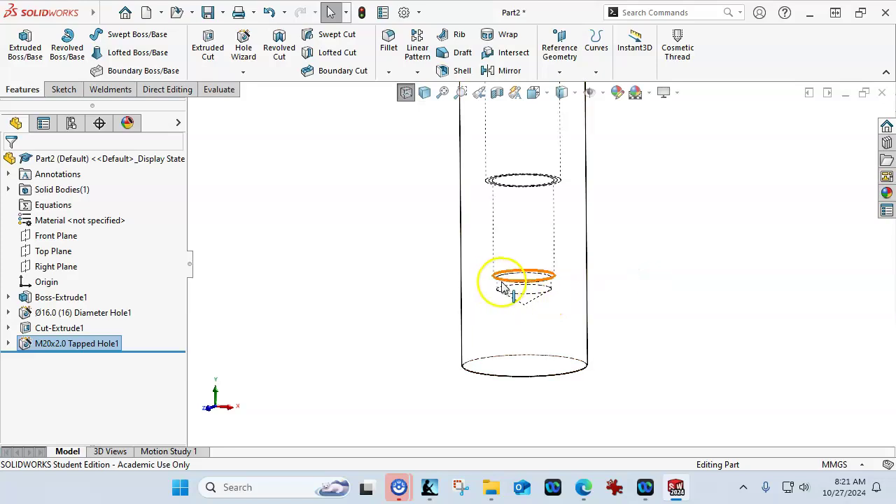
Step: Edit M20x2.0 Tapped Hole1 to use custom sizing with a flat 180deg drill angle
right_click(70, 343)
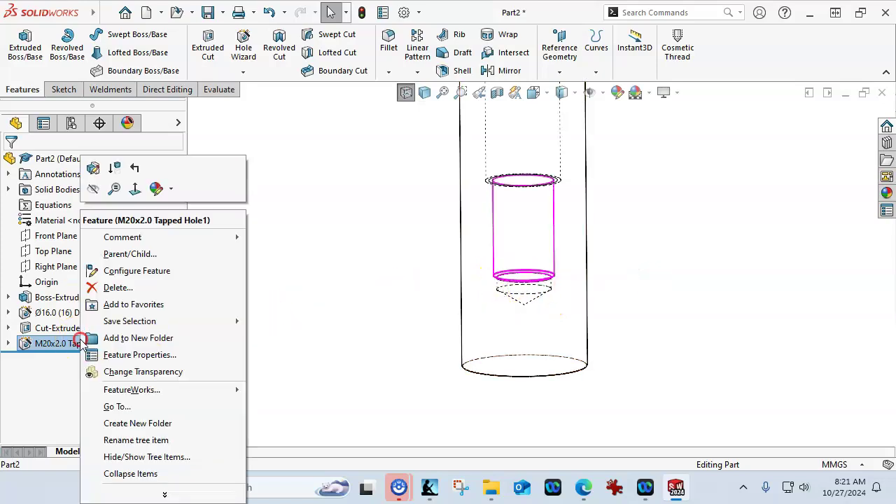
click(91, 170)
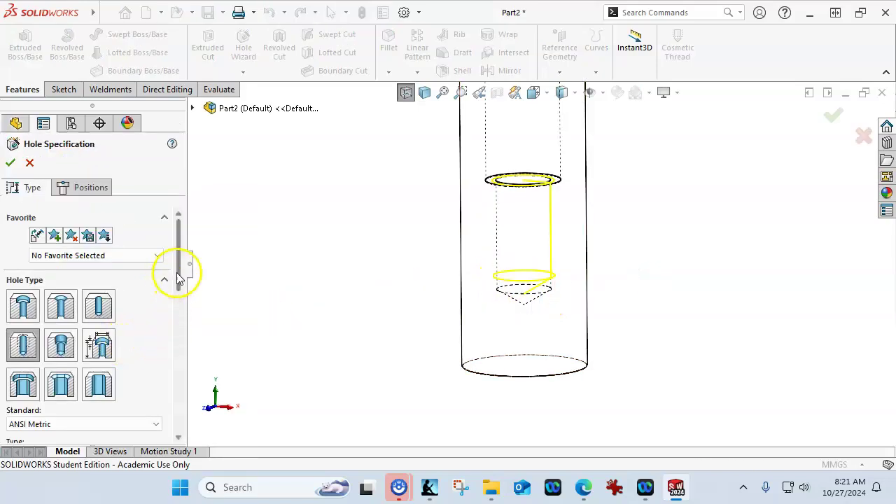
drag(179, 278, 186, 354)
click(11, 266)
double_click(90, 308)
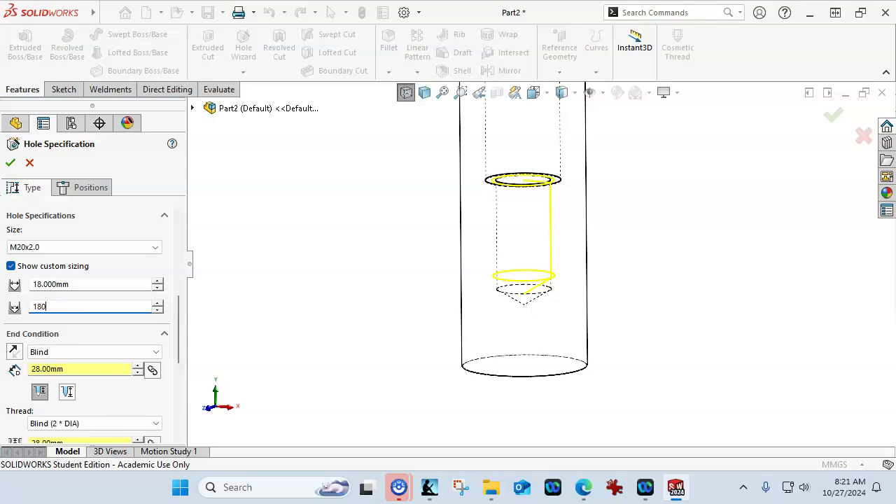
key(Return)
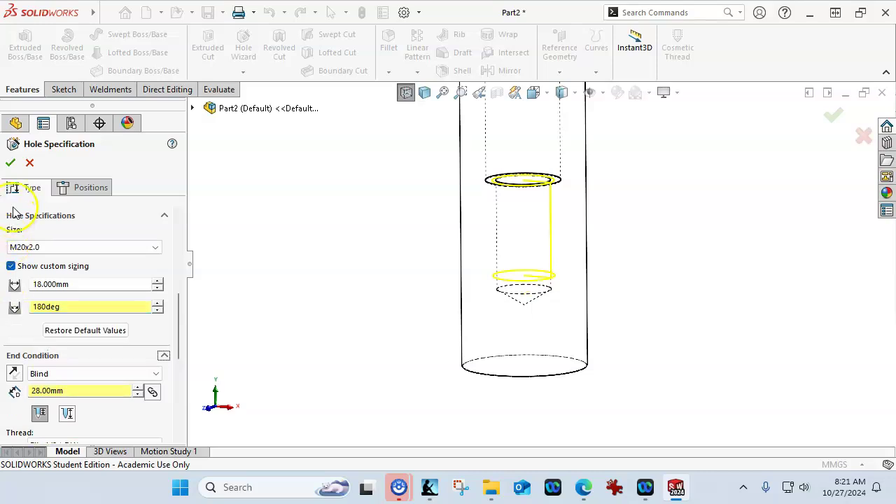
click(11, 162)
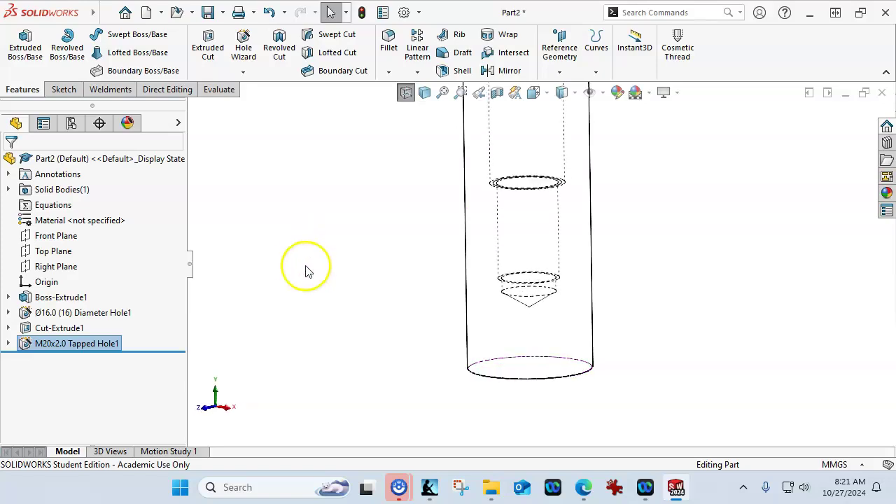
click(425, 92)
mouse_move(430, 214)
middle_down()
mouse_move(440, 302)
mouse_move(431, 380)
middle_up()
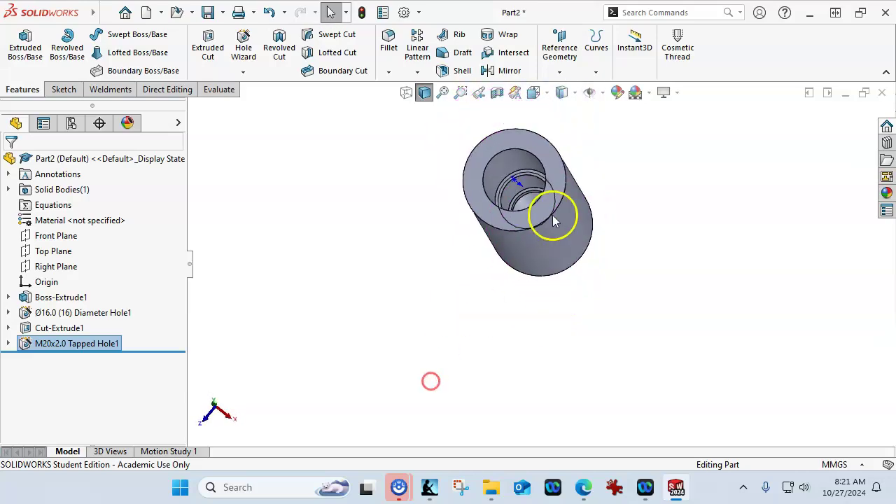
scroll(486, 212, down, 5)
click(437, 151)
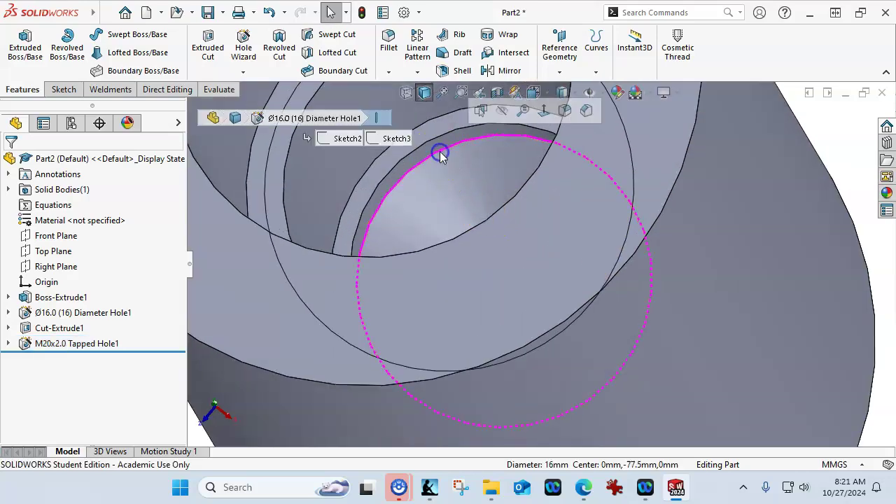
ctrl+click(440, 138)
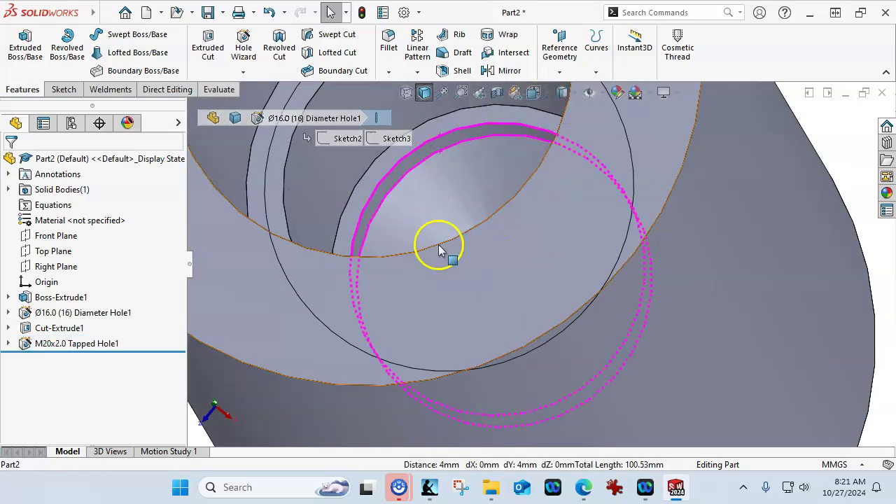
key(f)
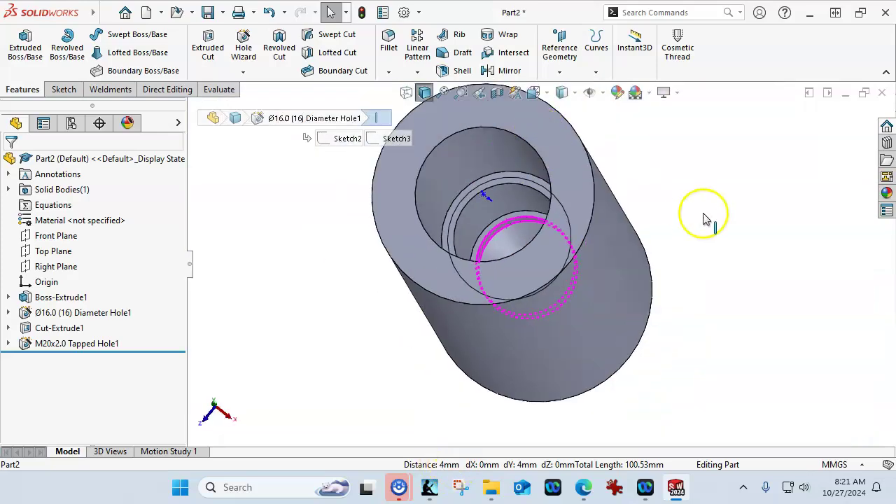
click(735, 211)
key(ctrl+7)
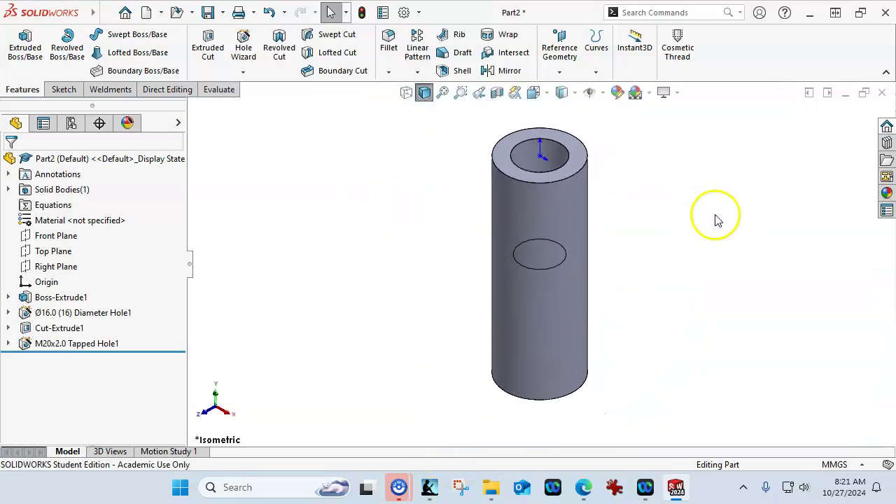
key(ctrl+1)
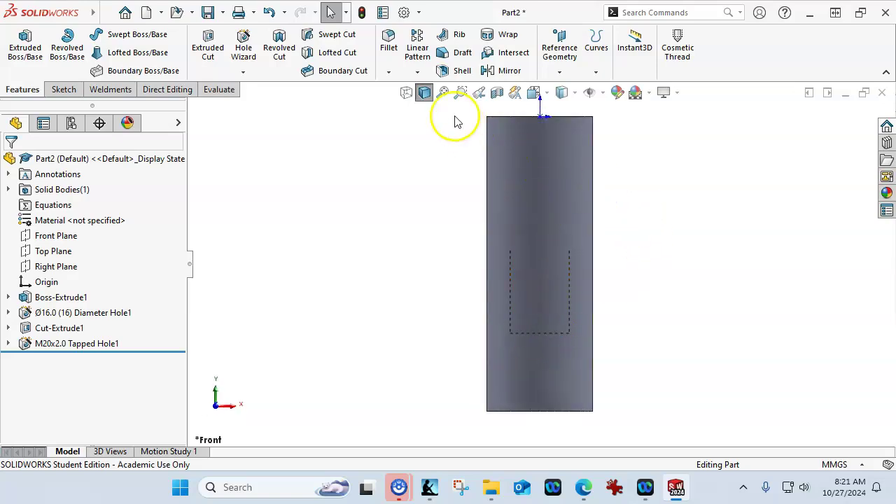
click(406, 92)
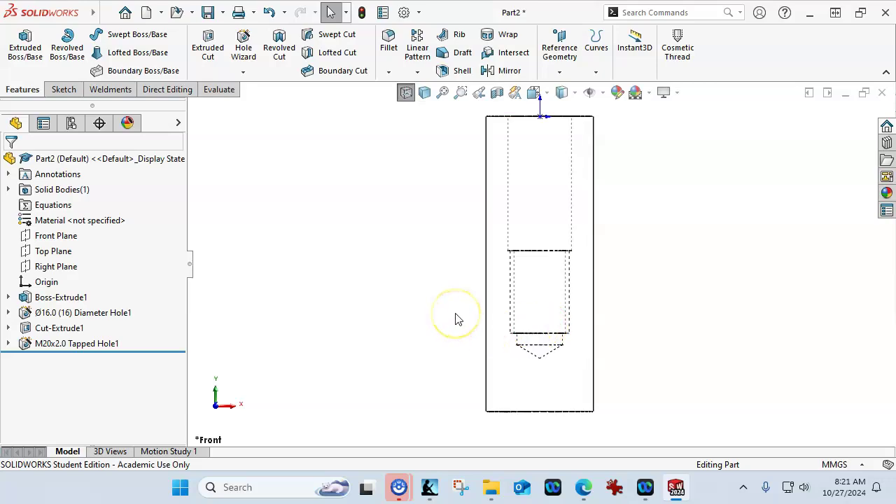
click(424, 92)
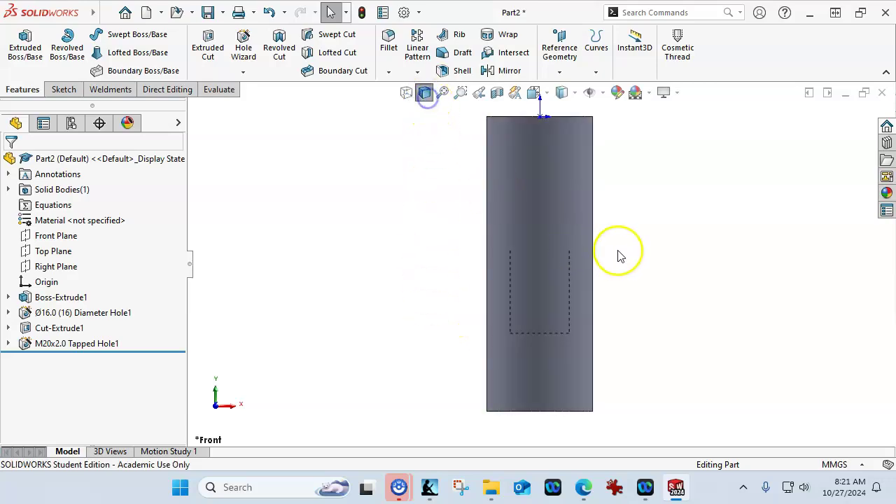
key(ctrl+7)
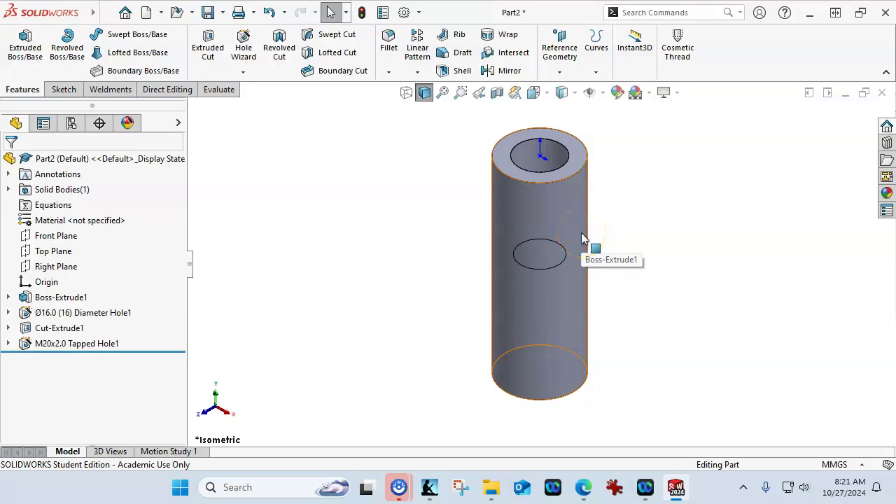
key(alt+Tab)
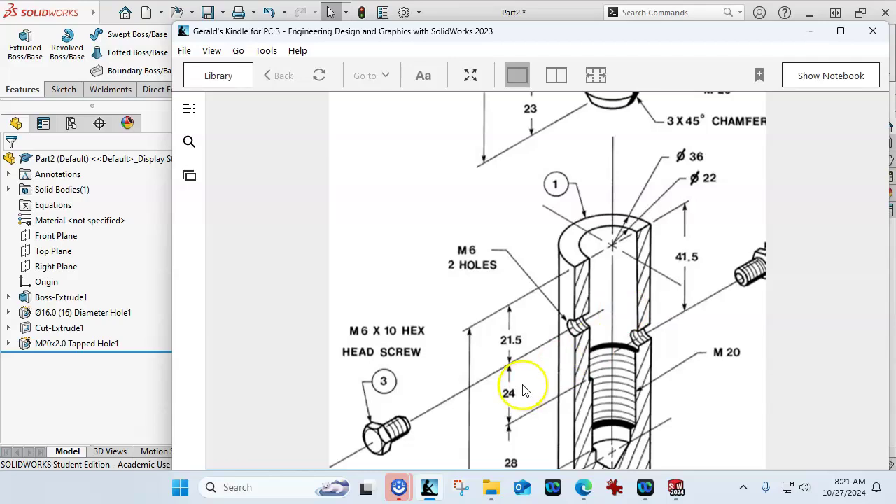
scroll(525, 390, up, 5)
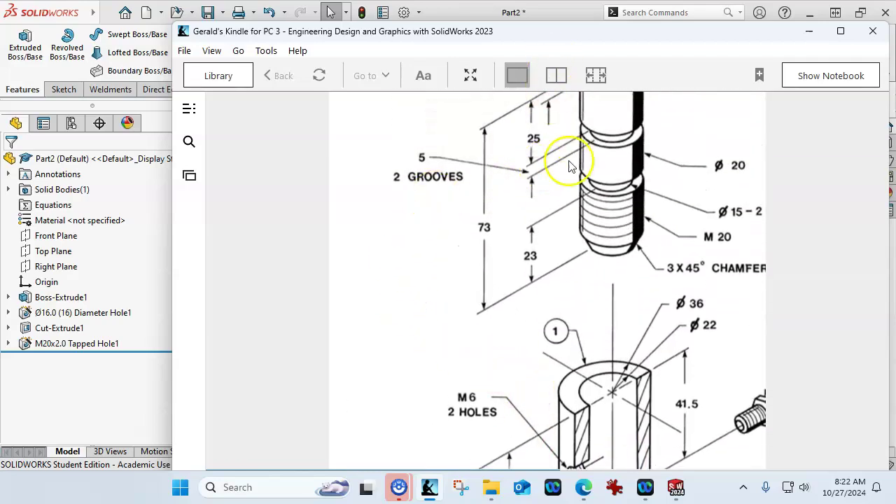
scroll(571, 294, down, 1)
scroll(570, 294, down, 4)
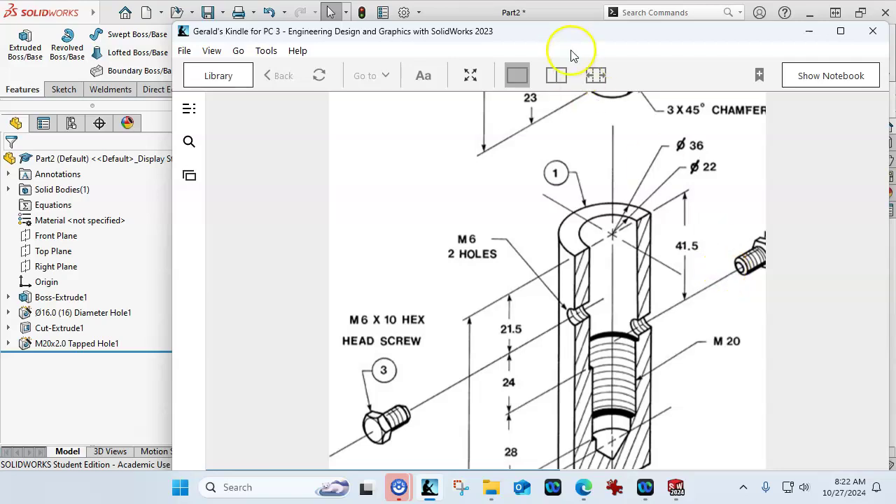
scroll(595, 168, down, 1)
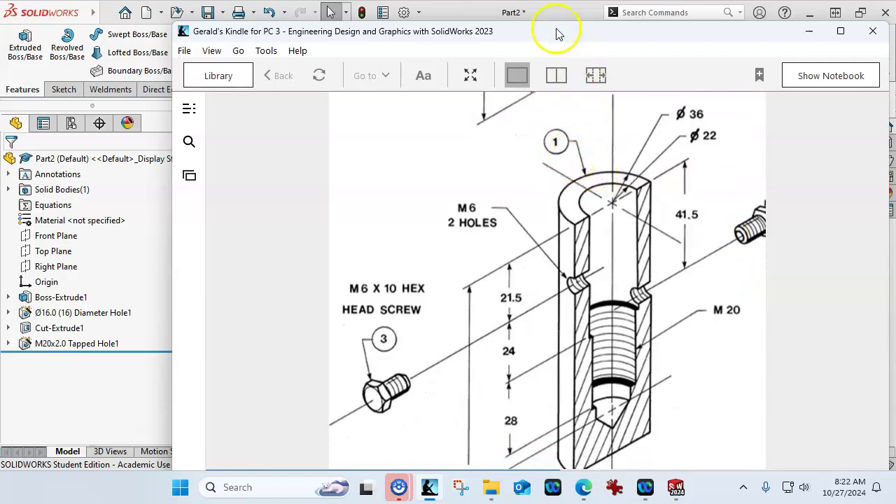
drag(557, 32, 895, 35)
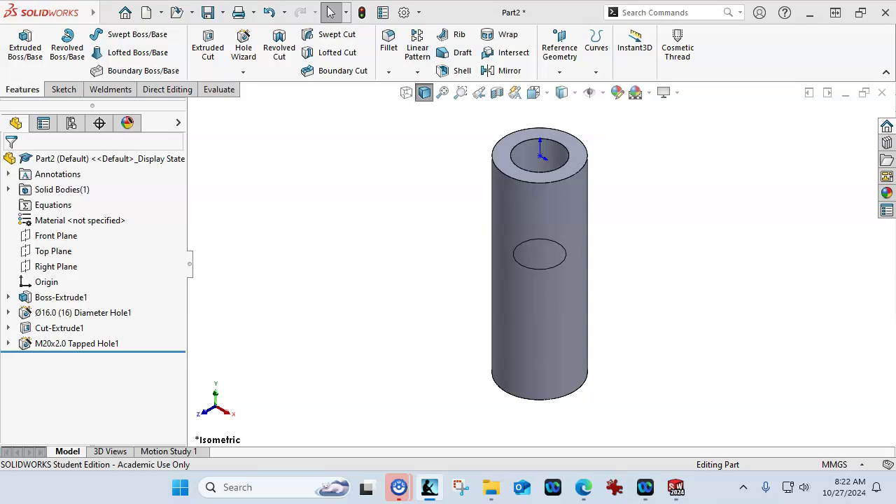
click(650, 294)
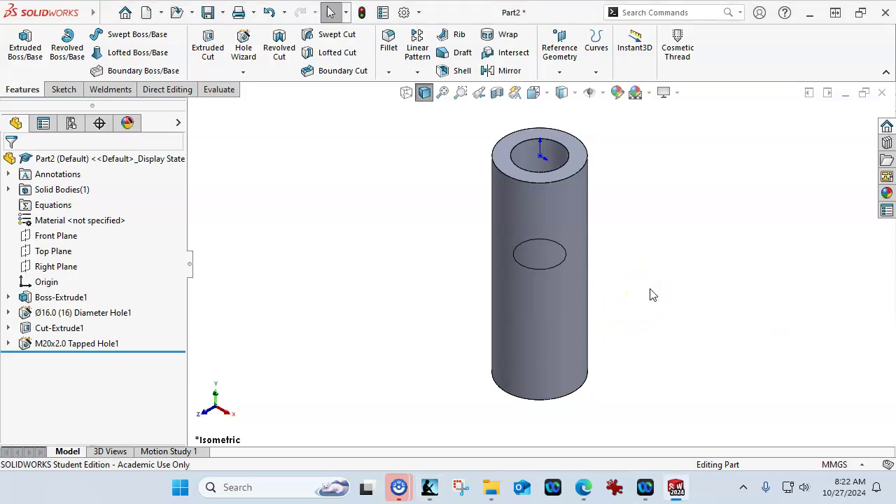
key(ctrl+1)
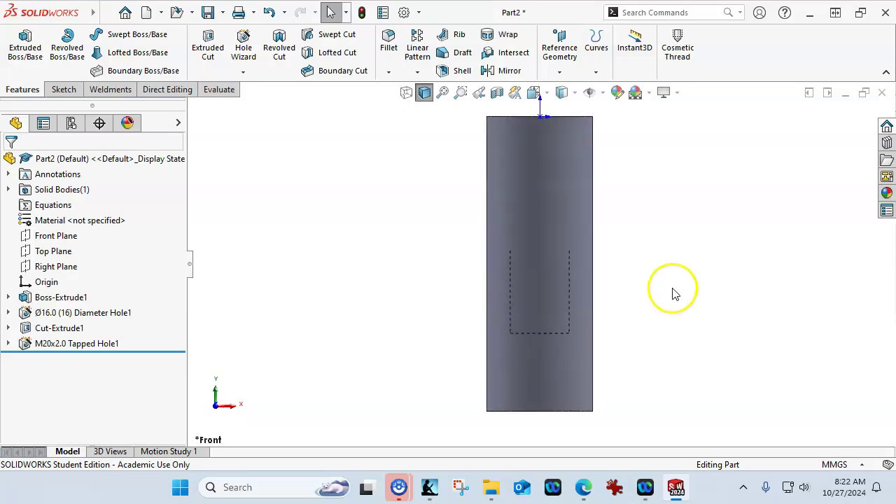
middle_drag(670, 292, 609, 286)
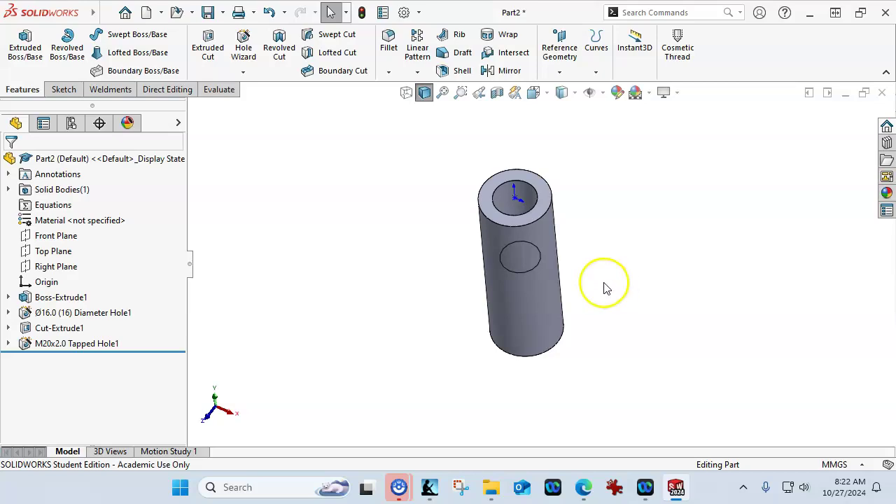
scroll(474, 238, down, 2)
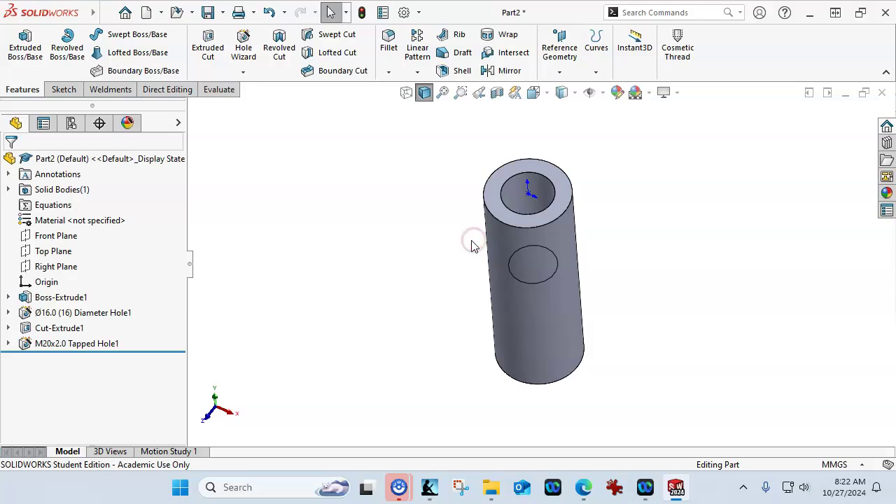
click(553, 279)
click(369, 195)
middle_drag(351, 210, 343, 238)
click(281, 241)
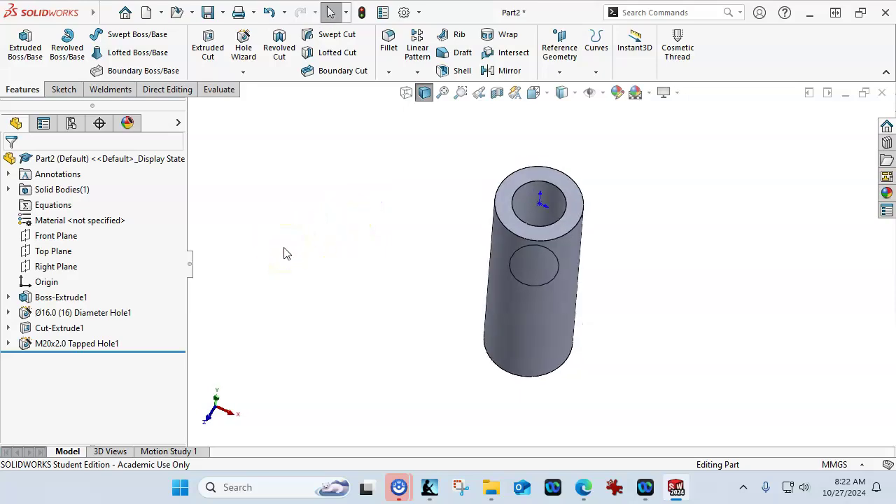
middle_drag(310, 250, 306, 240)
middle_drag(278, 282, 282, 268)
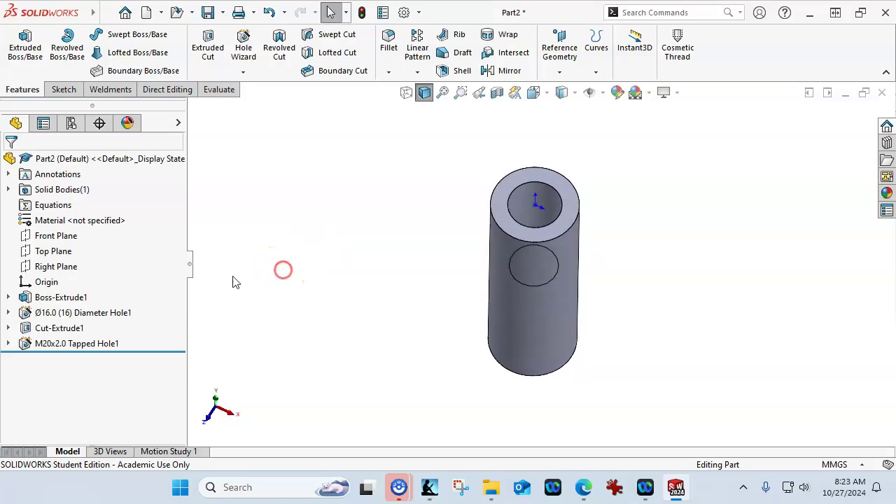
click(42, 267)
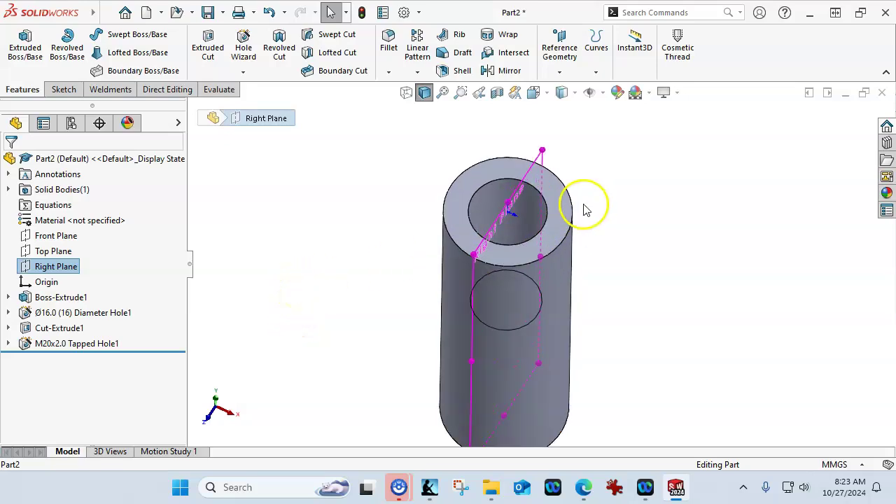
Step: Create Plane1 parallel to the Right Plane and tangent to the cylinder's outer face
ctrl+drag(534, 171, 441, 149)
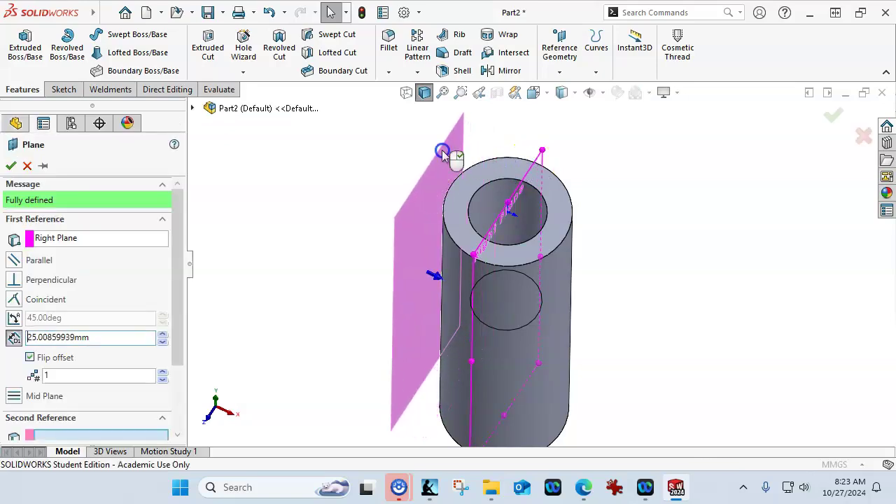
ctrl+drag(442, 150, 441, 150)
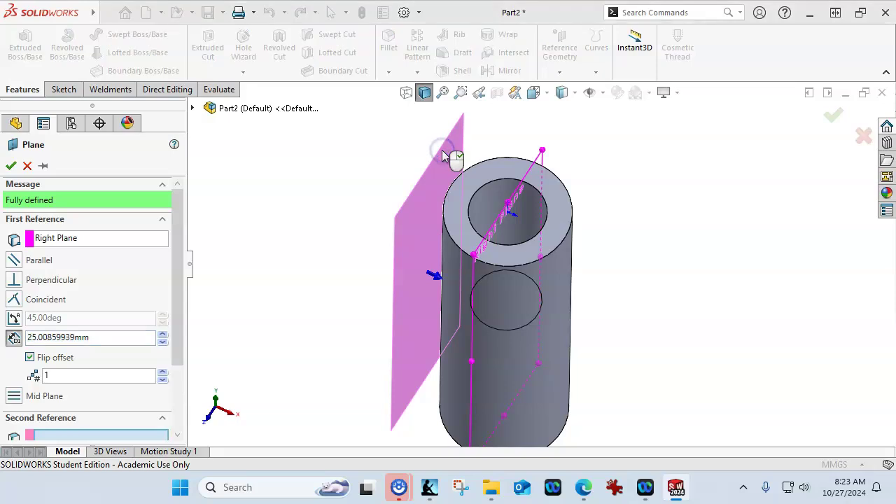
click(14, 261)
drag(173, 300, 140, 350)
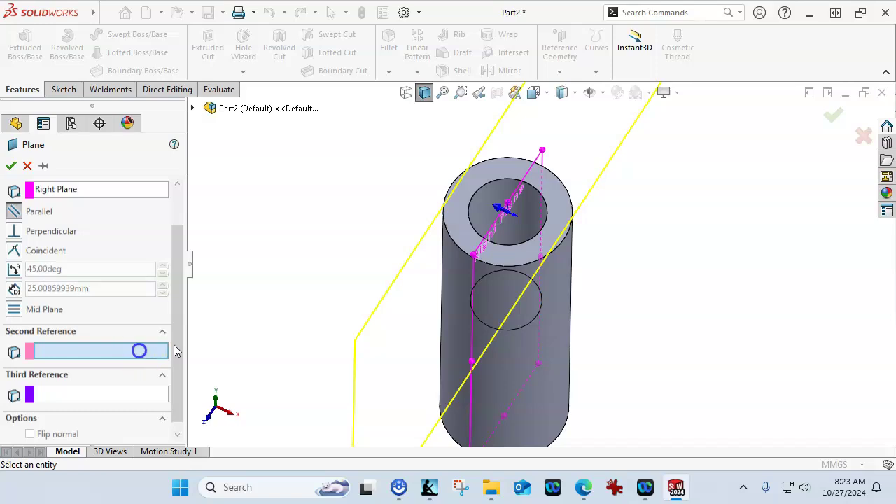
click(447, 279)
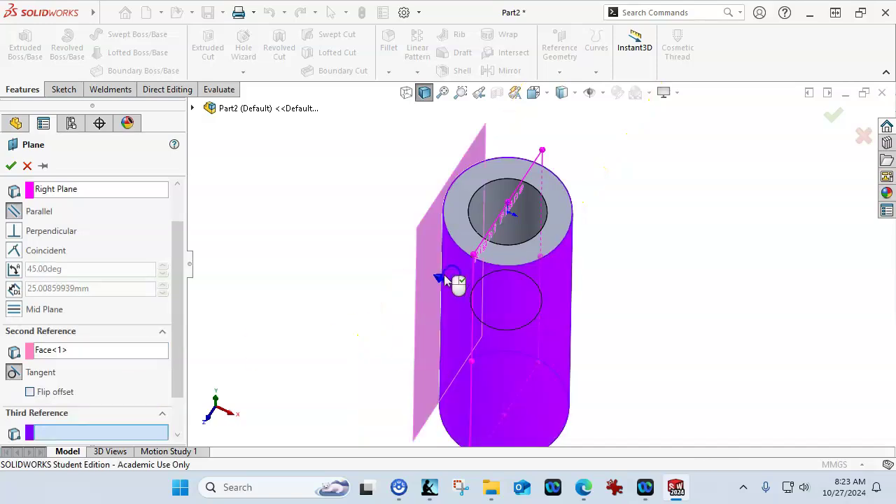
click(11, 165)
Step: Orbit and zoom around the cylinder to inspect the new Plane1
middle_drag(334, 220, 386, 189)
click(524, 187)
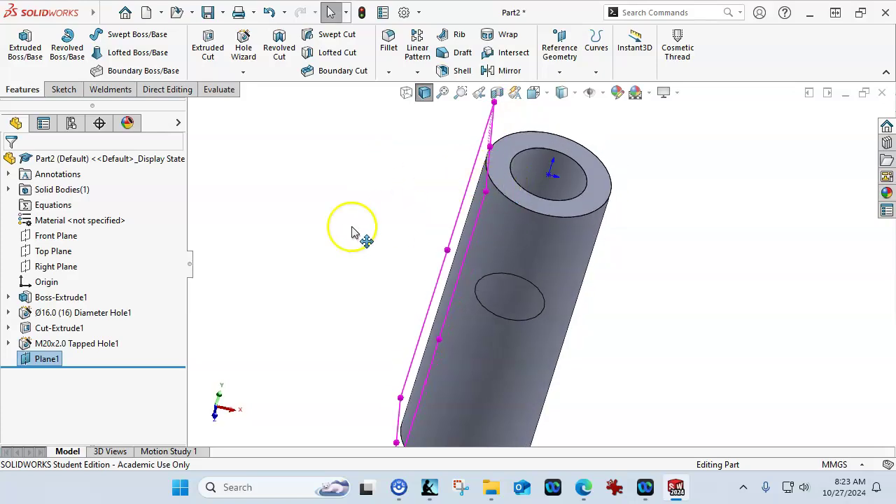
middle_drag(355, 241, 318, 250)
click(56, 266)
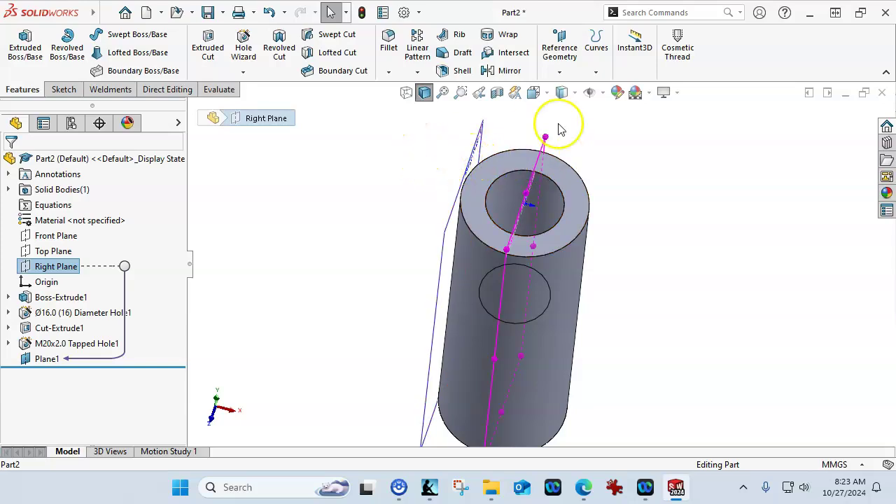
click(559, 67)
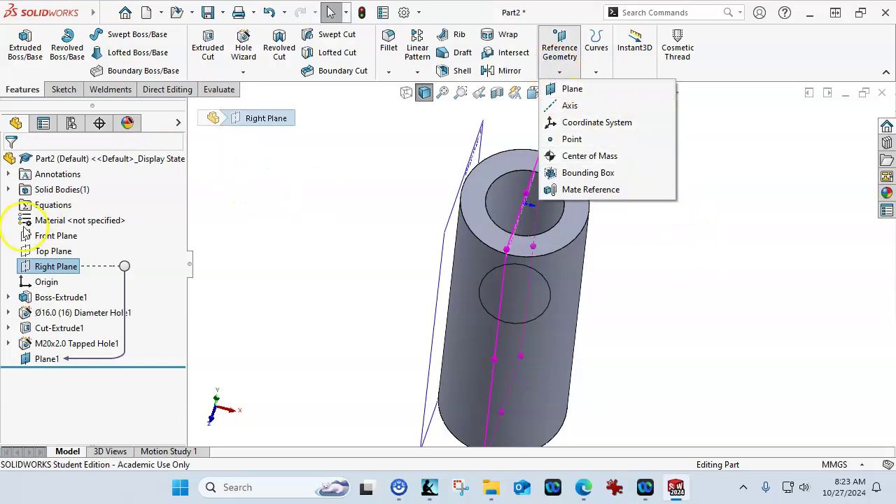
click(409, 217)
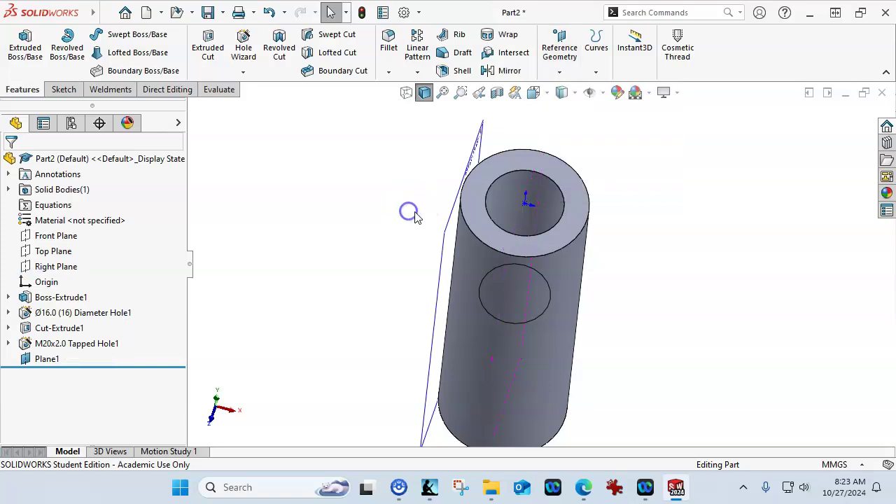
middle_drag(719, 237, 702, 206)
scroll(460, 260, down, 2)
middle_drag(455, 260, 511, 222)
scroll(582, 210, down, 2)
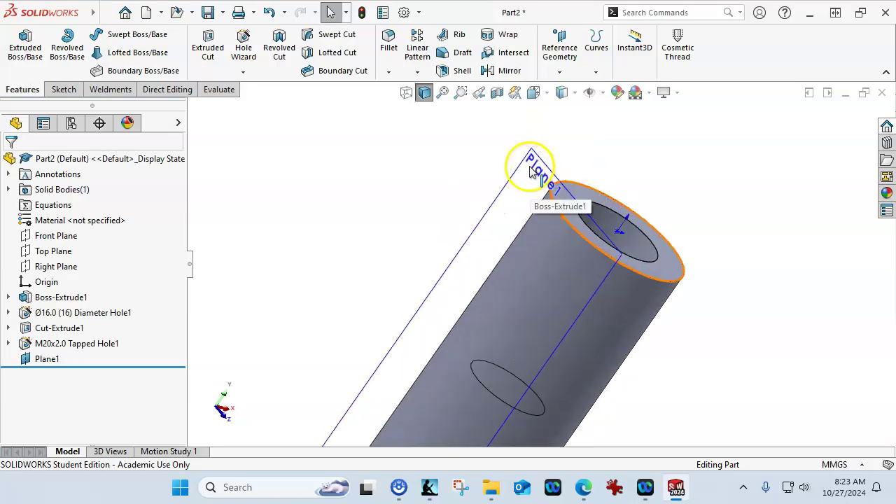
Step: With Plane1 selected, launch Hole Wizard and open the position sketch on Plane1
click(537, 160)
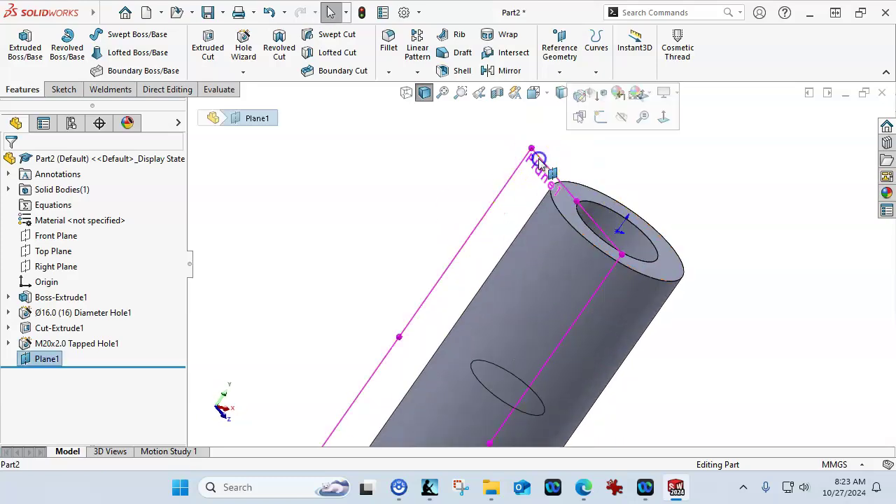
click(243, 43)
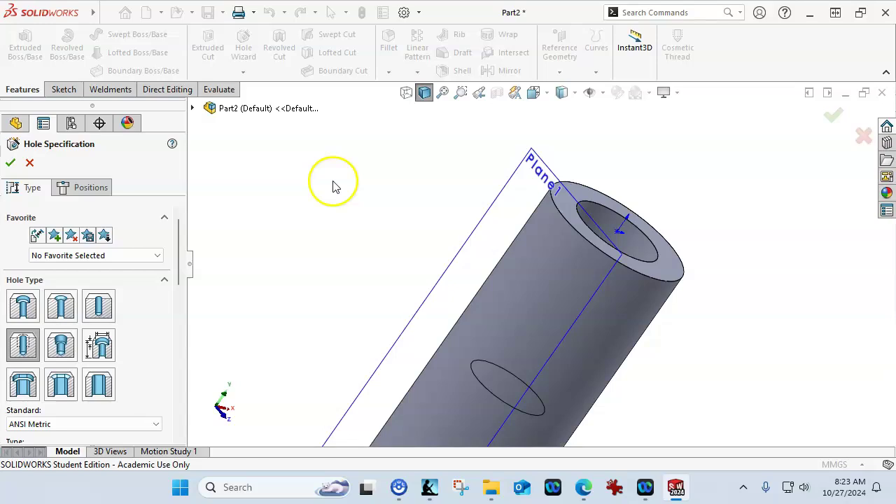
click(105, 190)
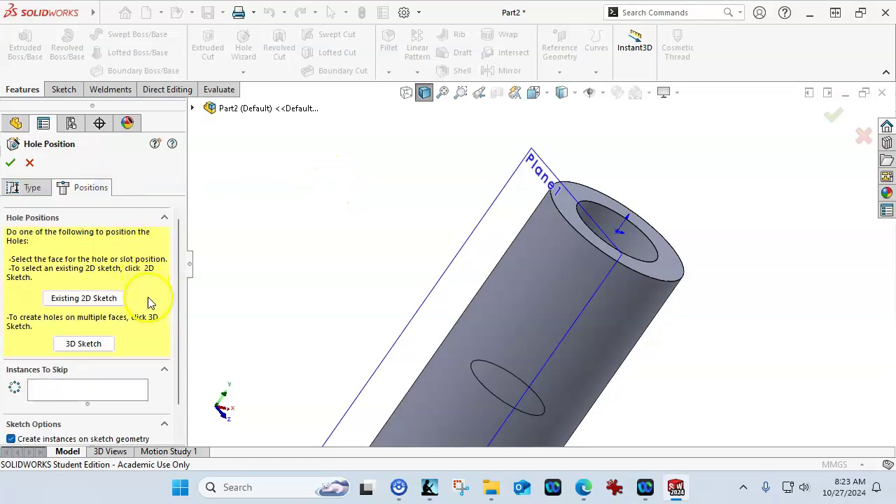
click(505, 198)
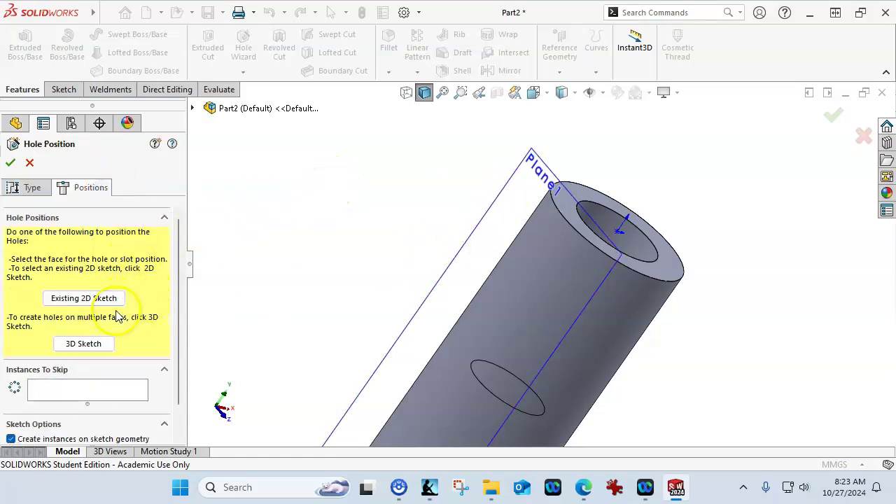
click(500, 199)
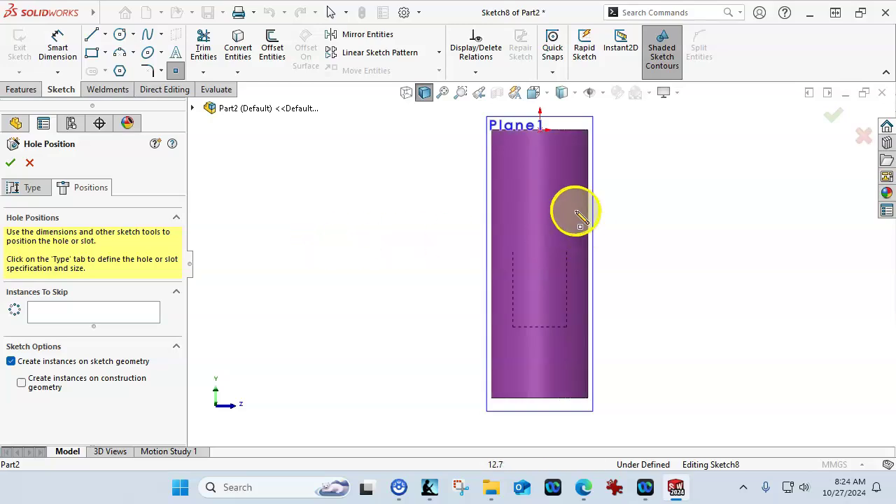
Step: Set the tapped hole's thread size to M6x1.0
click(33, 187)
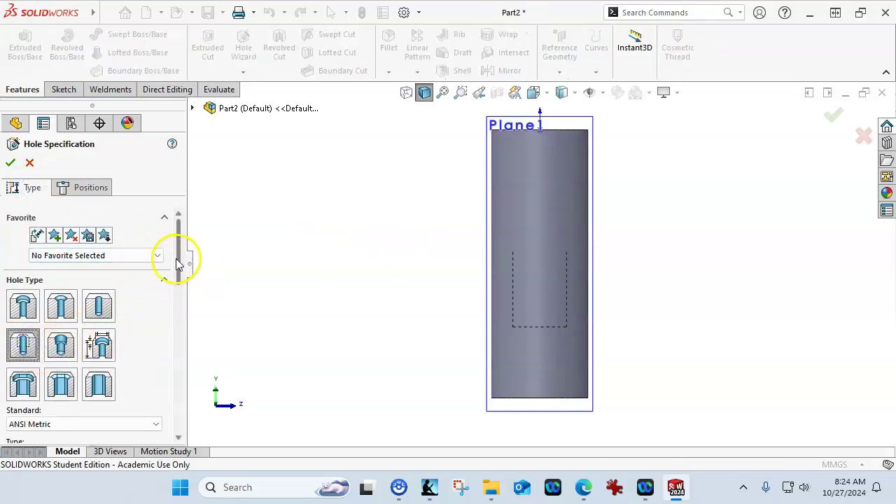
drag(175, 256, 178, 306)
click(142, 336)
scroll(102, 364, up, 5)
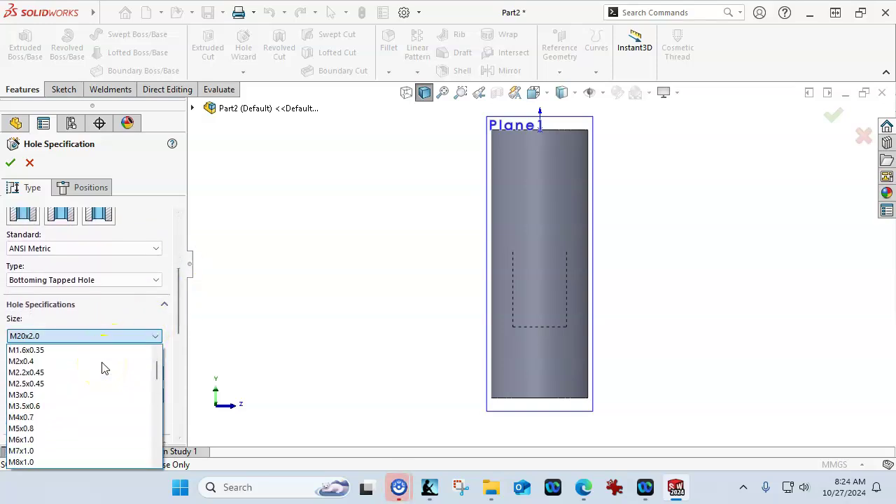
scroll(105, 360, down, 1)
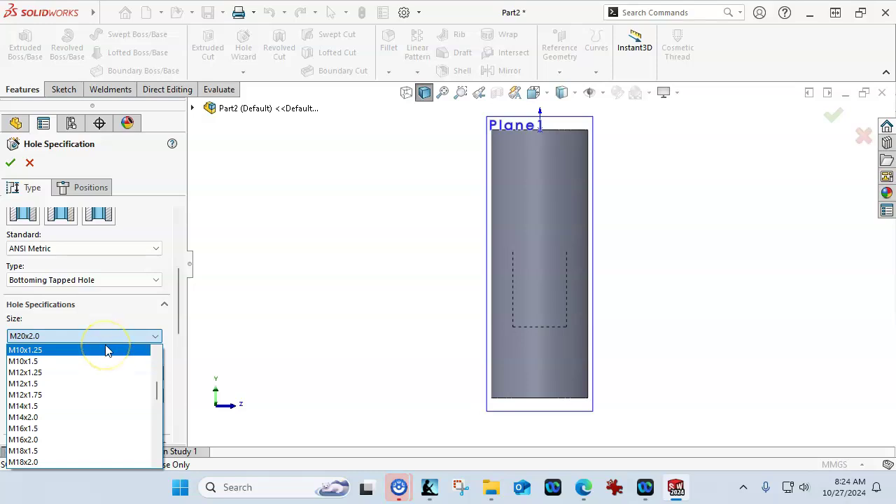
click(103, 362)
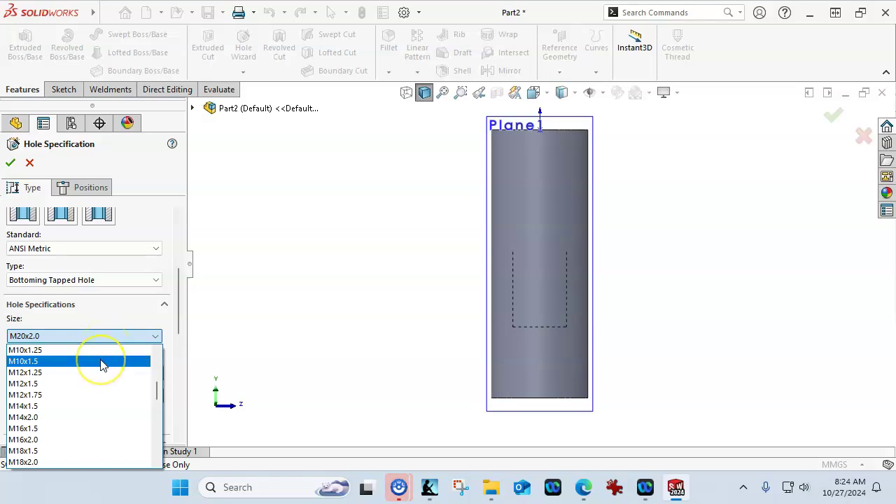
scroll(103, 364, down, 1)
scroll(103, 365, up, 2)
scroll(100, 365, up, 1)
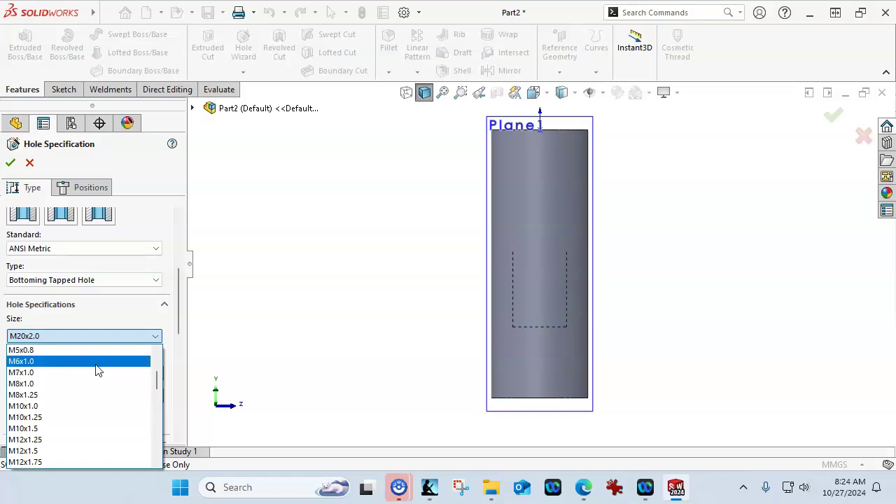
click(99, 361)
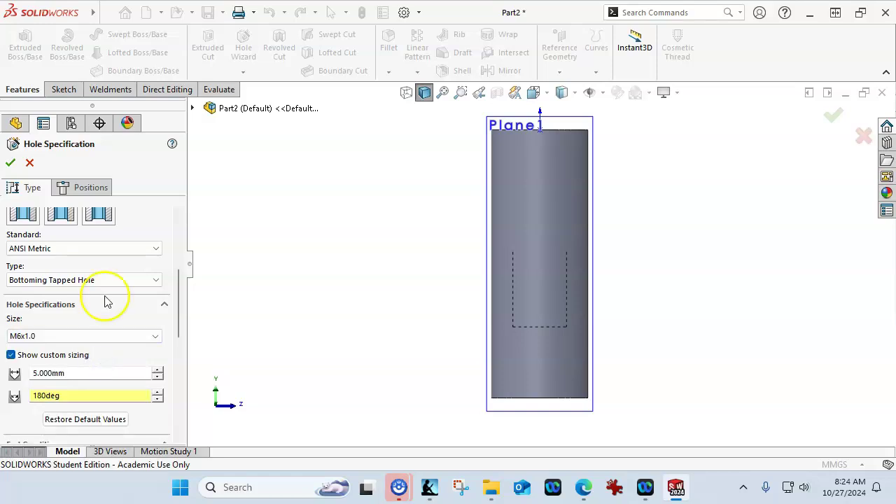
Step: Set the drill tip angle to 118deg and the end condition to Up To Next
drag(180, 280, 175, 324)
click(68, 244)
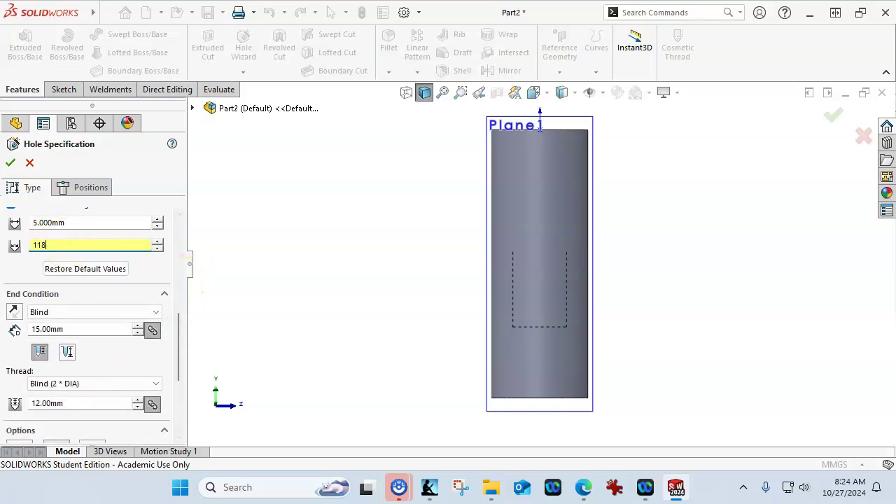
key(Return)
click(70, 289)
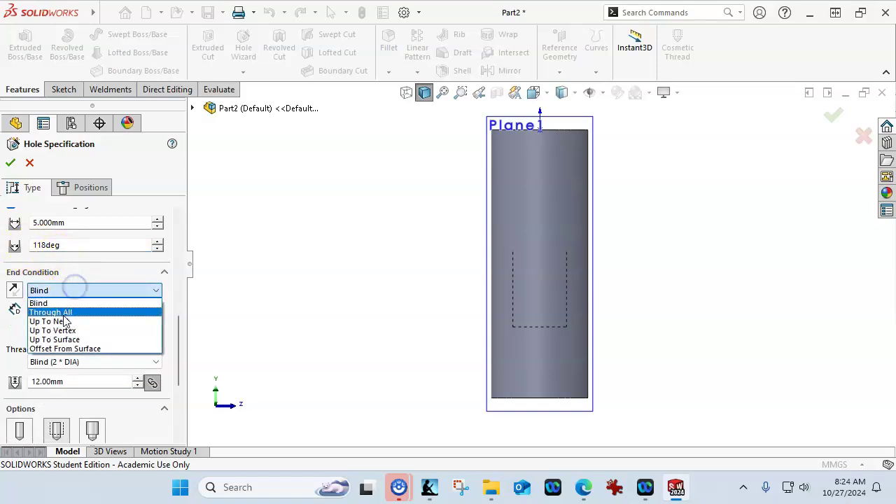
click(65, 319)
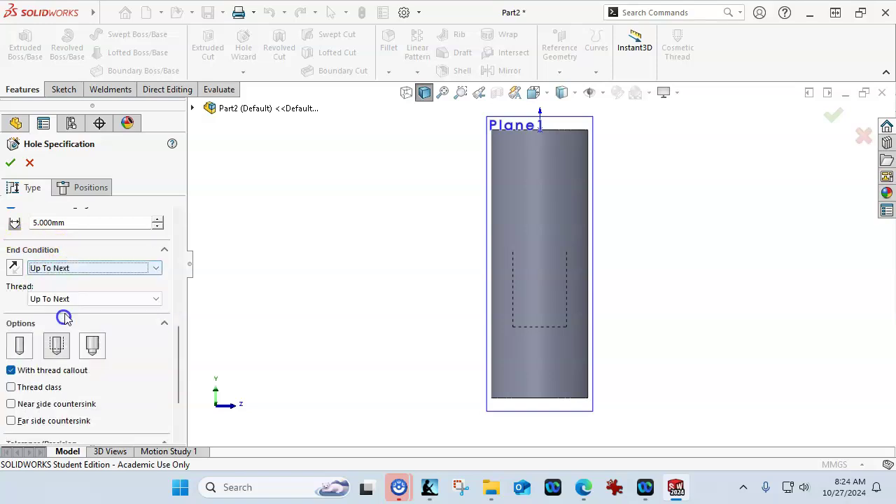
Step: Place the hole centre point on Plane1 in the Positions sketch
click(88, 189)
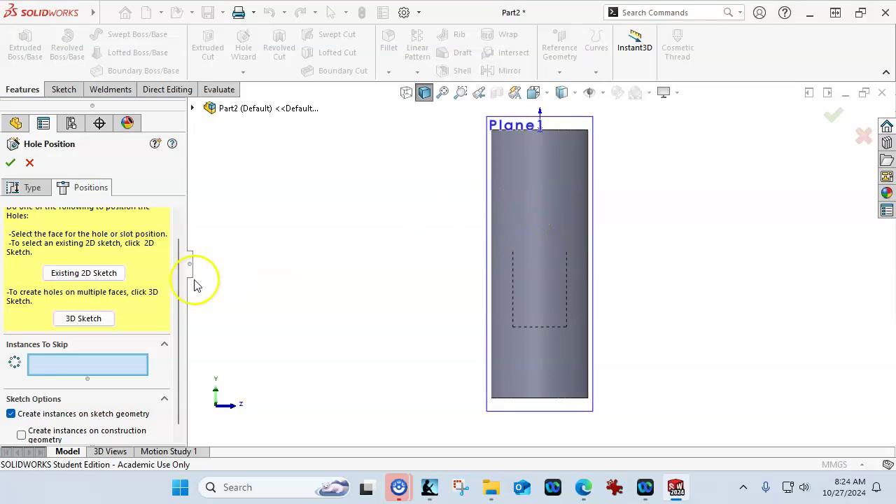
click(554, 114)
click(544, 195)
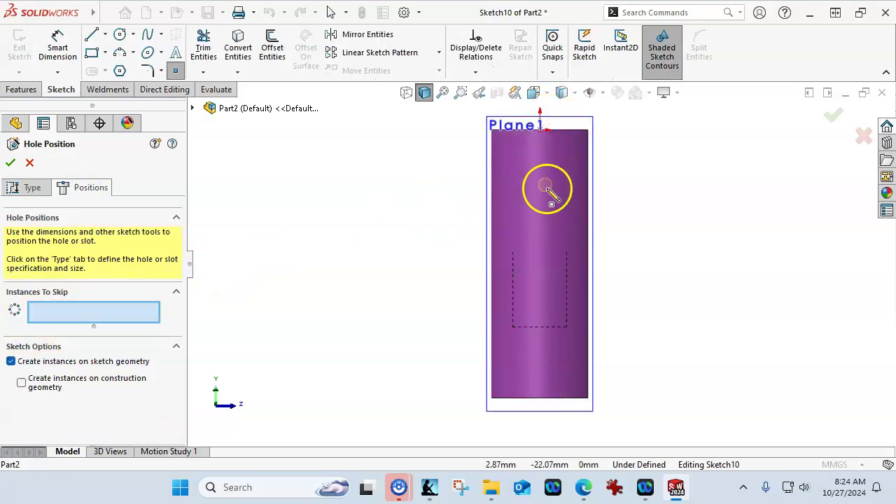
Step: Add a Vertical relation aligning the hole centre point with the origin
right_click(658, 208)
click(683, 219)
scroll(539, 140, down, 3)
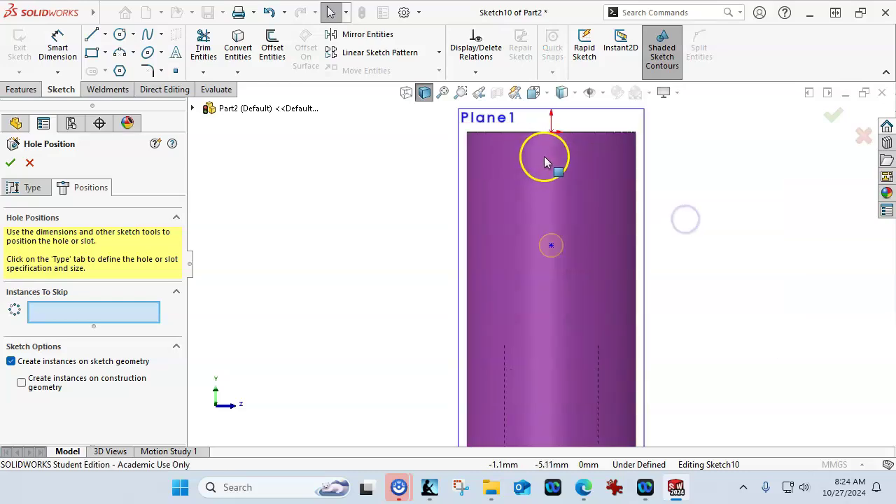
click(551, 247)
click(610, 183)
click(704, 262)
Step: Dimension the hole point 21.5 mm below the top edge and finish the hole
click(57, 42)
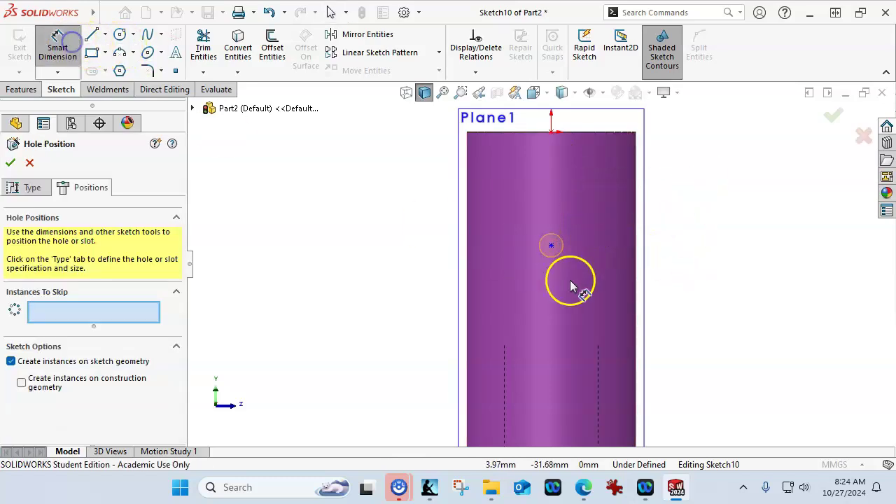
click(551, 245)
click(536, 133)
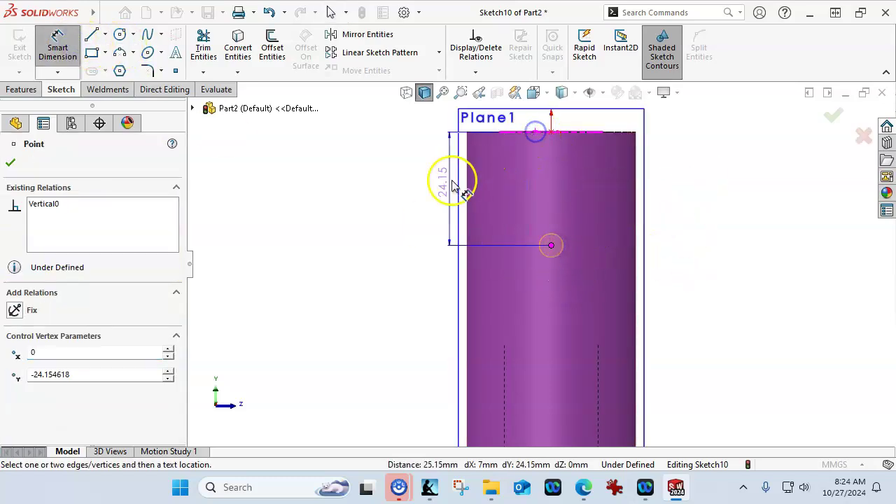
click(425, 204)
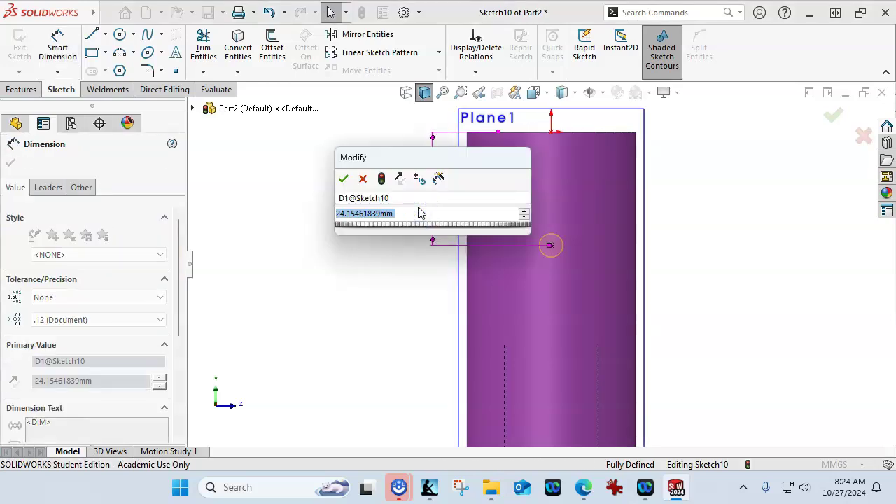
text(21.5)
key(Return)
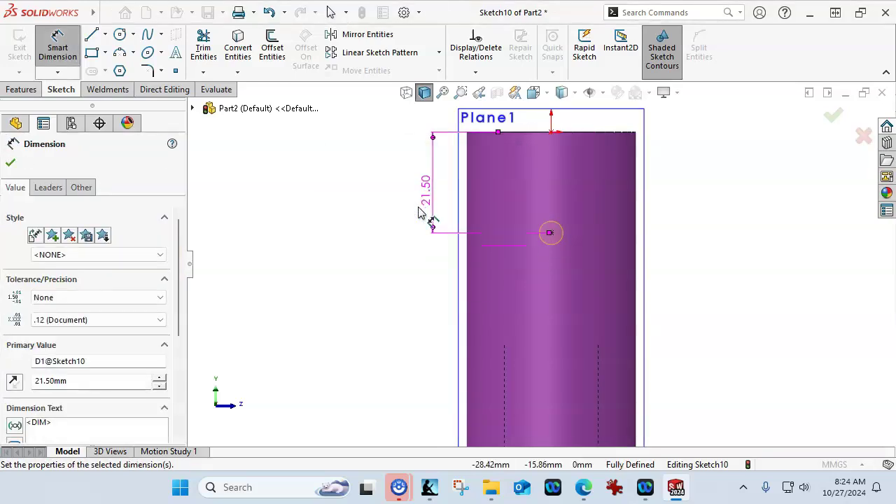
right_click(679, 259)
click(705, 301)
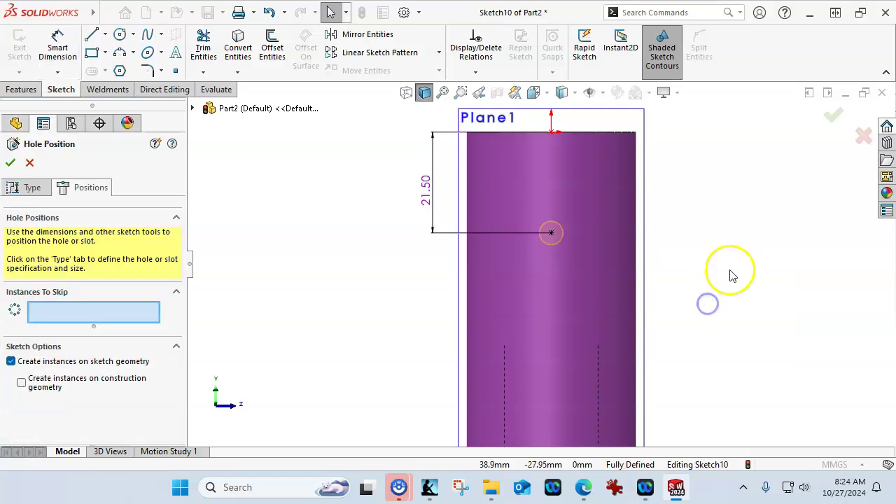
click(831, 115)
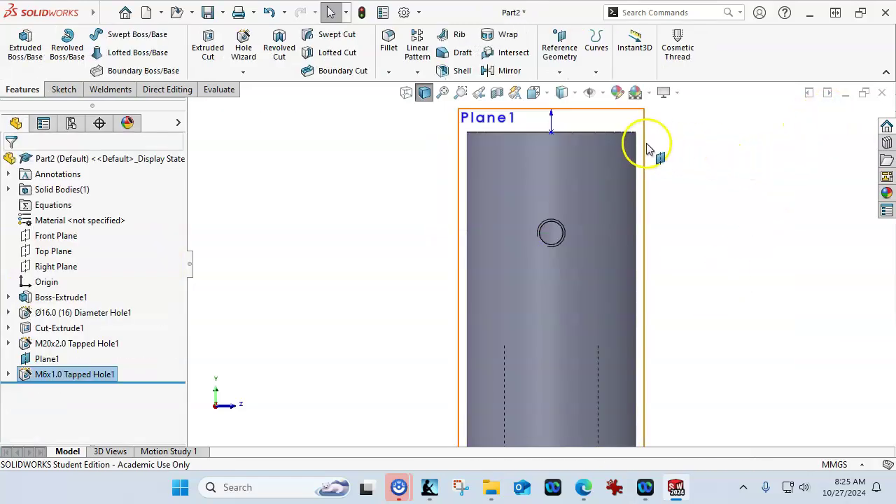
Step: Hide Plane1, switch to isometric, and fit the tube with its M6 hole in view
right_click(647, 149)
click(704, 123)
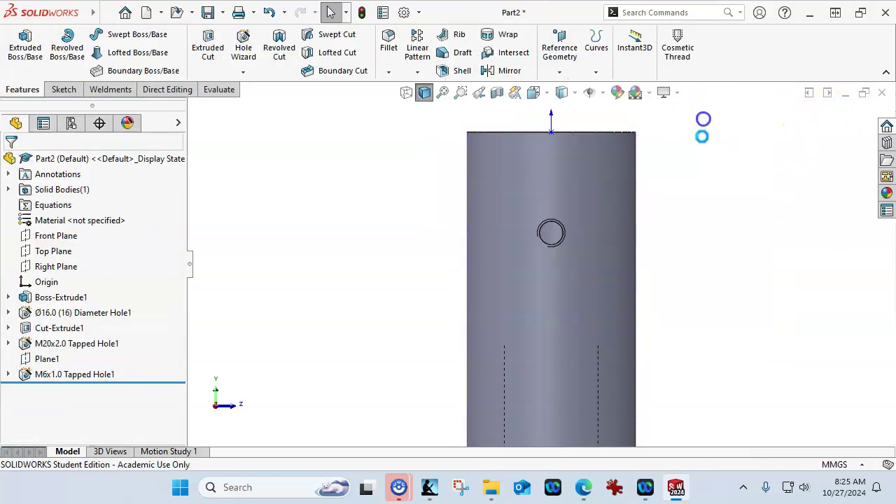
key(ctrl+7)
click(749, 226)
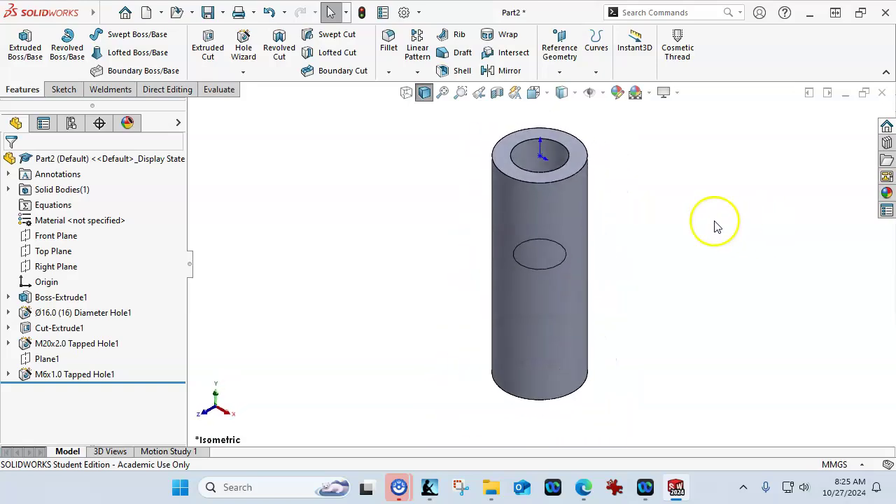
middle_drag(704, 226, 780, 306)
mouse_move(646, 256)
middle_down()
mouse_move(585, 199)
mouse_move(540, 191)
mouse_move(544, 206)
mouse_move(628, 260)
mouse_move(643, 258)
mouse_move(626, 195)
mouse_move(676, 220)
mouse_move(660, 268)
mouse_move(647, 258)
mouse_move(653, 264)
middle_up()
middle_click(641, 224)
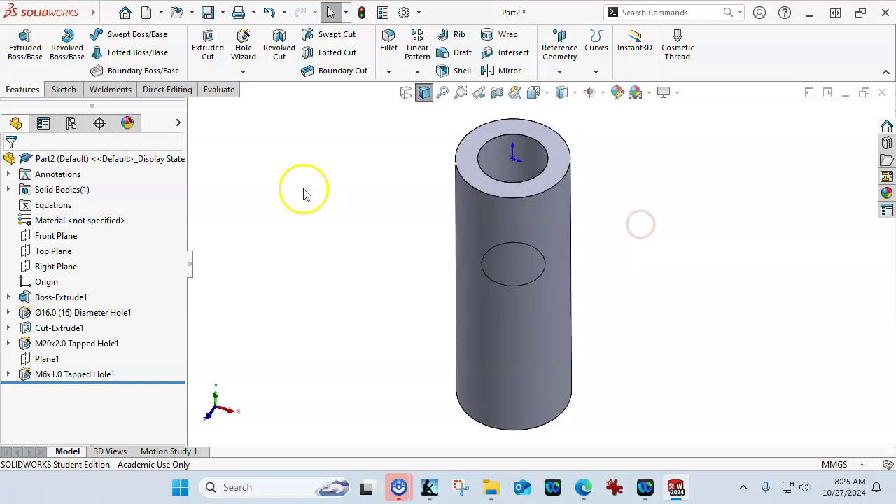
Step: Start a 3D sketch and select the cylinder's outer face
click(64, 89)
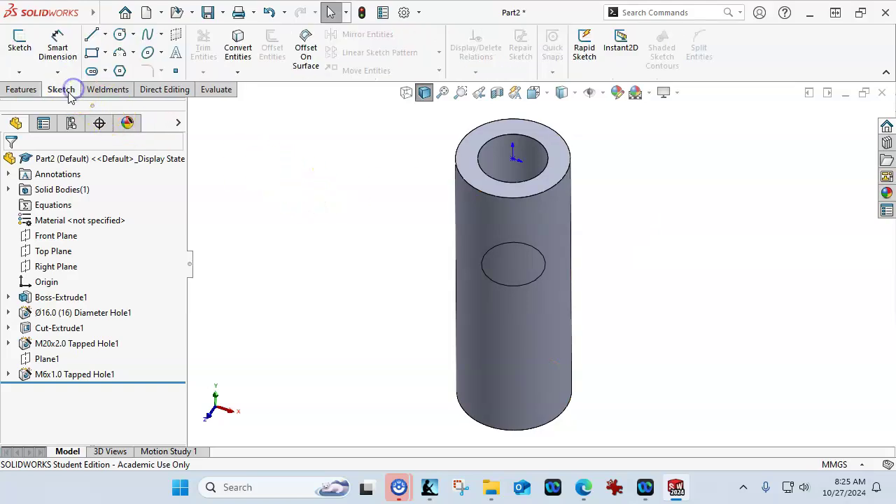
click(20, 73)
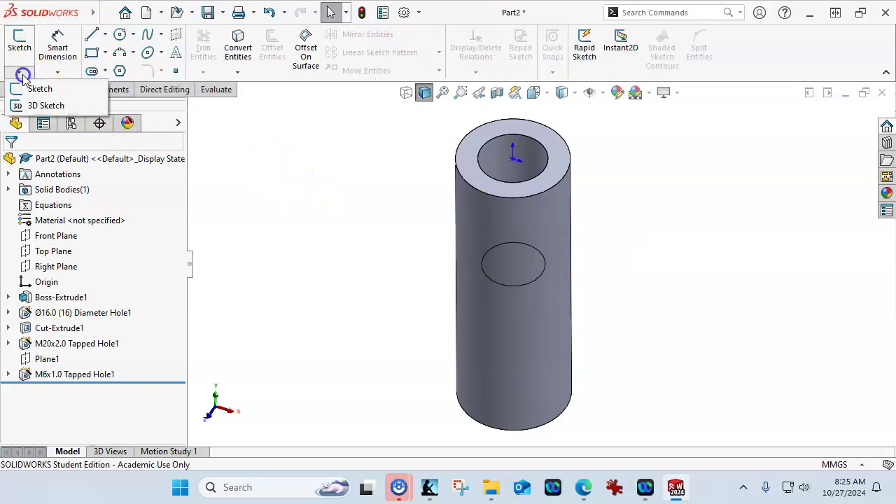
click(45, 112)
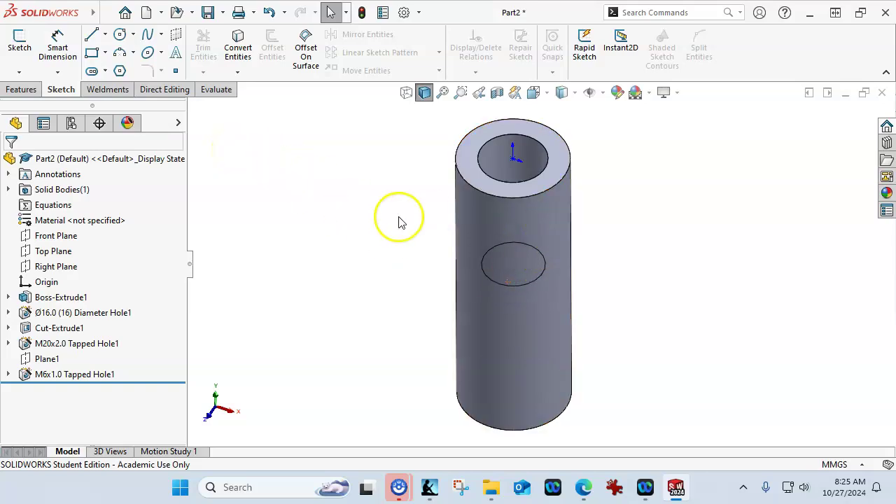
click(560, 251)
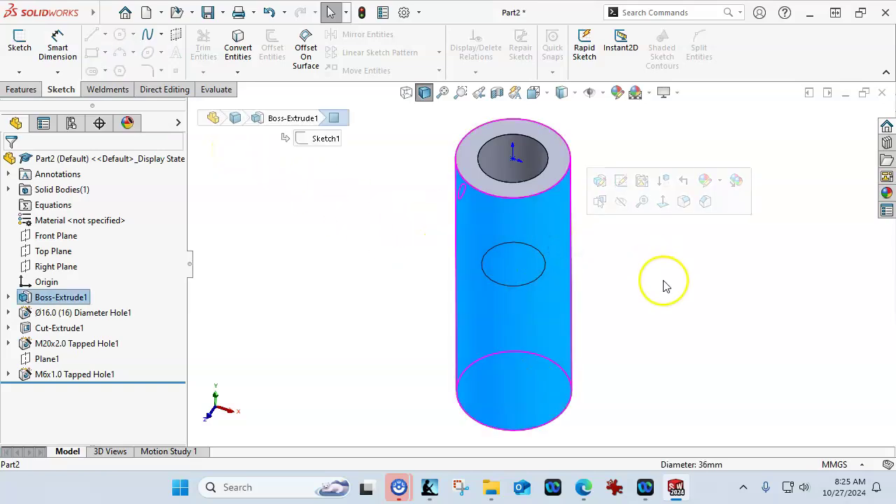
Step: Launch Hole Wizard from the Features tab and go to the Positions tab
click(23, 91)
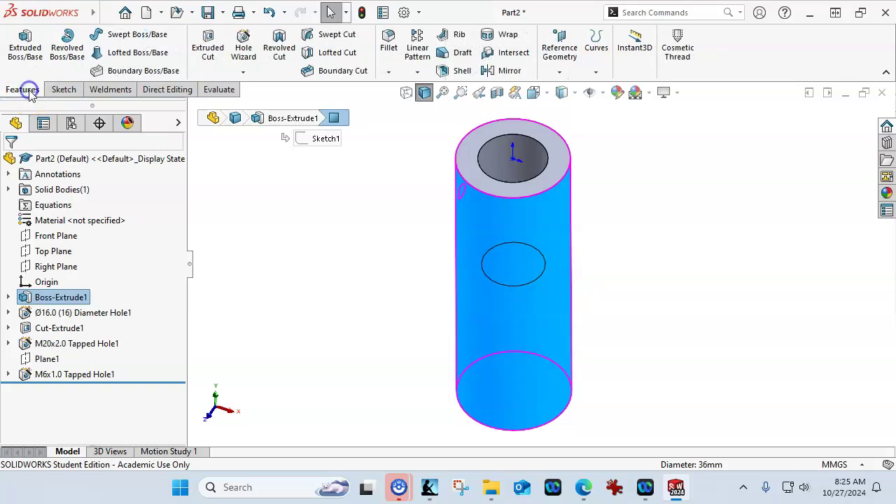
click(241, 46)
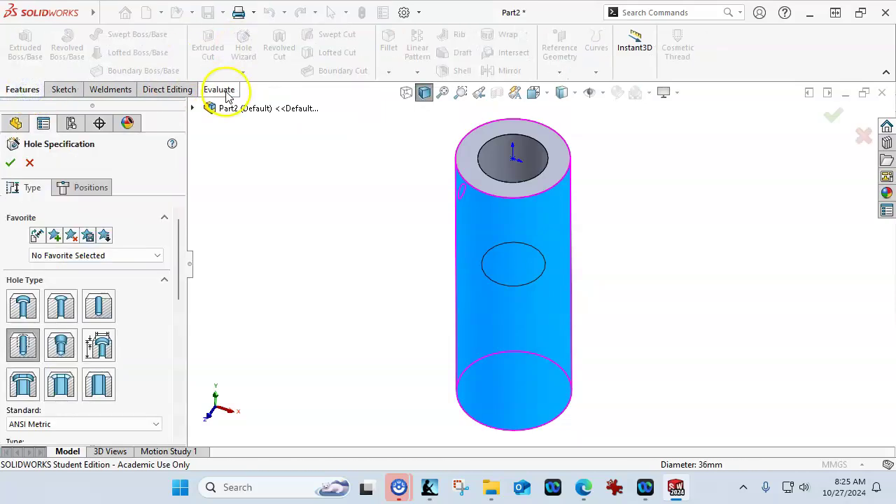
click(91, 188)
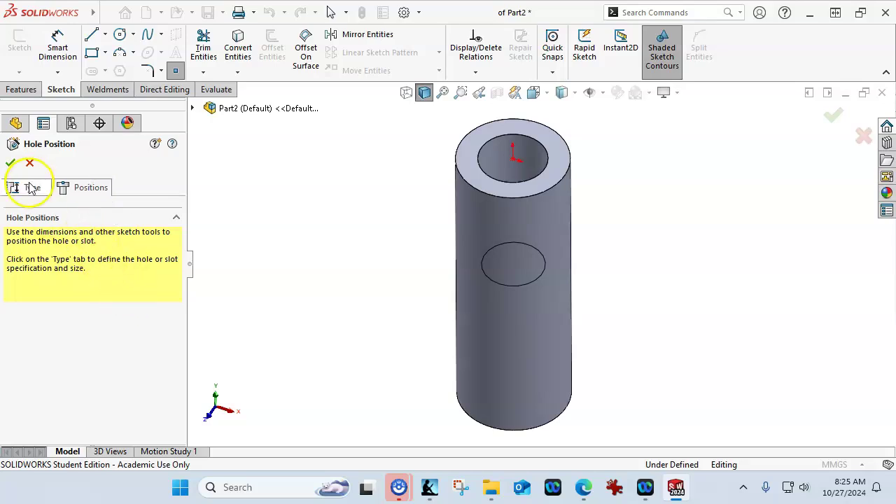
Step: Place a single hole centre point on the cylinder's side wall
click(29, 186)
mouse_move(176, 235)
mouse_down()
mouse_move(180, 410)
mouse_move(170, 202)
mouse_up()
click(82, 187)
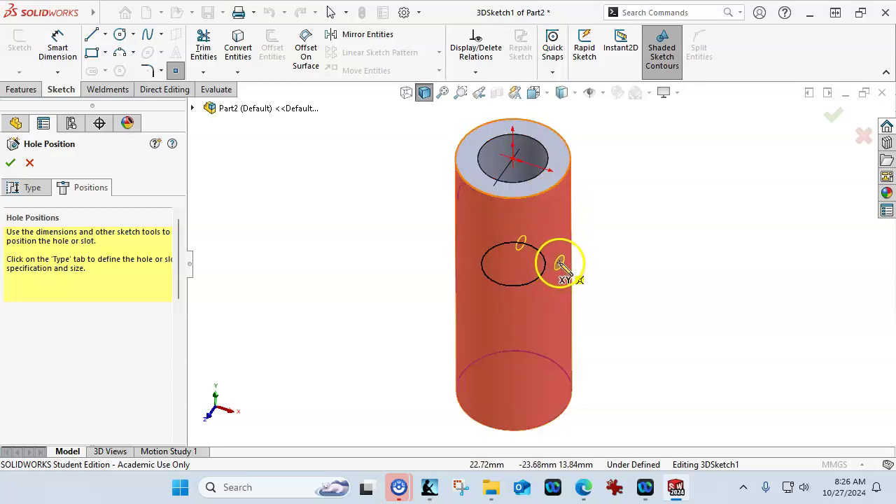
click(562, 263)
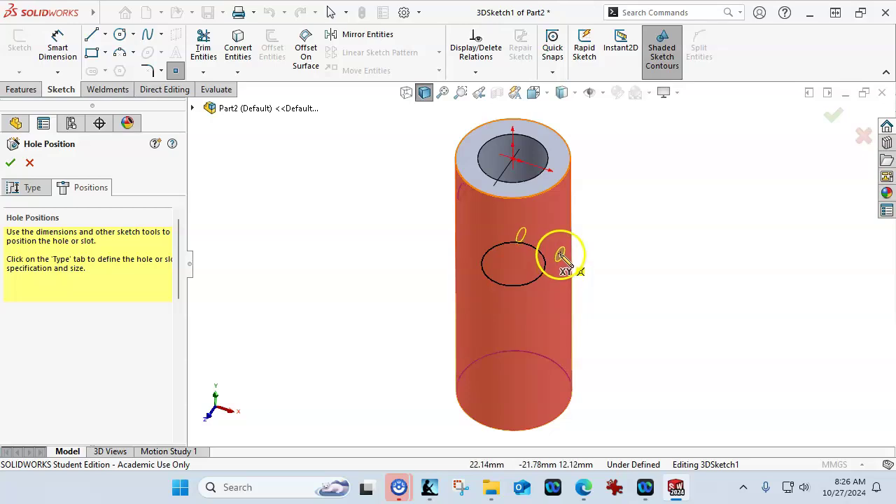
right_click(651, 255)
click(707, 265)
Step: Drag the hole point along the cylinder surface up toward the top end
mouse_move(704, 260)
middle_down()
mouse_move(660, 200)
mouse_move(680, 165)
mouse_move(643, 204)
mouse_move(630, 261)
middle_up()
click(560, 257)
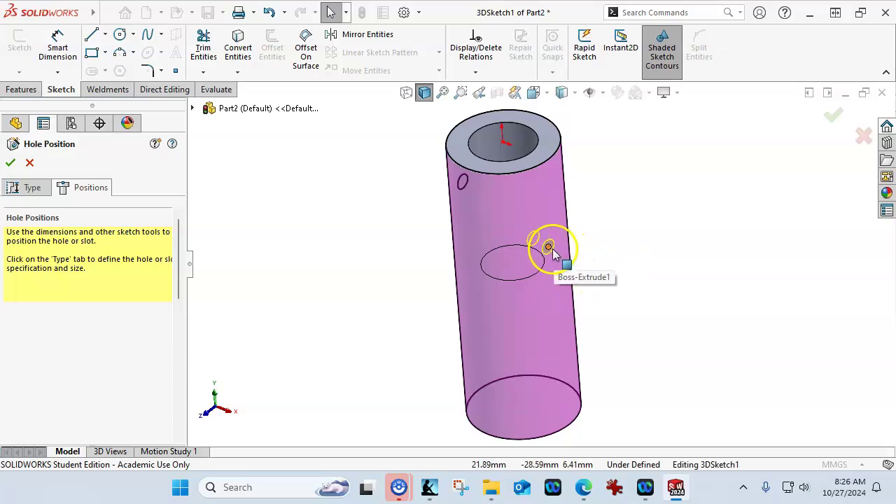
mouse_move(553, 254)
mouse_down()
mouse_move(486, 258)
mouse_move(478, 234)
mouse_move(489, 238)
mouse_move(592, 186)
mouse_move(634, 236)
mouse_up()
mouse_move(634, 236)
middle_down()
mouse_move(580, 226)
mouse_move(617, 333)
middle_up()
drag(546, 268, 581, 242)
mouse_move(650, 283)
middle_down()
mouse_move(646, 300)
mouse_move(746, 216)
mouse_move(677, 208)
mouse_move(526, 221)
middle_up()
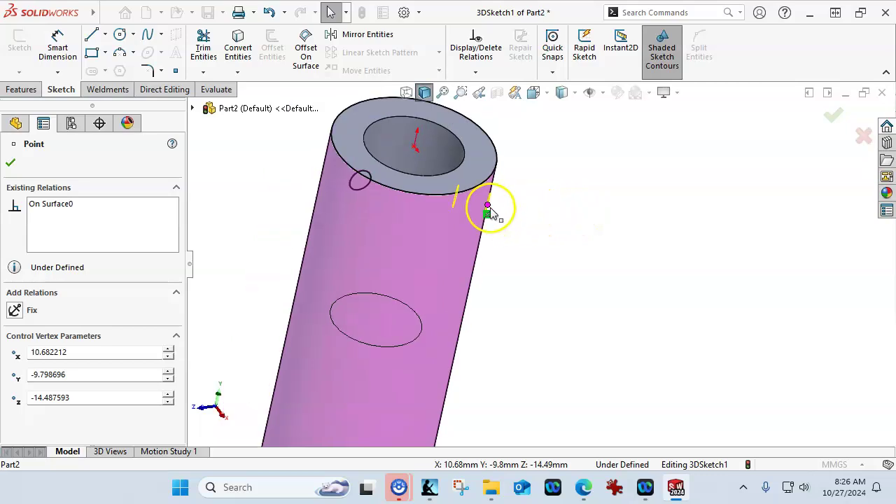
drag(486, 210, 427, 261)
mouse_move(428, 262)
middle_down()
mouse_move(568, 320)
mouse_move(612, 370)
mouse_move(599, 400)
mouse_move(544, 324)
mouse_move(548, 282)
mouse_move(528, 337)
middle_up()
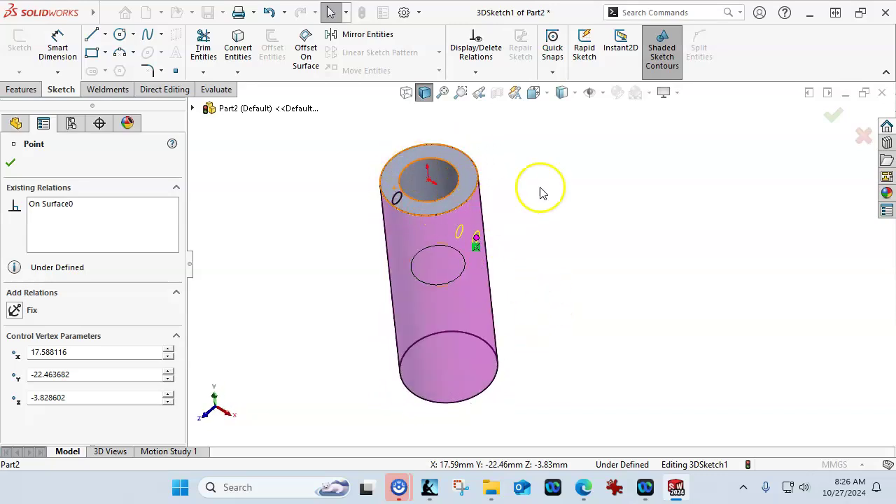
scroll(542, 192, up, 2)
middle_drag(542, 192, 536, 178)
click(192, 109)
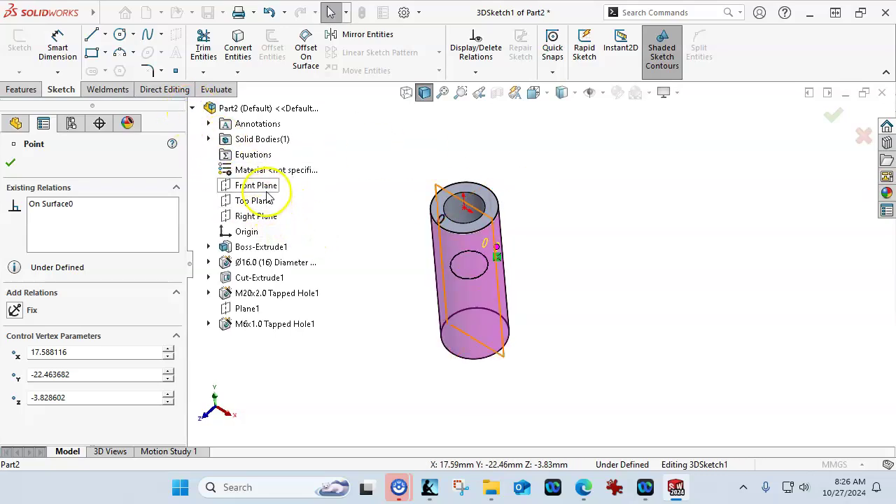
Step: Add an On Plane relation between the hole point and the Front Plane
click(267, 194)
scroll(516, 259, down, 4)
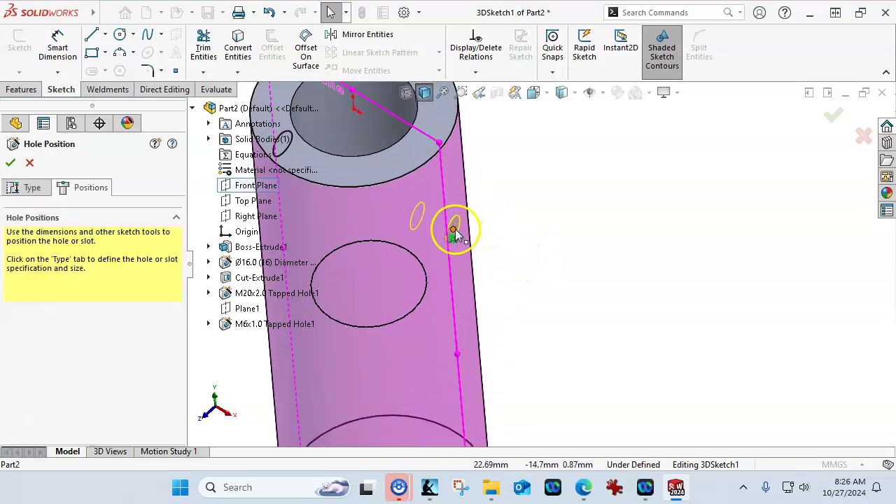
ctrl+click(454, 231)
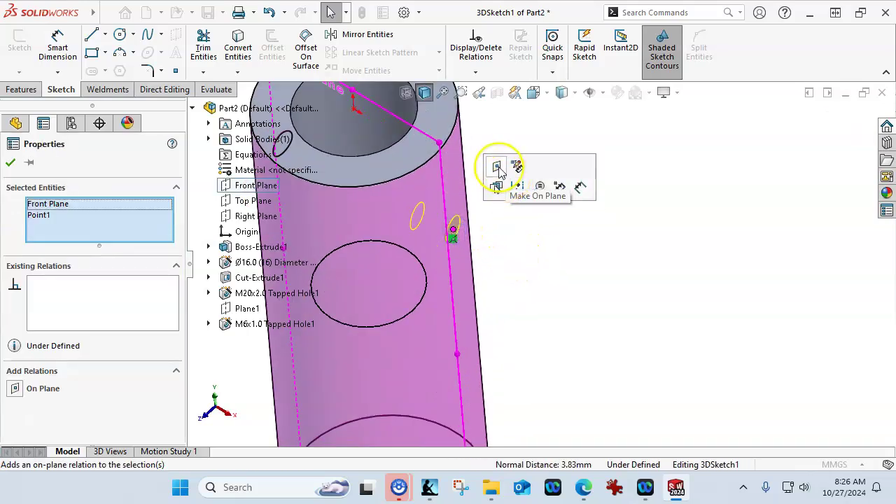
click(499, 170)
click(576, 280)
scroll(576, 277, up, 5)
click(502, 258)
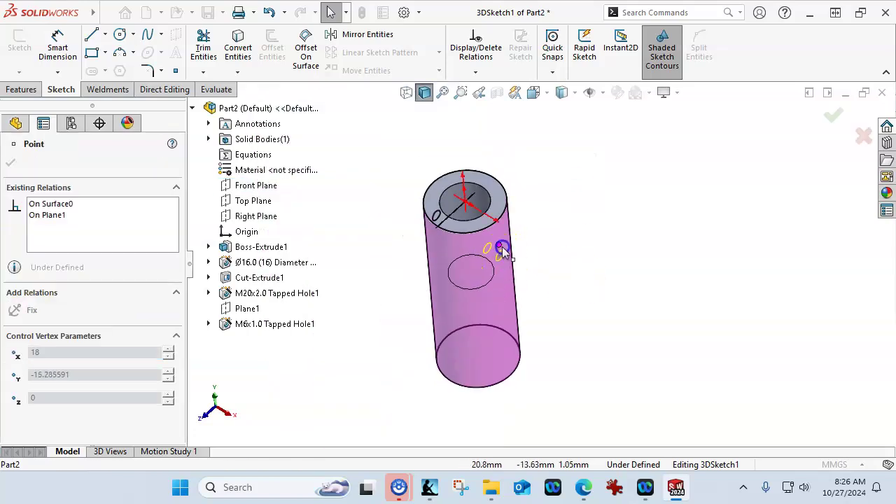
Step: Try a Smart Dimension from the hole point to the top face, cancel it, and restart from the origin
middle_drag(501, 261, 600, 243)
scroll(422, 250, down, 3)
middle_drag(422, 250, 422, 248)
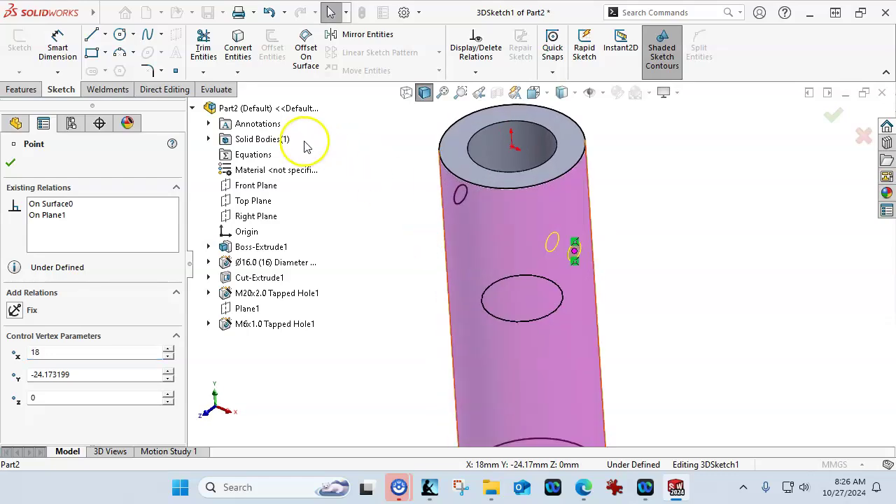
click(58, 51)
click(576, 251)
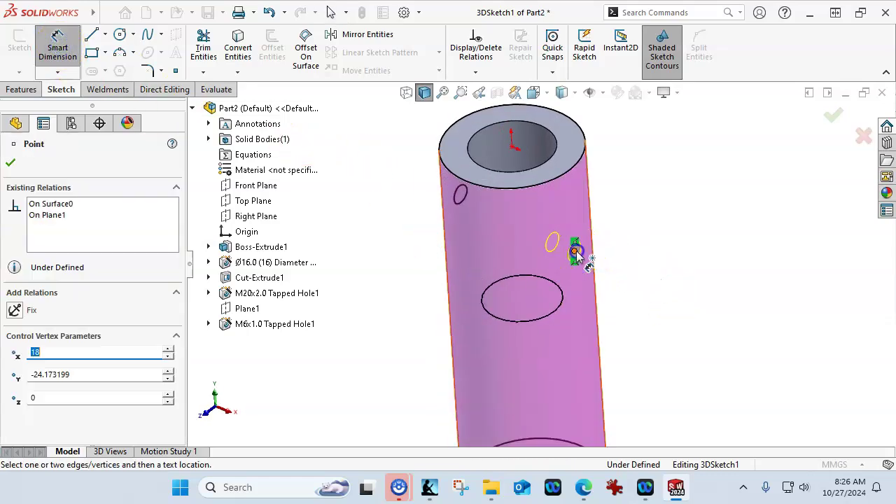
click(563, 168)
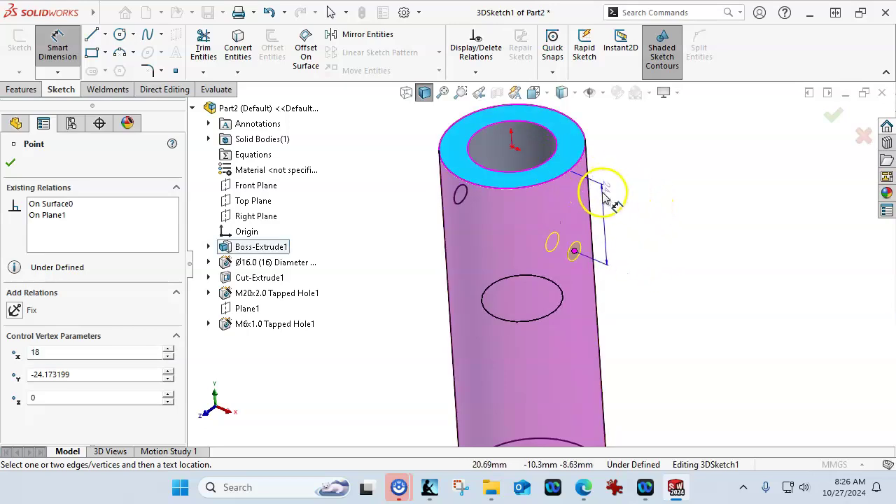
key(Escape)
click(513, 147)
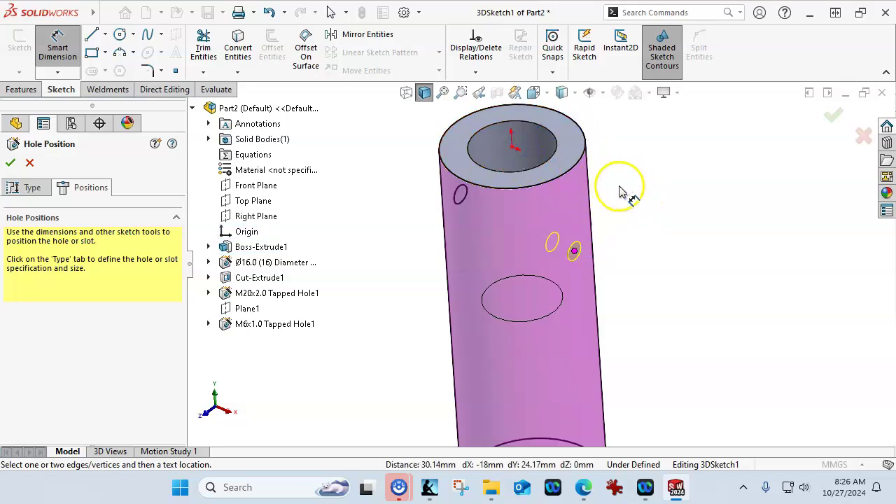
Step: Dimension the hole's centre point 24 mm below the tube's top edge
click(576, 160)
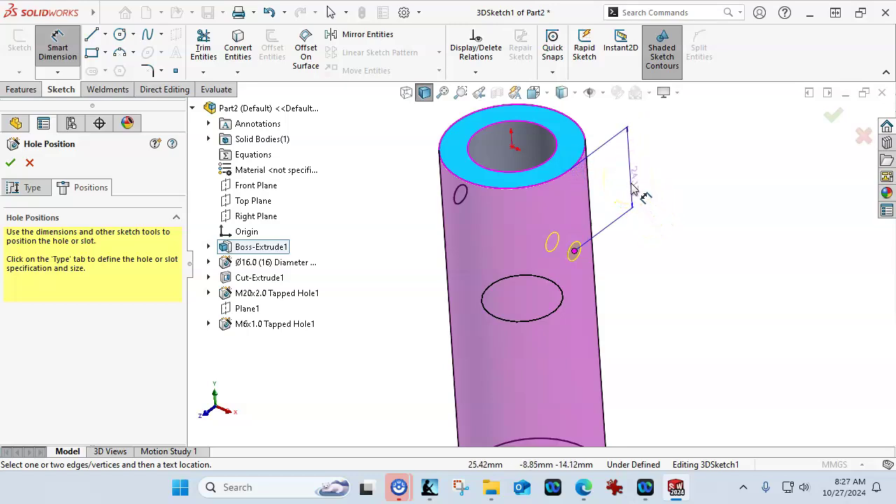
click(611, 181)
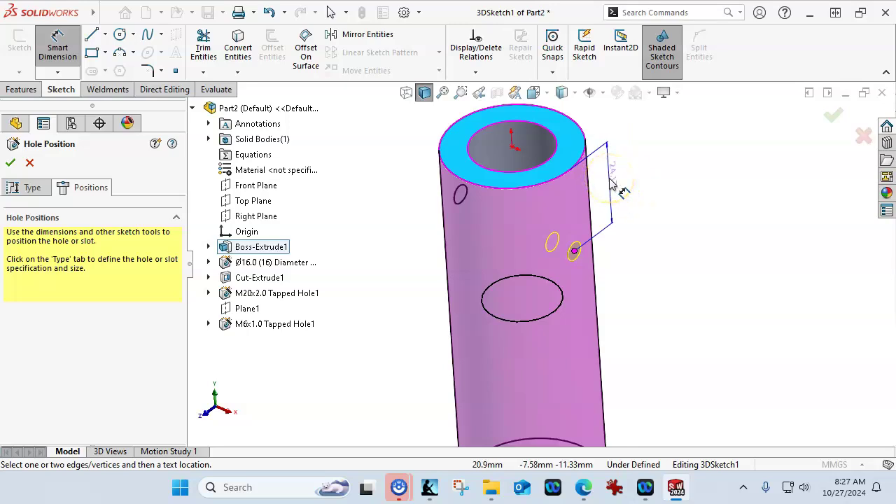
drag(611, 181, 692, 224)
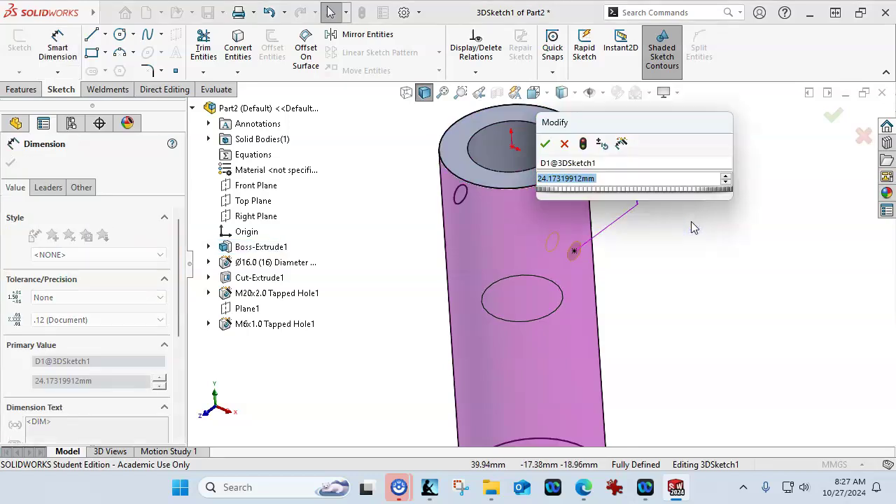
text(24)
key(Return)
click(572, 188)
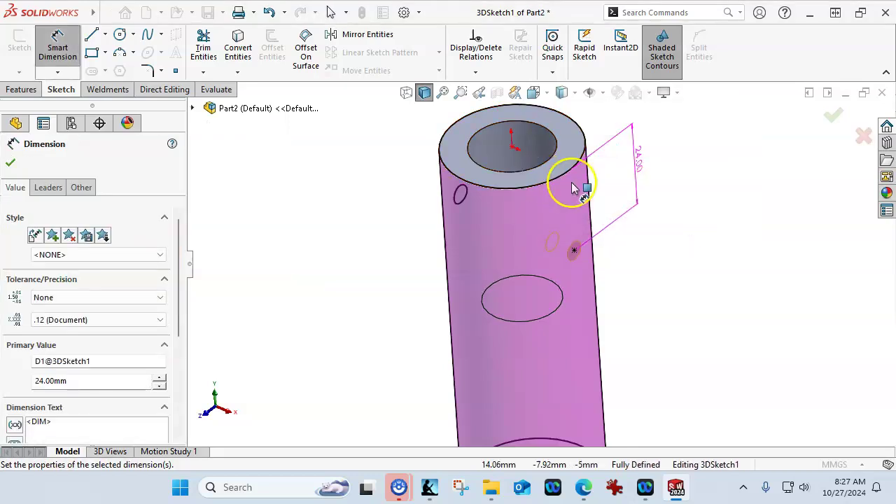
Step: Finish the M6x1.0 Tapped Hole2 and view the part in isometric
right_click(660, 274)
click(684, 307)
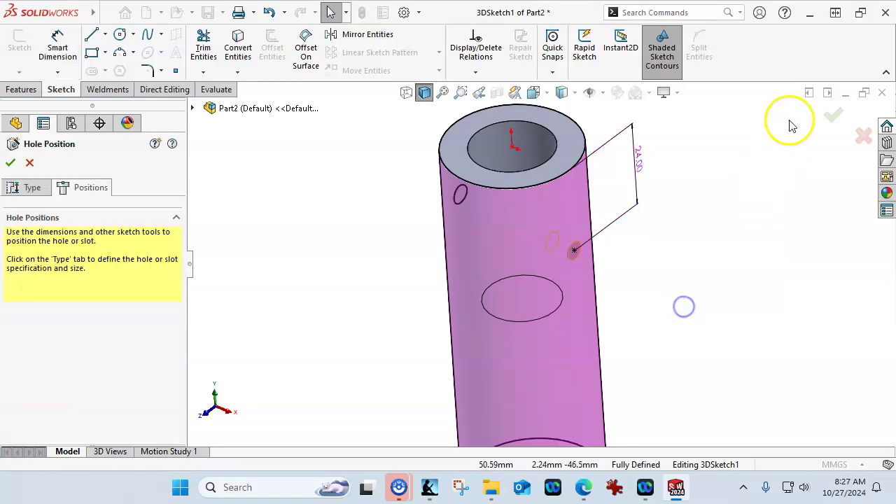
click(833, 116)
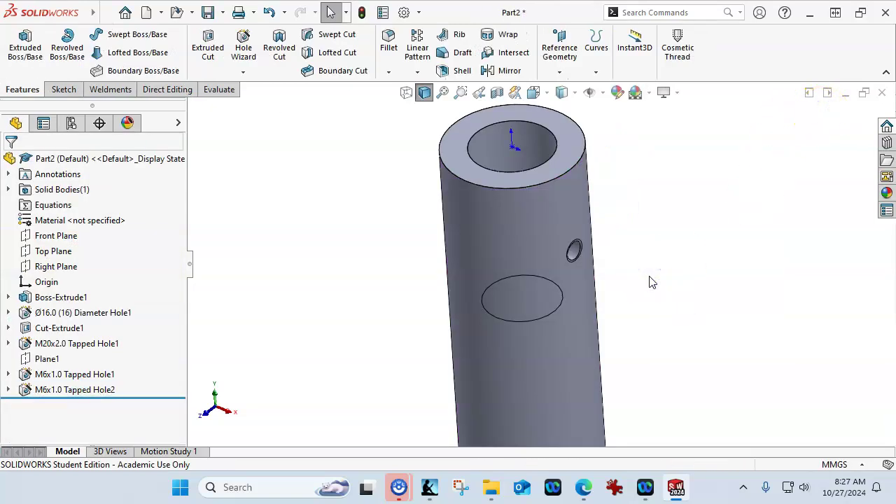
key(ctrl+7)
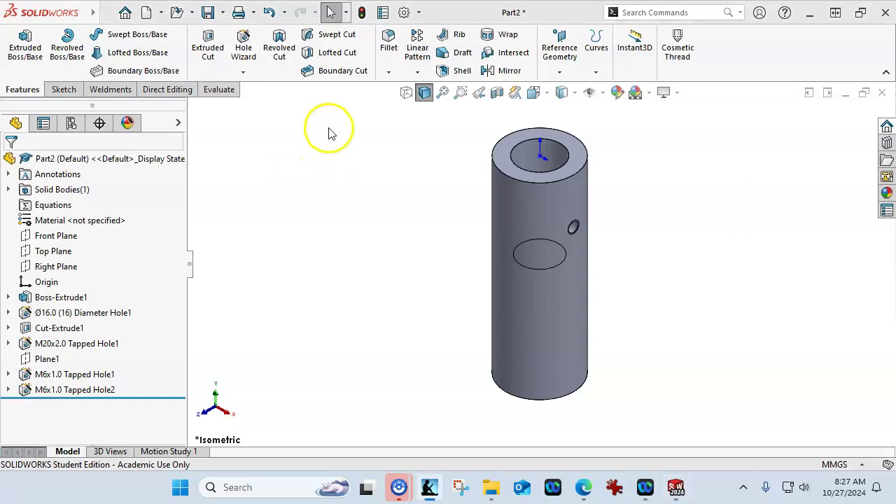
Step: Save the part as Threaded Body in a new Assign7 P6-11 folder under SW_Models
click(214, 13)
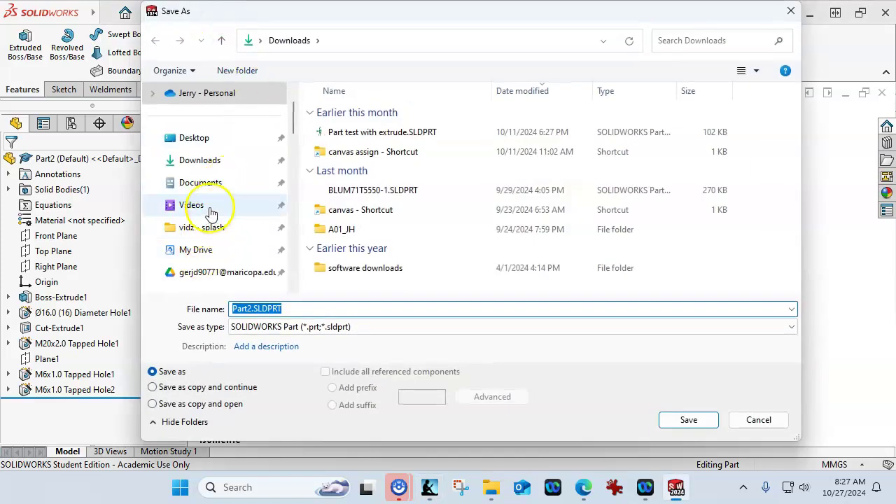
click(203, 258)
double_click(385, 147)
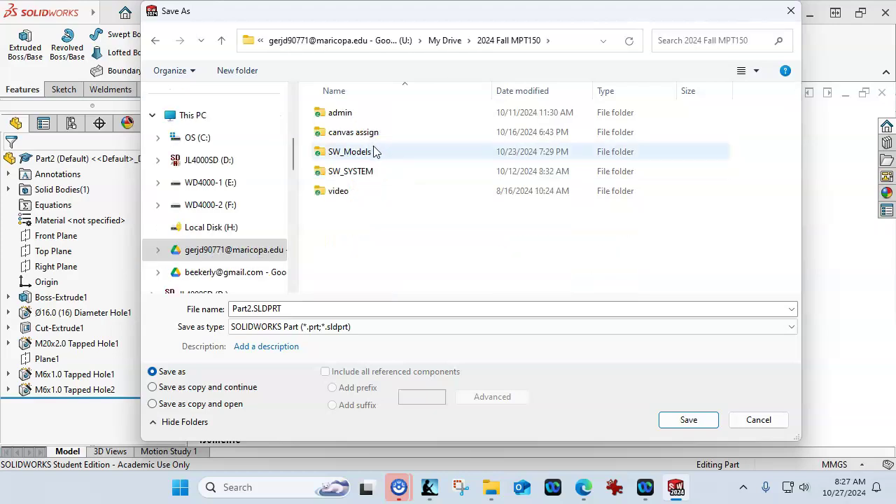
double_click(374, 152)
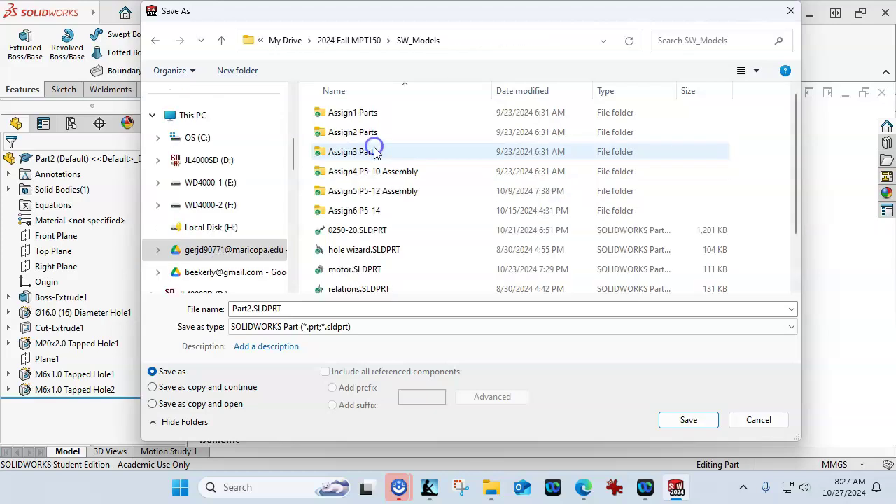
click(237, 73)
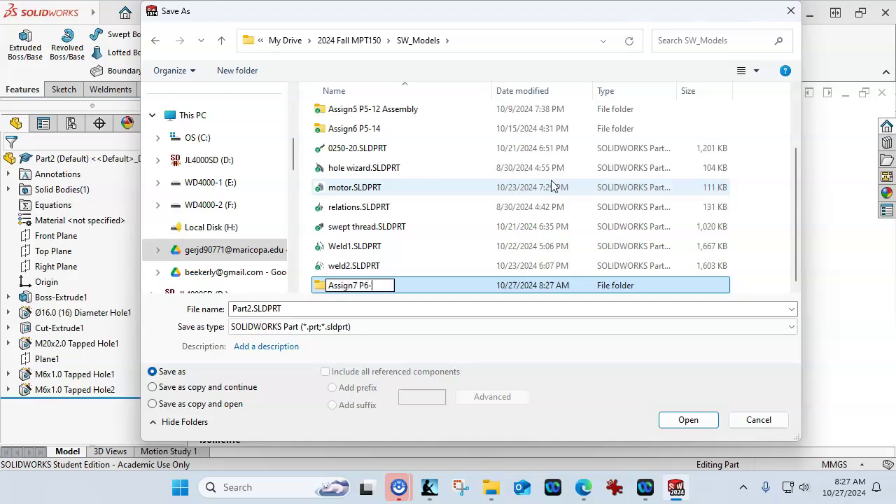
key(Return)
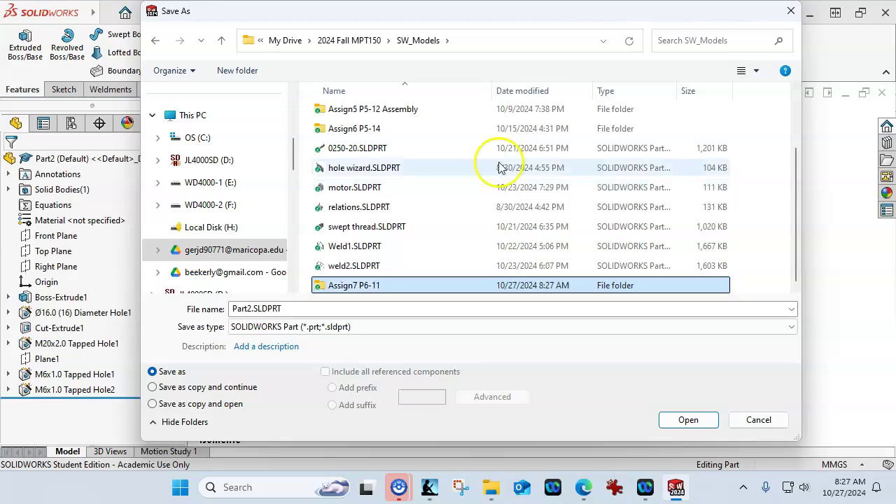
double_click(326, 286)
double_click(268, 308)
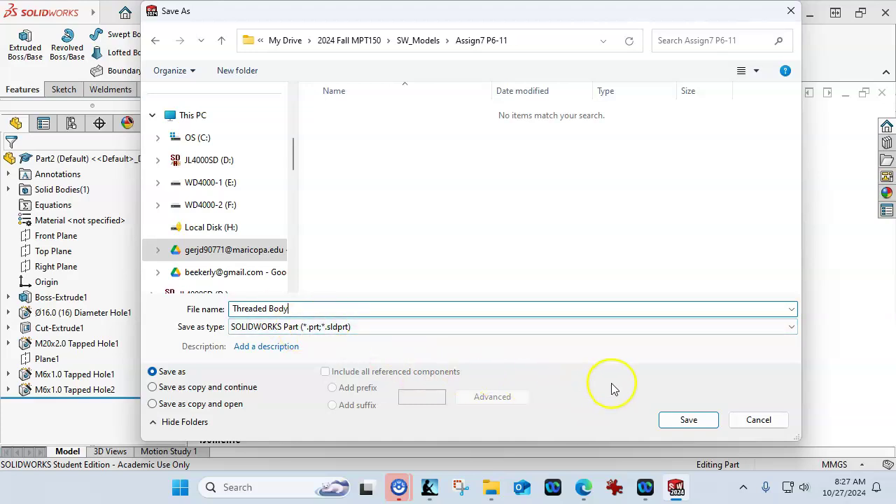
click(678, 420)
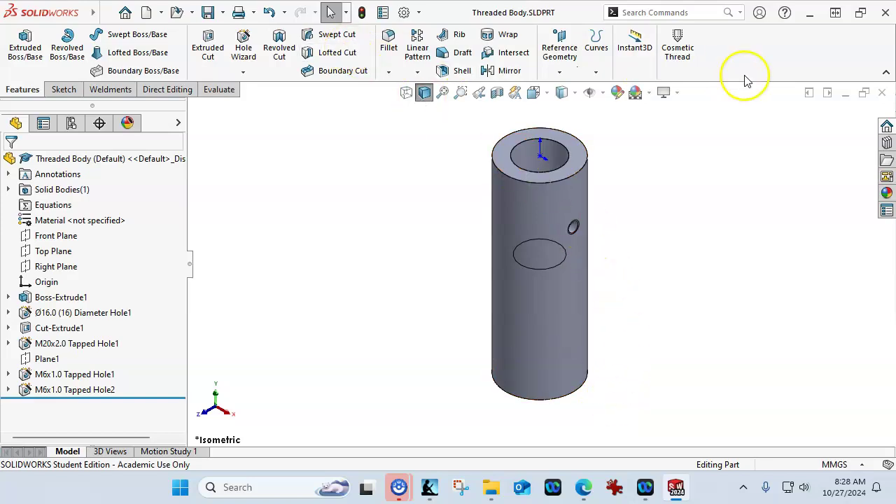
Step: Close the part, create a new Part METRIC document, and bring the Kindle book alongside
click(882, 98)
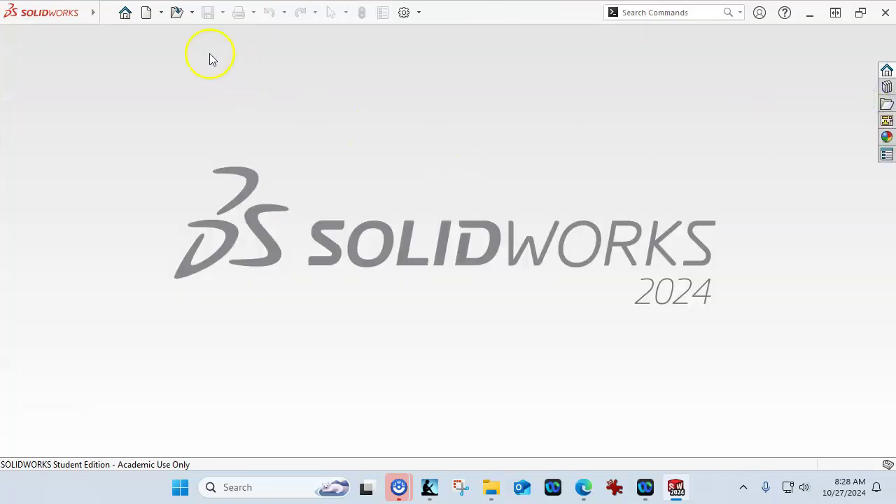
click(145, 22)
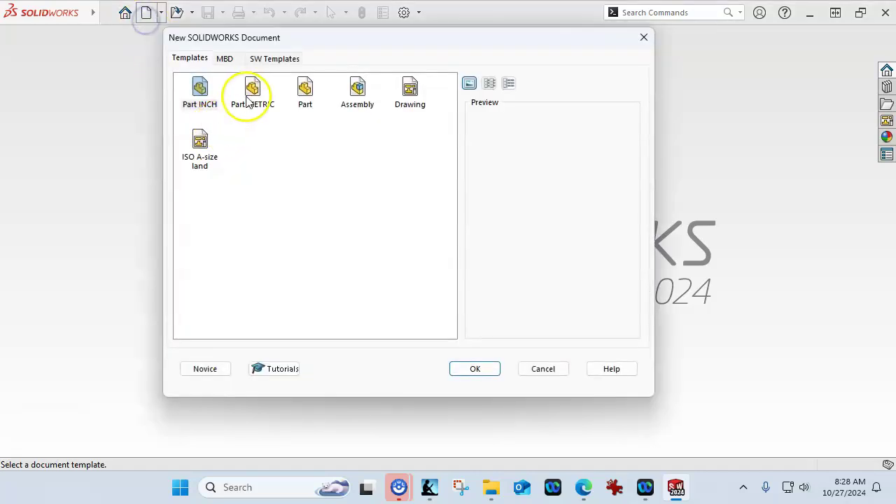
double_click(250, 91)
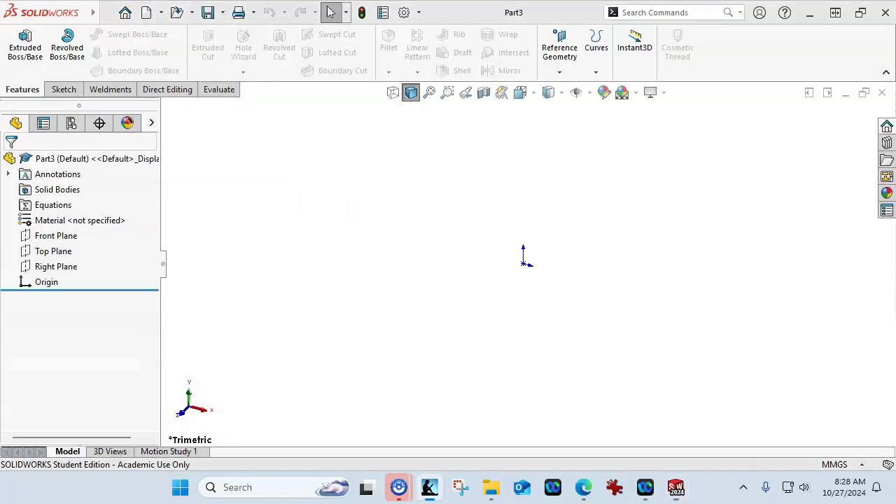
click(429, 487)
drag(577, 166, 506, 108)
Step: Scroll the Kindle book to the dimensioned hex bolt drawing, then minimize it
scroll(654, 300, up, 5)
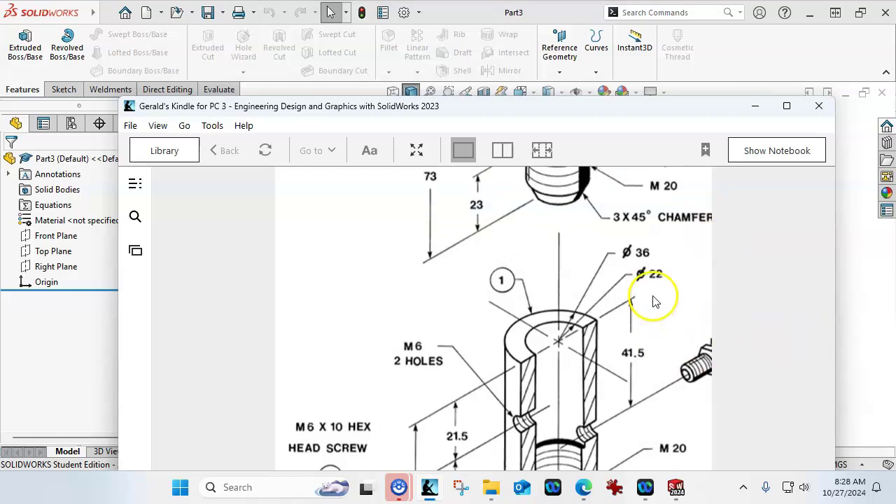
scroll(661, 299, up, 2)
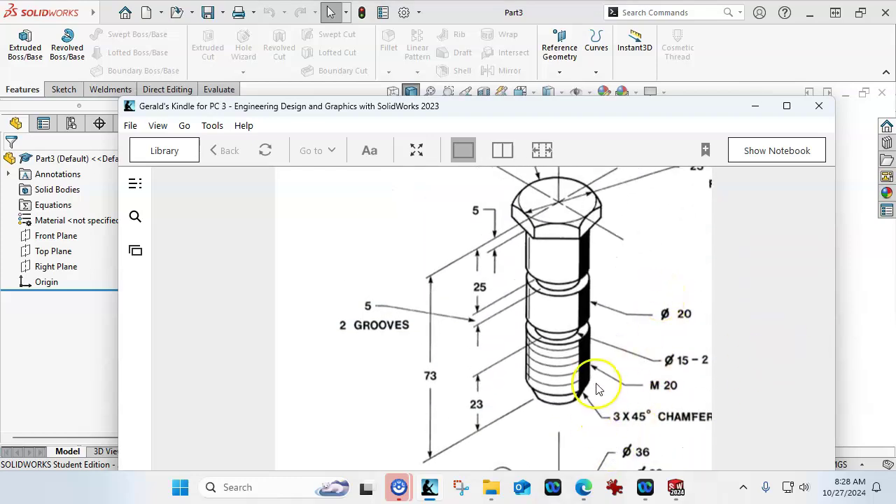
scroll(580, 380, down, 4)
scroll(553, 395, up, 4)
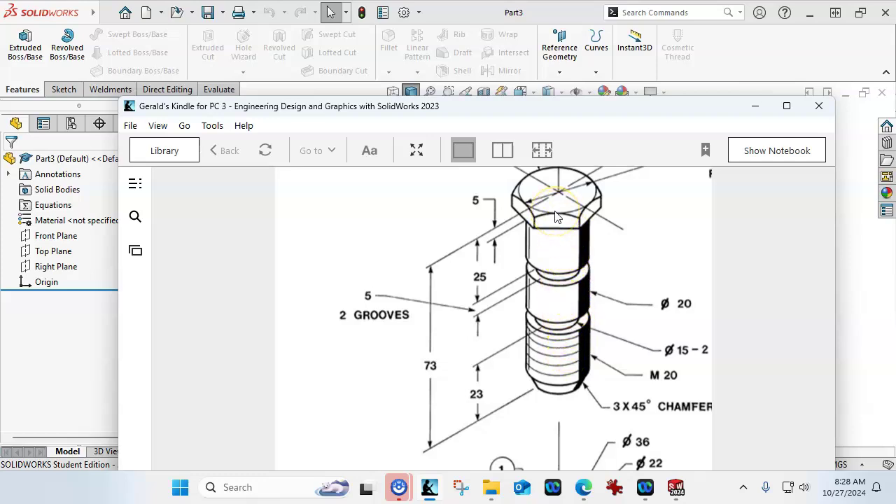
key(super+Down)
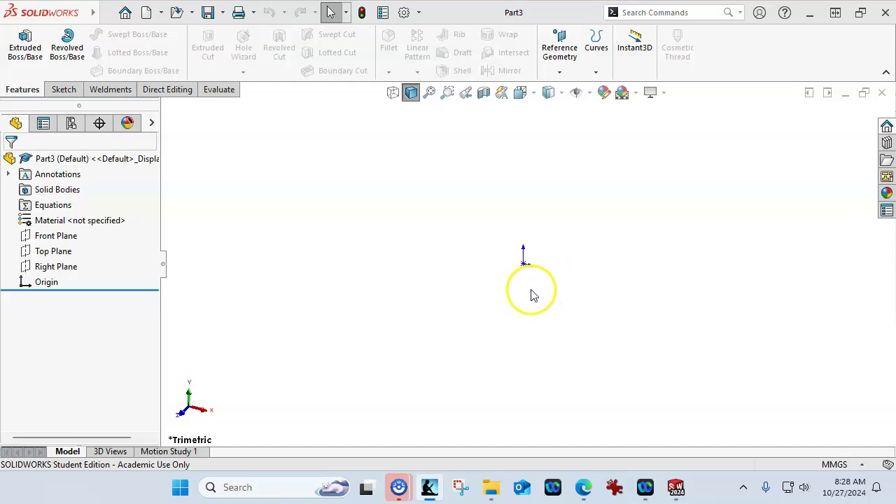
Step: Start a Front Plane sketch with an infinite vertical centreline through the origin
click(31, 236)
click(42, 217)
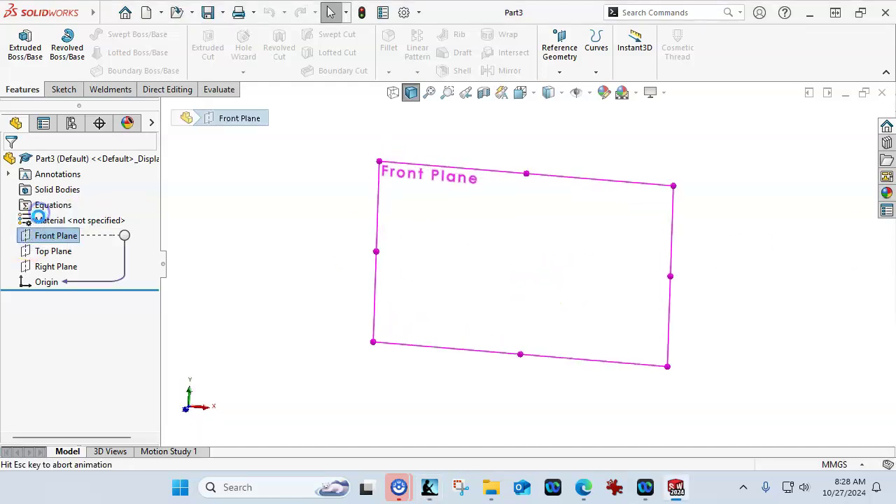
click(105, 34)
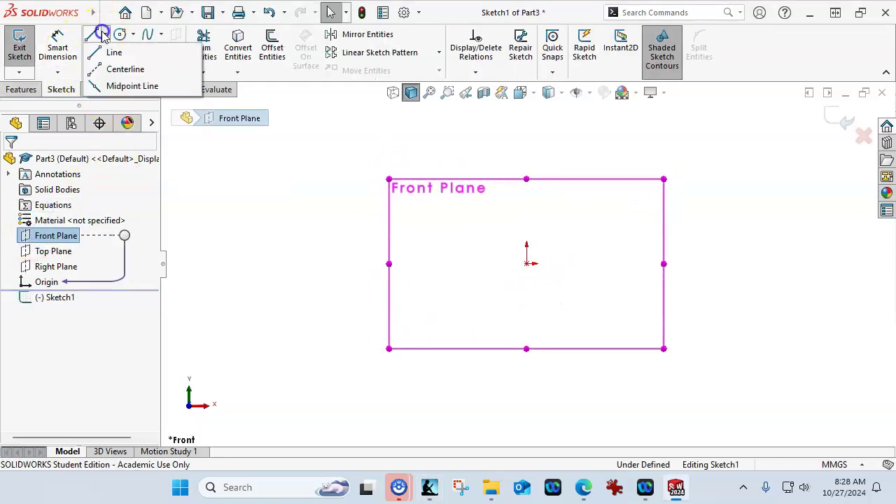
click(125, 66)
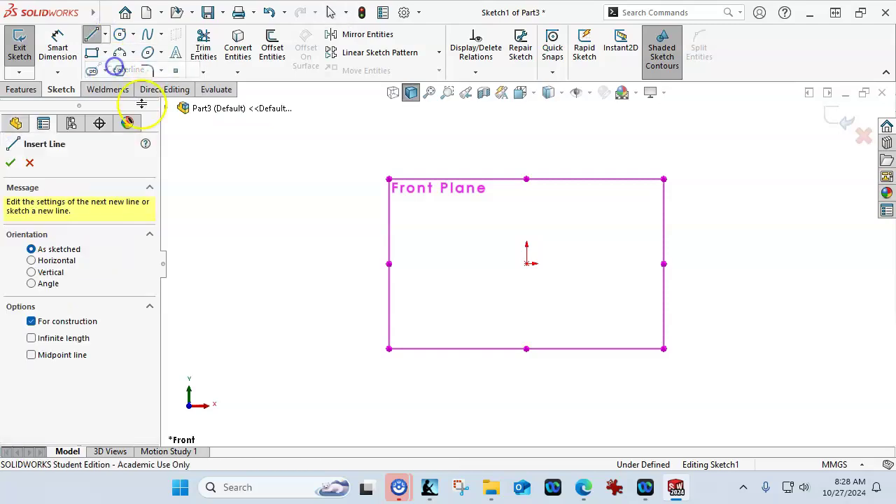
click(31, 272)
click(31, 338)
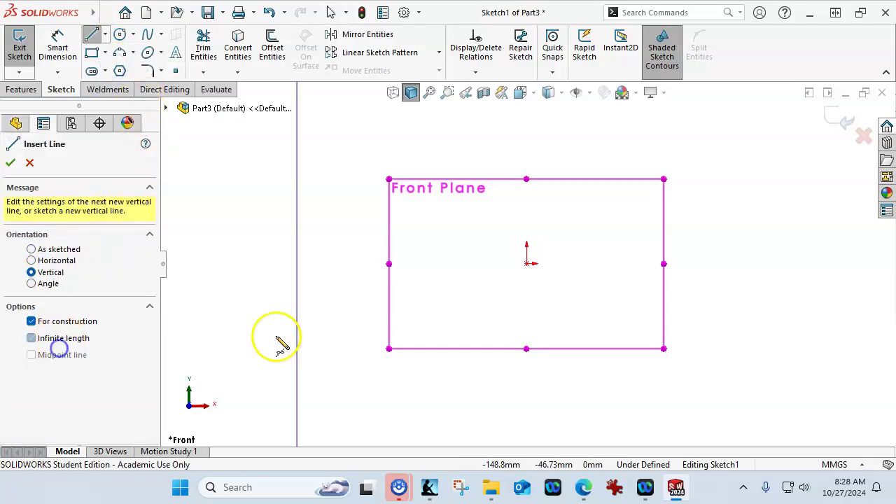
click(527, 264)
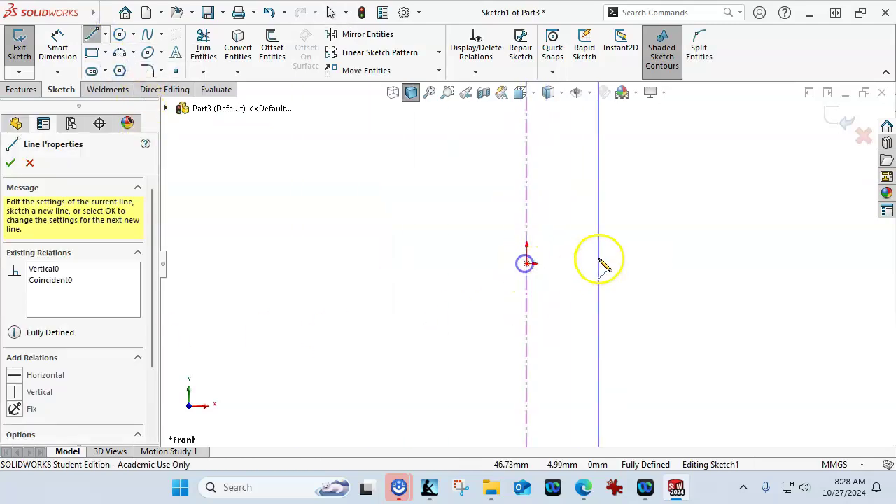
click(11, 163)
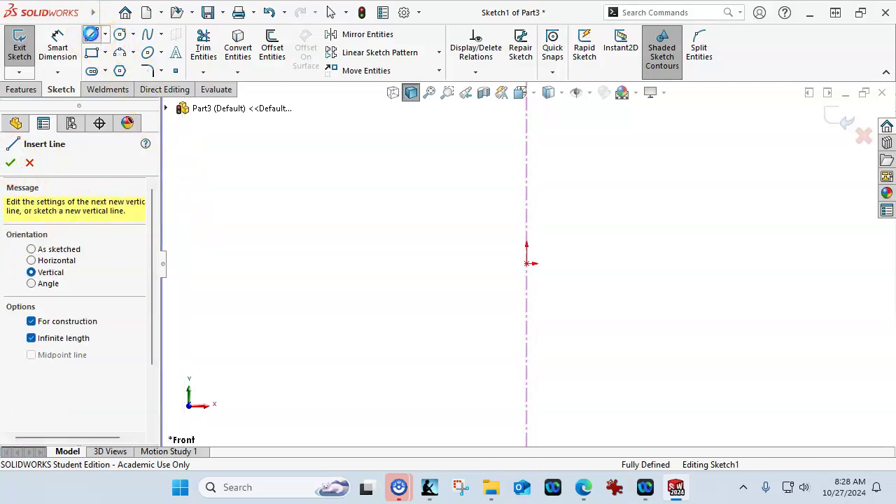
Step: Draw the profile's bottom edge, chamfer, shank edge and first groove from the origin
click(91, 34)
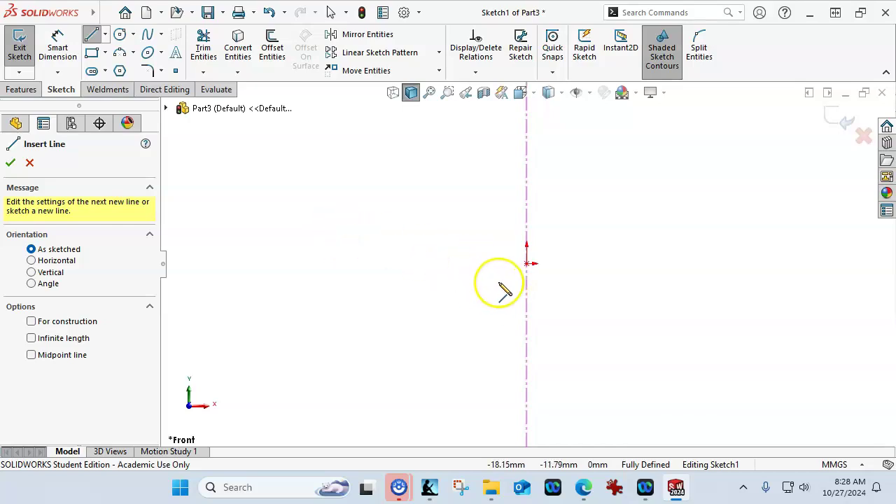
click(527, 264)
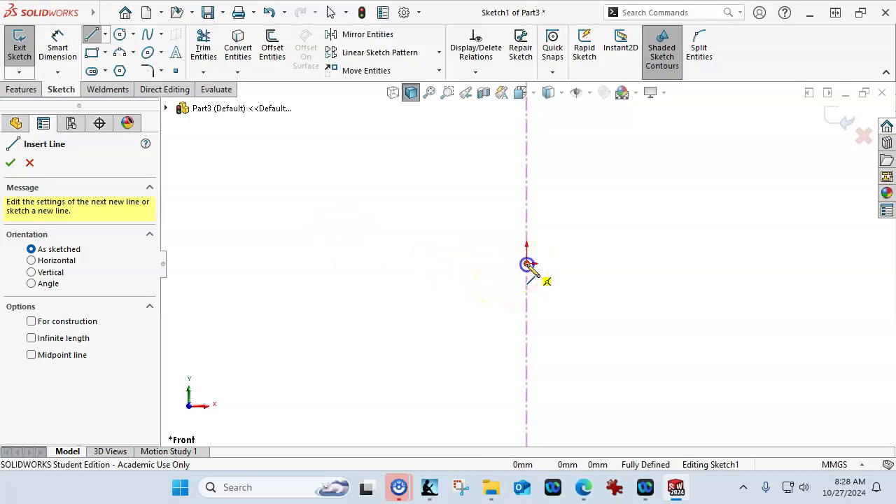
click(527, 264)
click(575, 267)
click(599, 247)
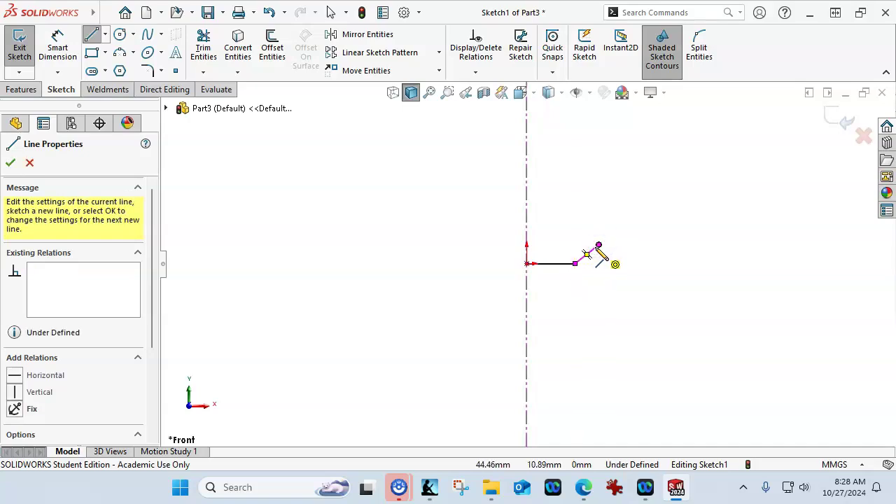
click(599, 180)
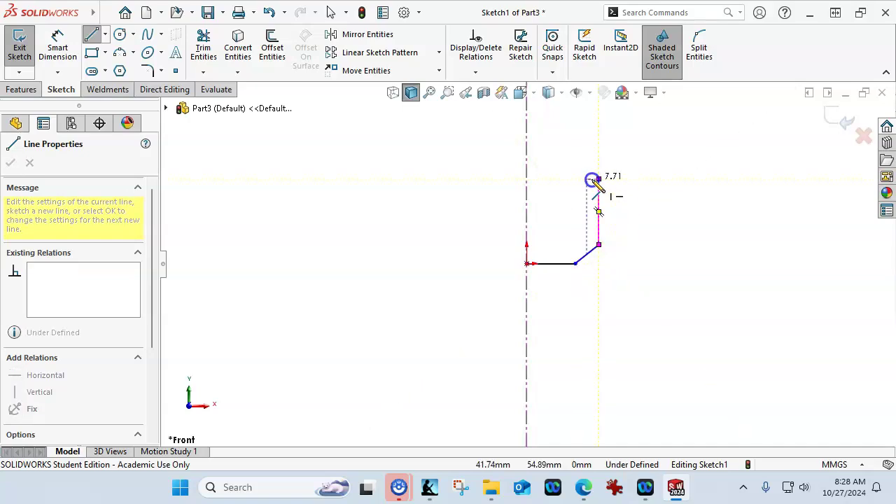
click(575, 179)
click(574, 160)
click(599, 160)
Step: Continue the profile through the second groove and the head, closing it at the origin
scroll(584, 105, up, 1)
click(576, 138)
click(560, 138)
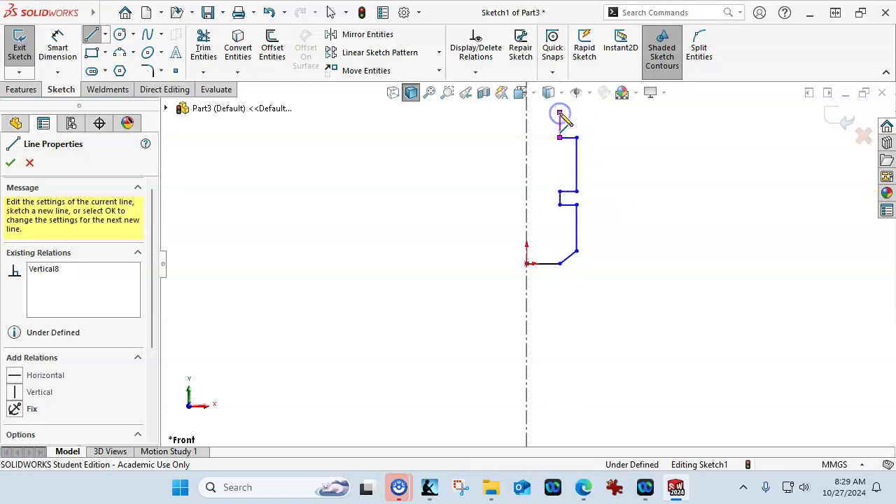
click(560, 112)
click(576, 112)
scroll(574, 150, up, 1)
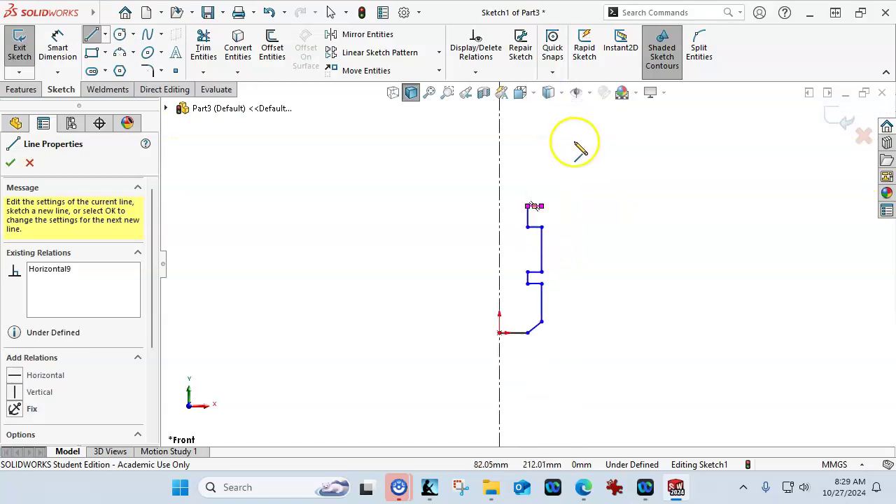
click(540, 206)
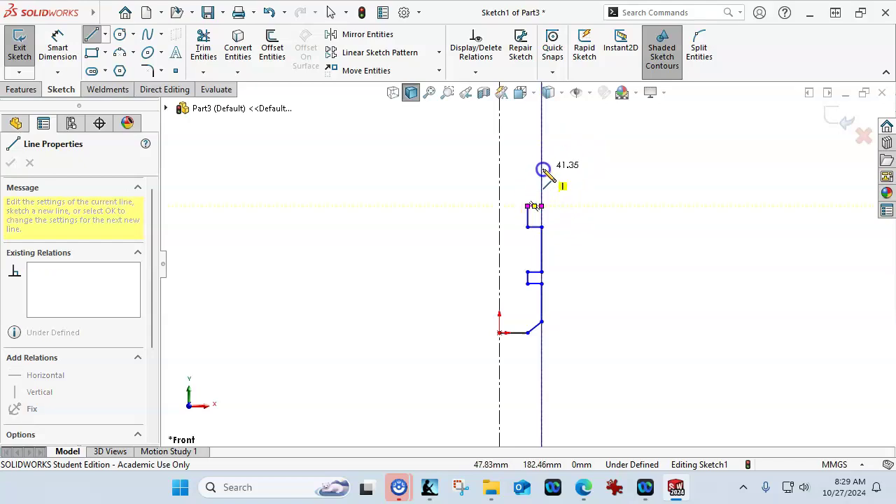
click(541, 162)
click(564, 162)
click(564, 136)
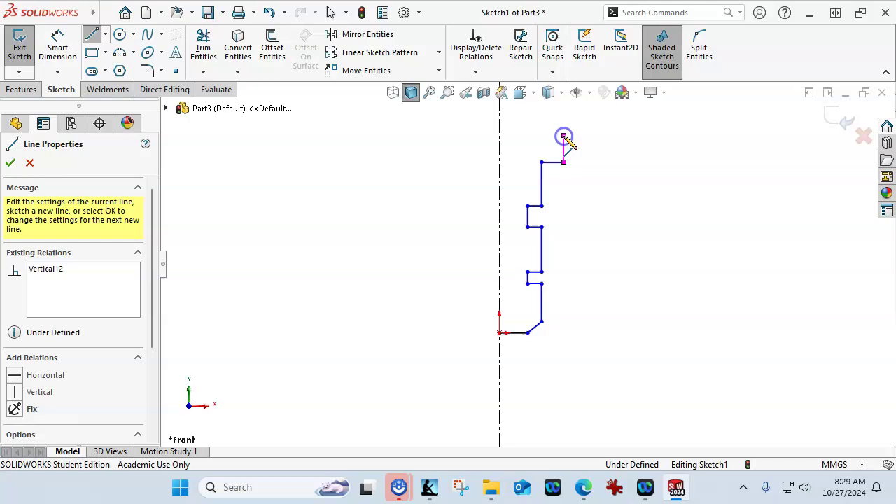
click(500, 137)
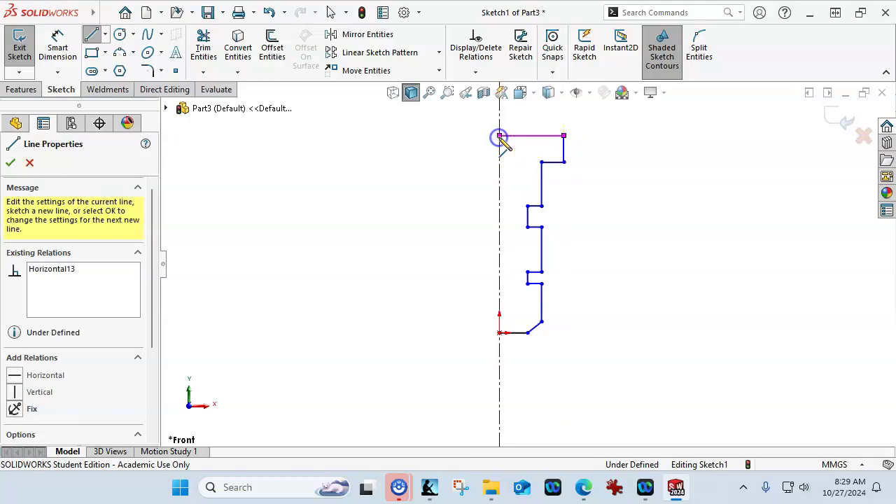
click(499, 333)
Step: End the Line tool, inspect the edges under the head, and begin Smart Dimension
right_click(627, 195)
click(650, 198)
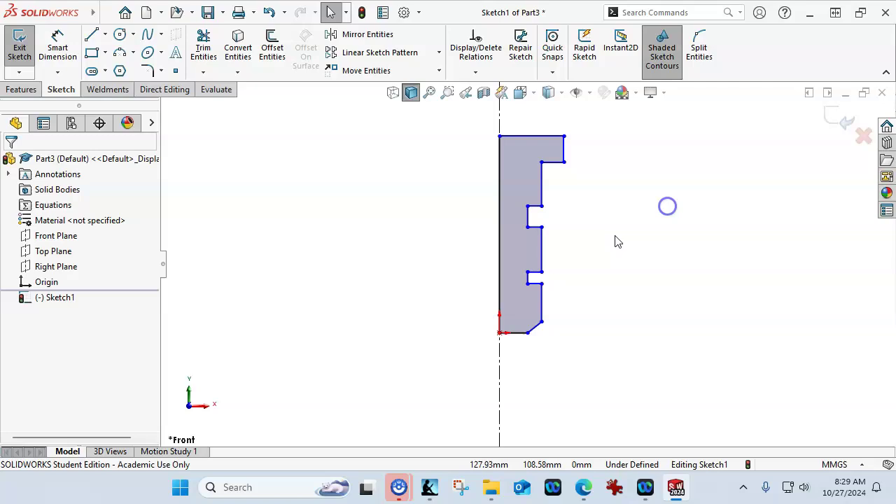
click(541, 162)
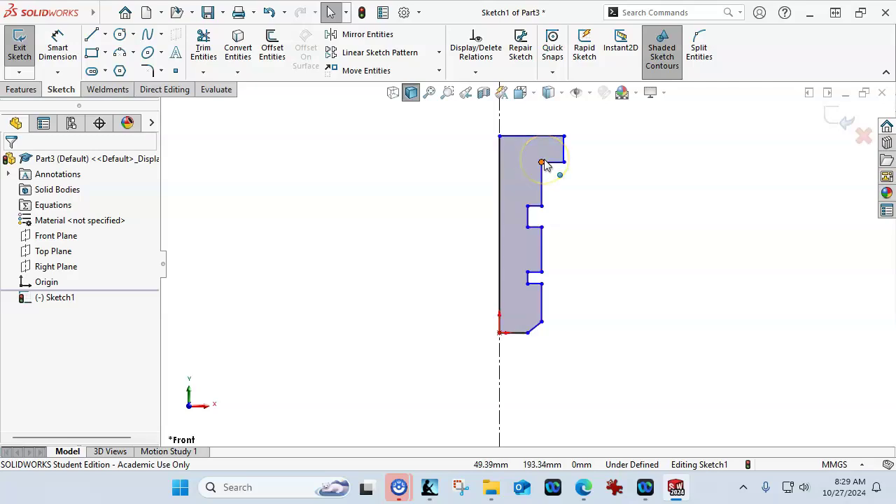
click(555, 167)
click(560, 166)
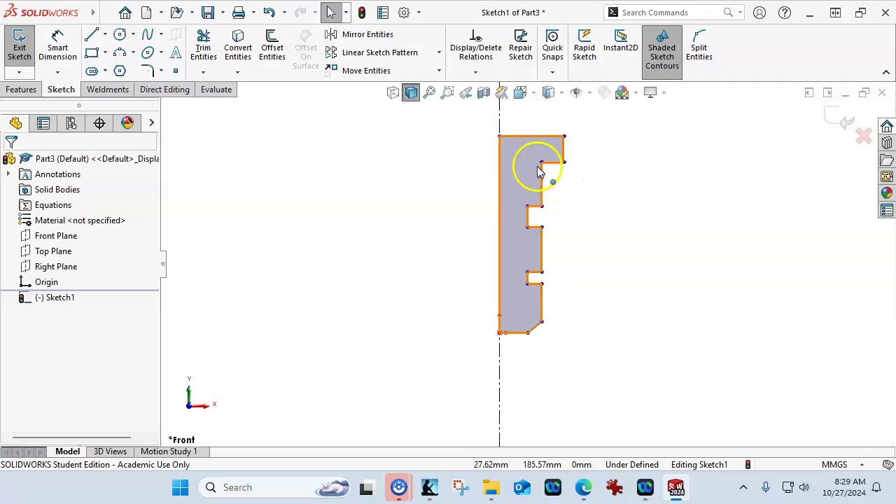
click(625, 221)
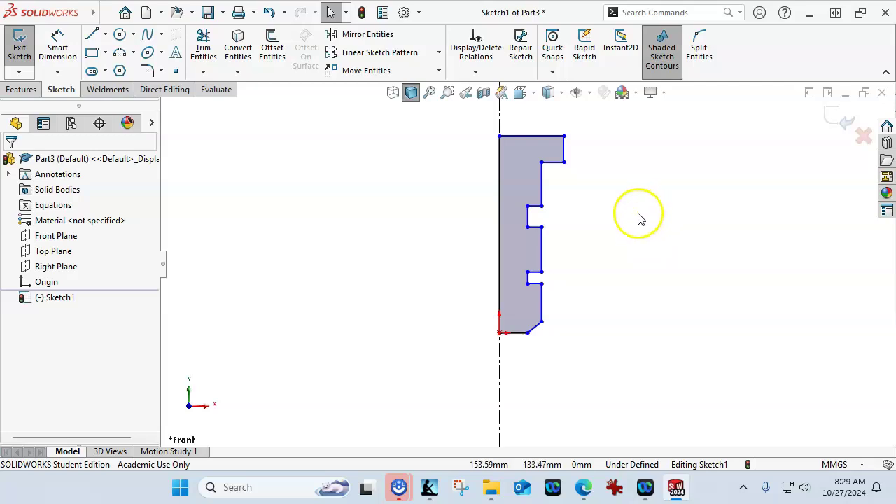
click(55, 46)
scroll(536, 386, down, 3)
Step: Dimension the lower shank as a 20 mm diameter about the centreline
click(544, 235)
click(473, 319)
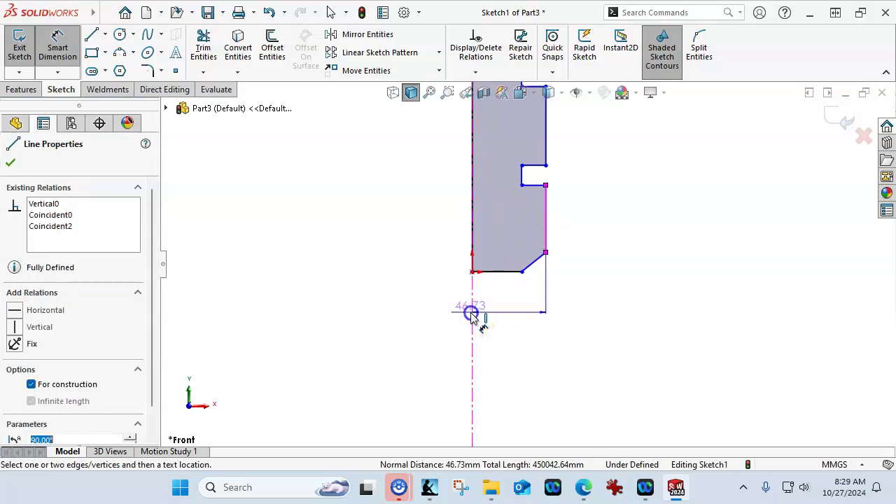
click(356, 332)
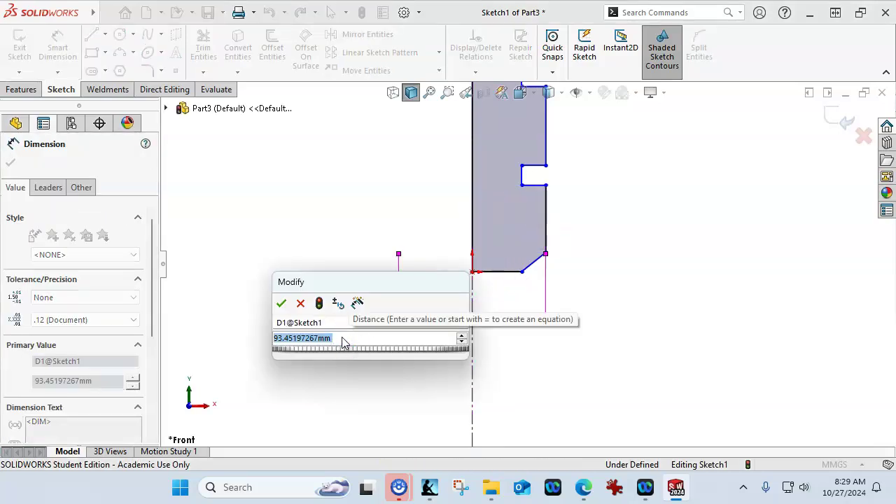
text(20)
key(Return)
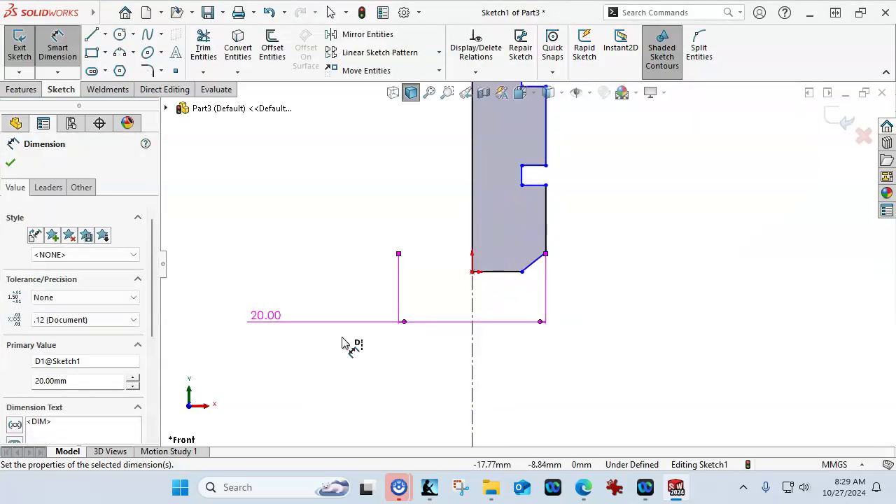
drag(410, 321, 433, 335)
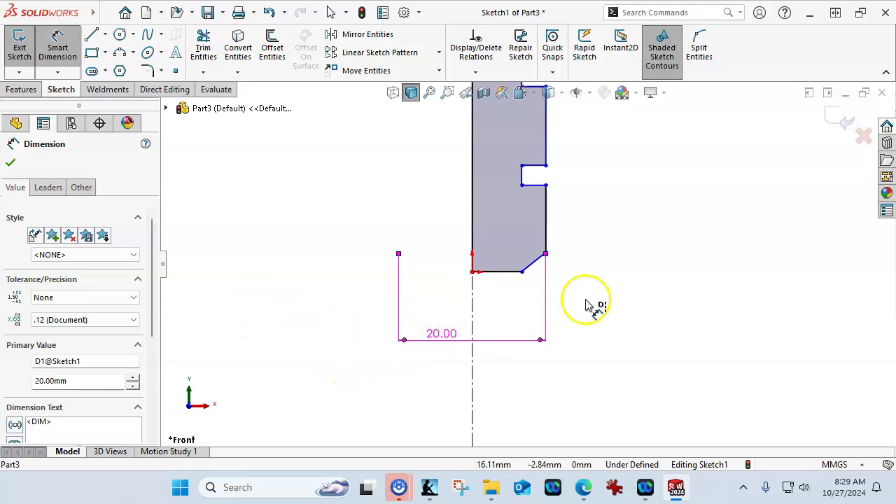
Step: Add a 45° chamfer angle dimension, reversed to -45°, placed below the chamfer
click(540, 262)
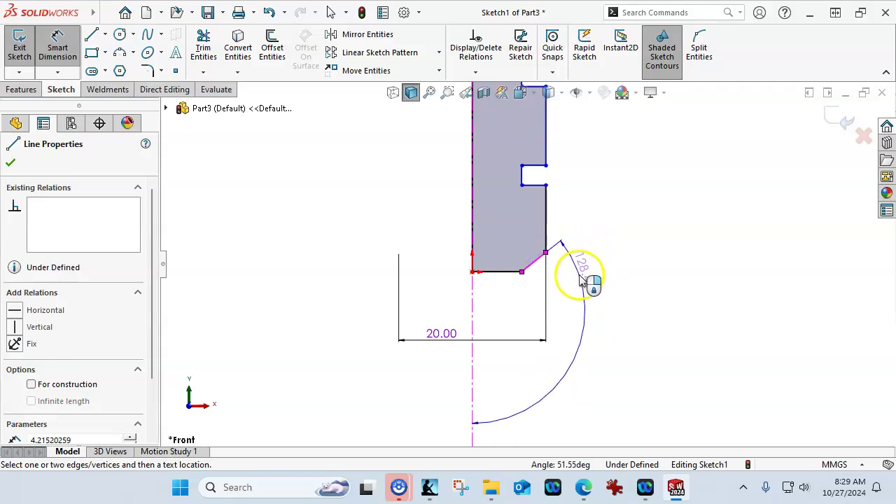
click(593, 362)
text(45)
key(Return)
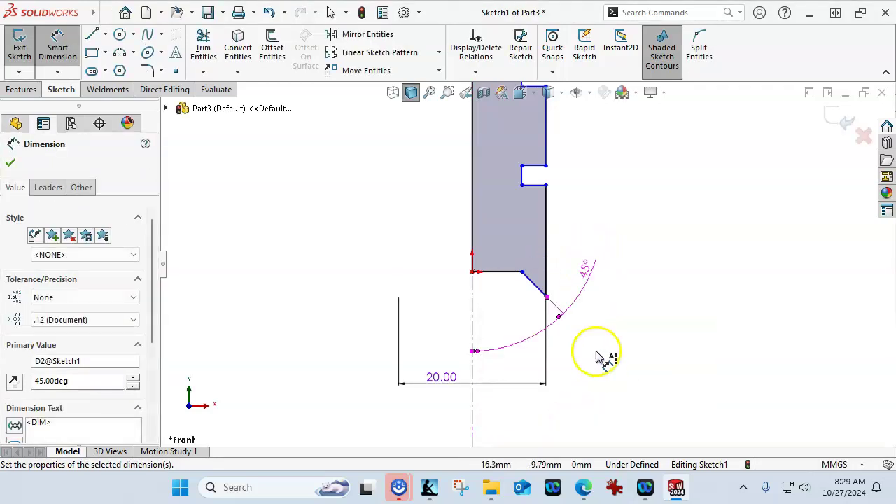
double_click(586, 274)
click(552, 253)
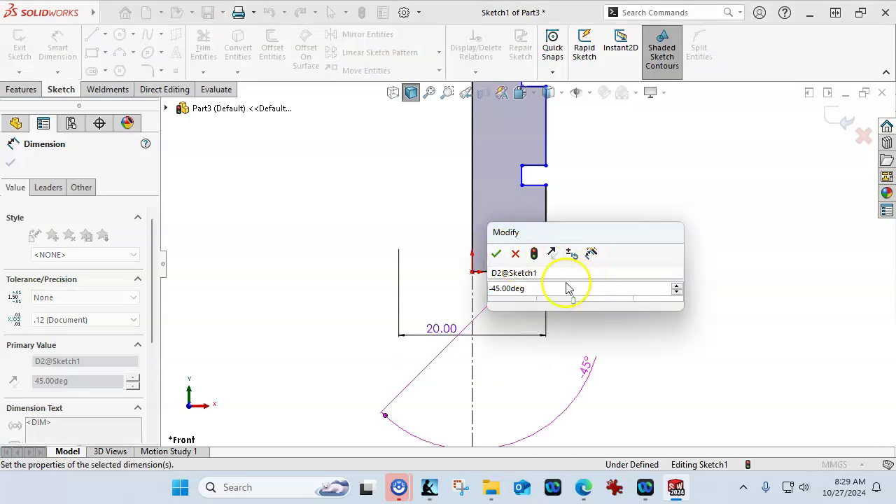
click(497, 254)
drag(586, 365, 493, 311)
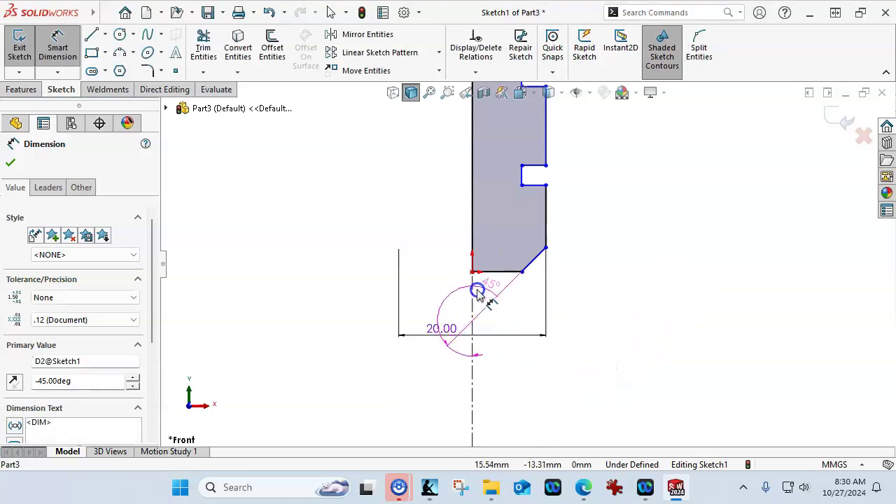
drag(417, 302, 389, 348)
click(441, 391)
click(591, 268)
Step: Set the chamfer height to 3 mm
scroll(545, 262, down, 3)
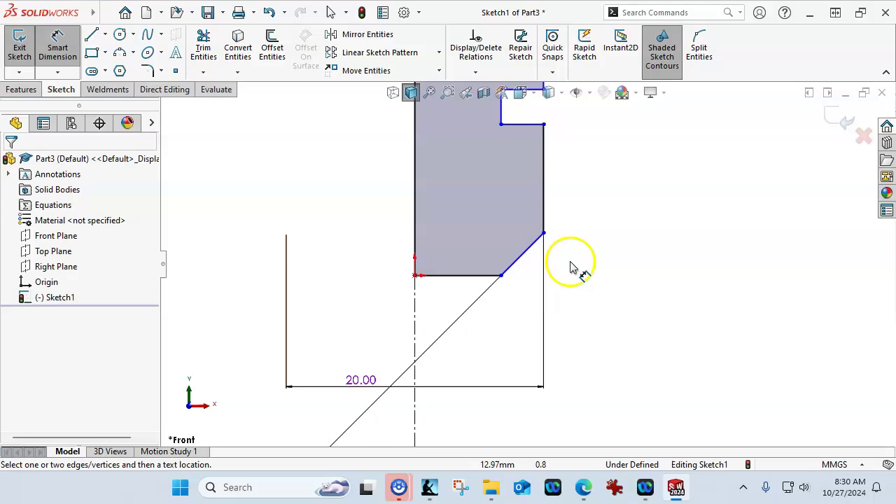
click(524, 253)
click(625, 258)
text(3.)
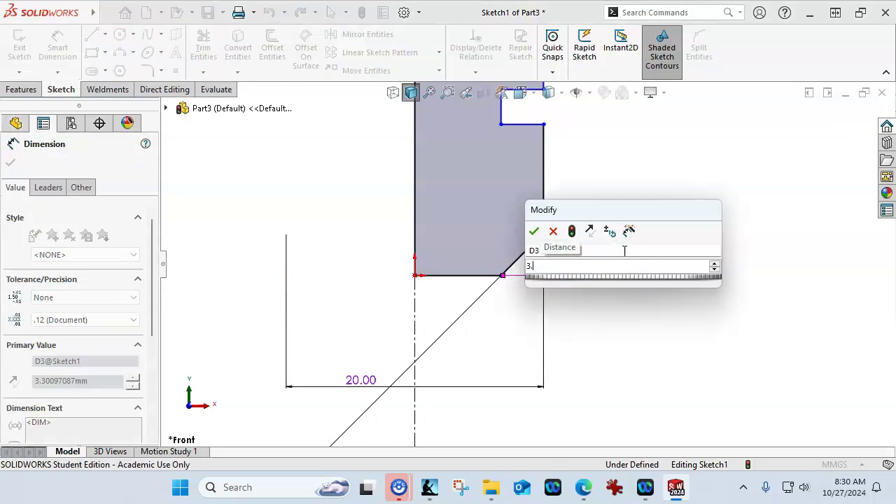
key(Return)
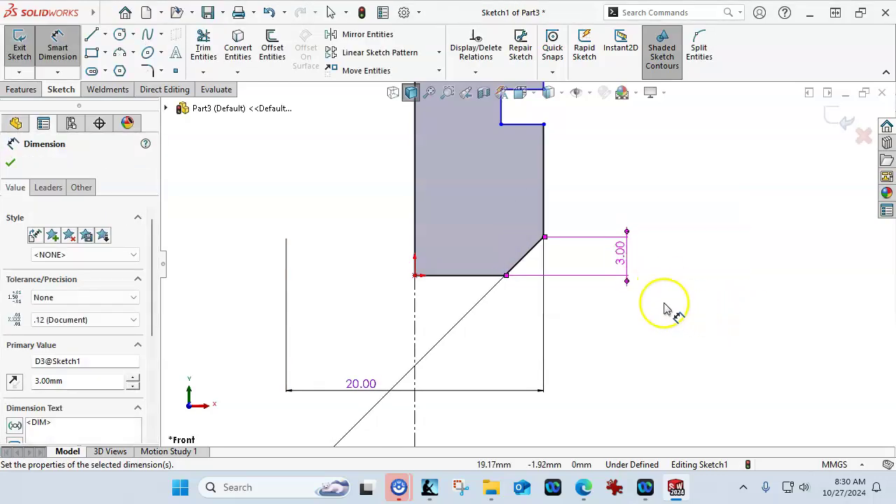
Step: Dimension 23 mm from the bottom line to the lower groove line
scroll(530, 220, up, 2)
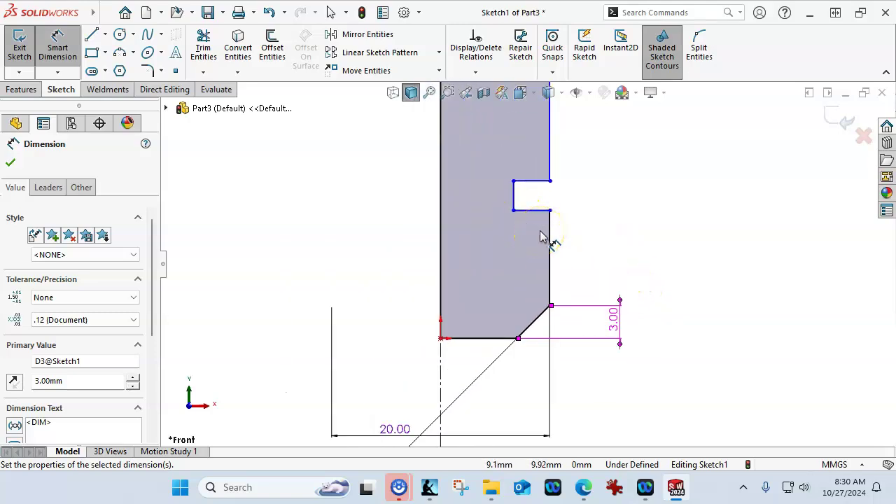
click(499, 339)
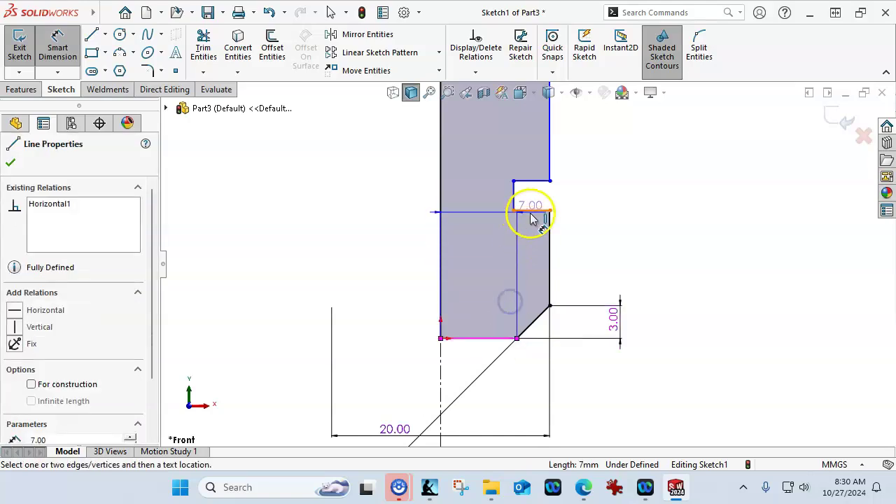
click(532, 216)
click(665, 273)
text(23)
key(Return)
scroll(660, 254, up, 4)
scroll(532, 224, down, 4)
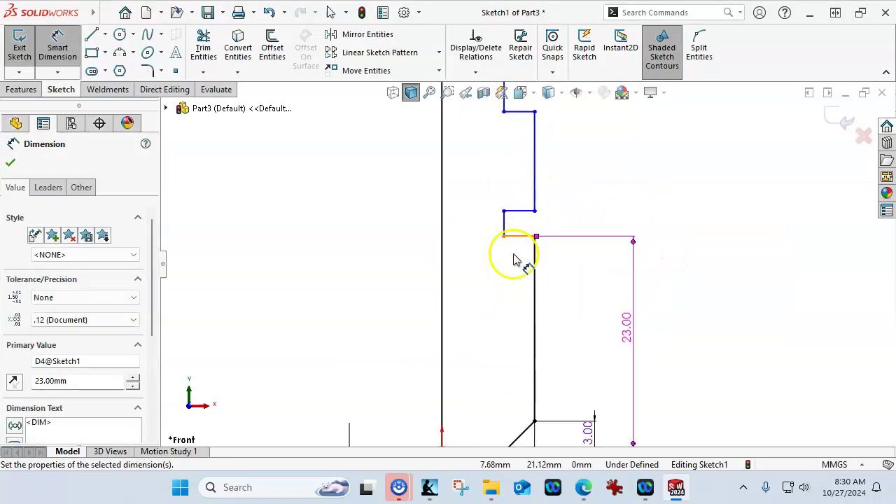
scroll(553, 224, up, 2)
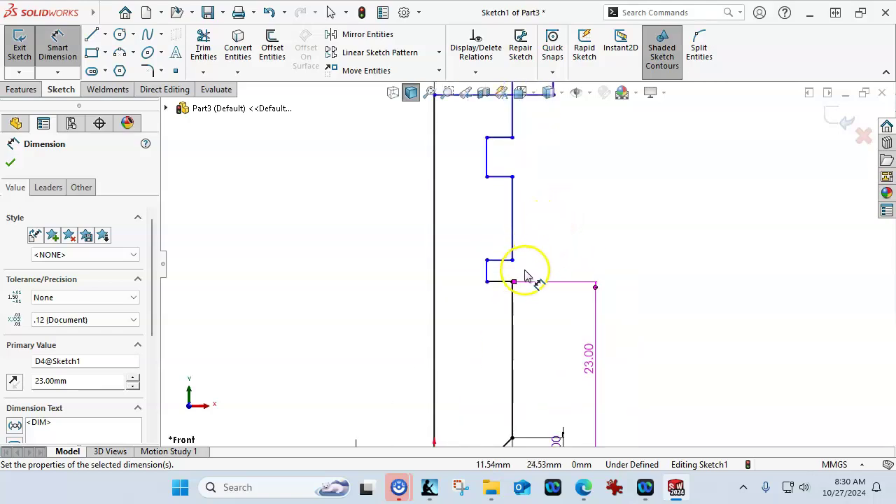
Step: Set the groove width to 5 mm
click(487, 271)
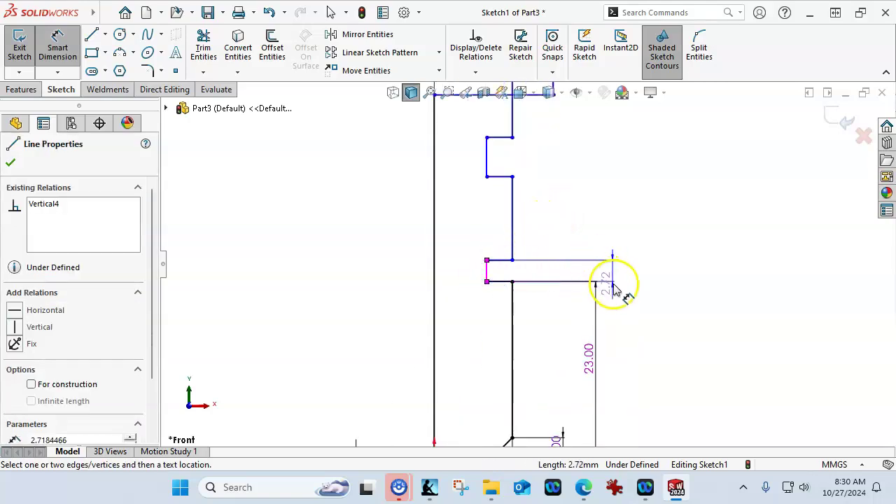
click(616, 310)
text(5)
key(Return)
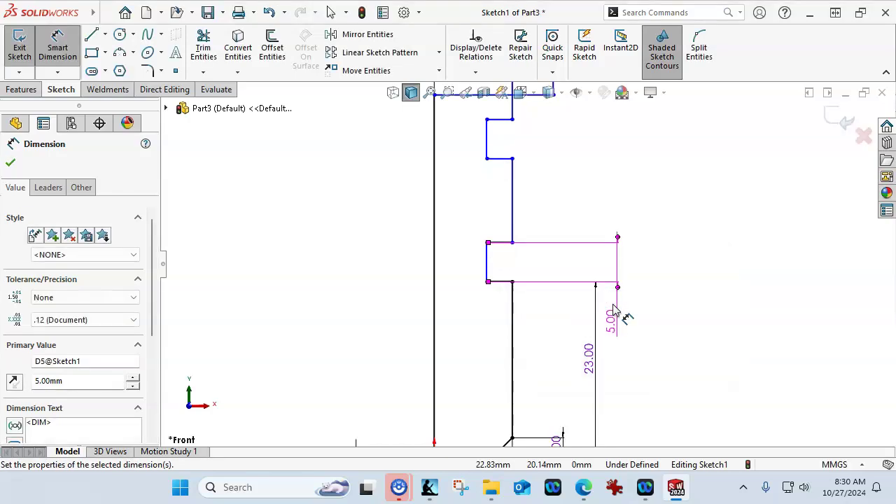
click(593, 276)
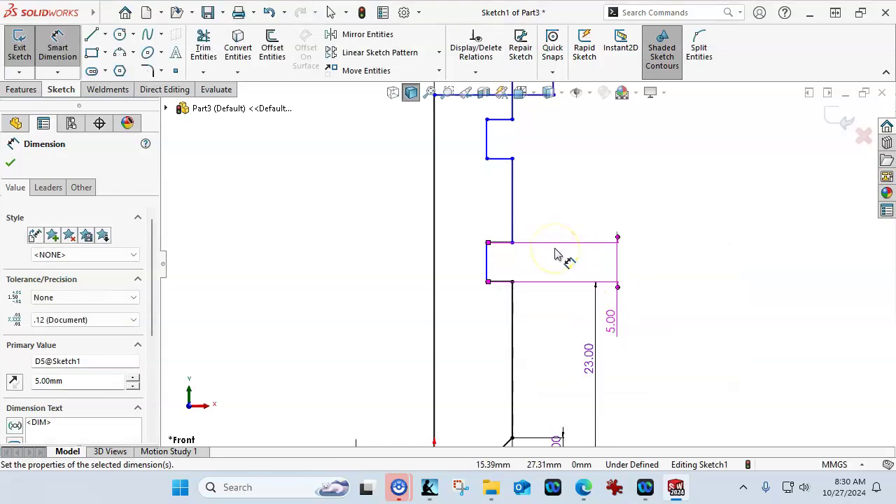
scroll(555, 253, up, 4)
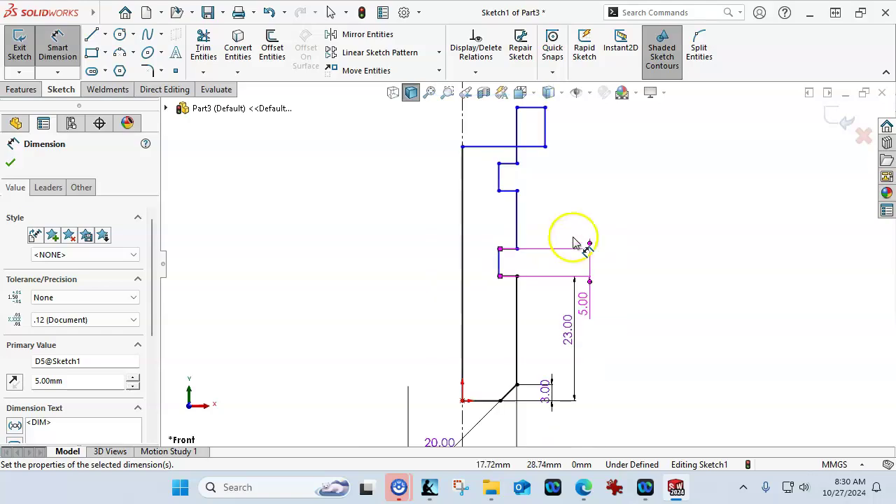
scroll(450, 179, down, 3)
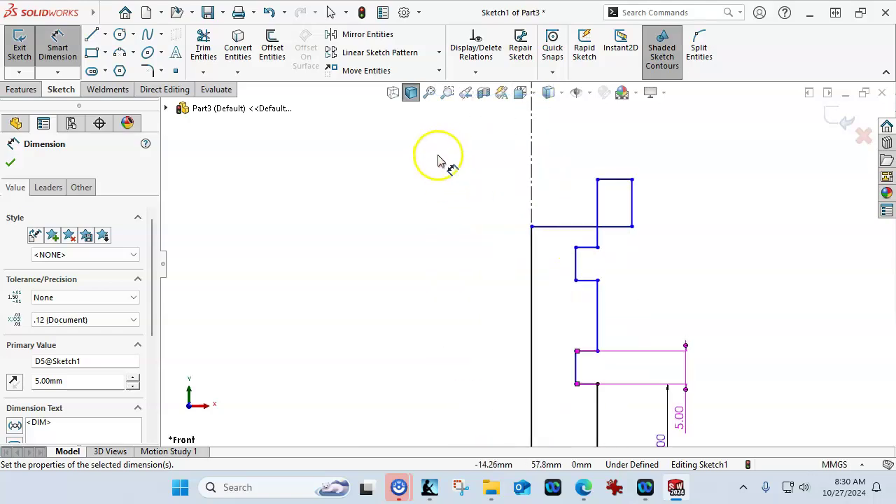
Step: Drag the open corner point up to close the profile at the top edge
right_click(682, 232)
click(674, 276)
drag(632, 226, 632, 127)
click(704, 206)
Step: Dimension the head's vertical edge at 5 mm and the top-edge distance at 25 mm
right_click(689, 198)
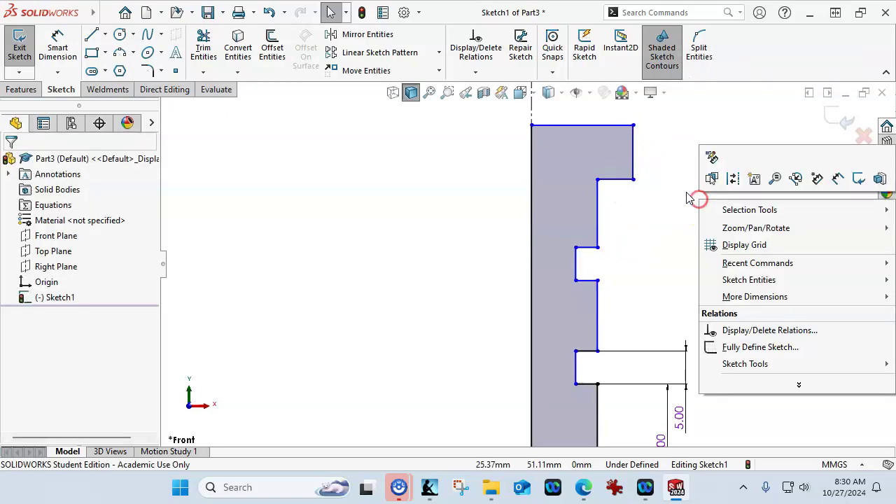
click(838, 178)
click(632, 158)
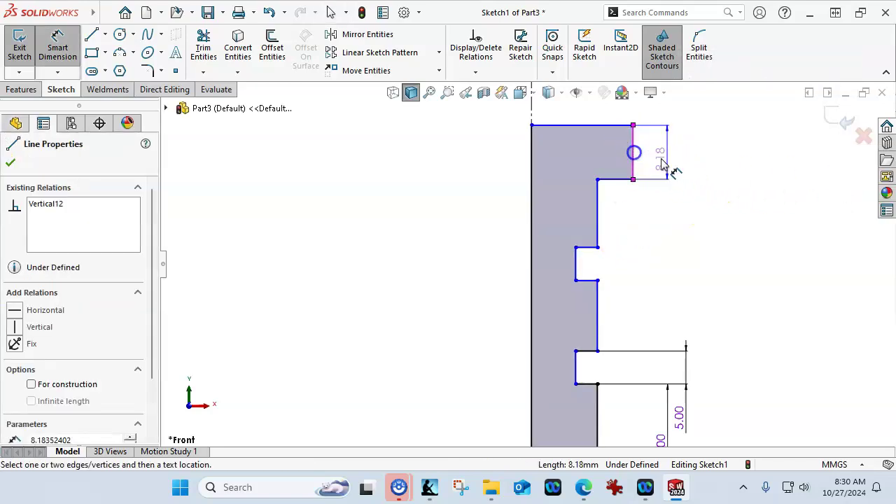
click(679, 167)
key(Return)
click(670, 166)
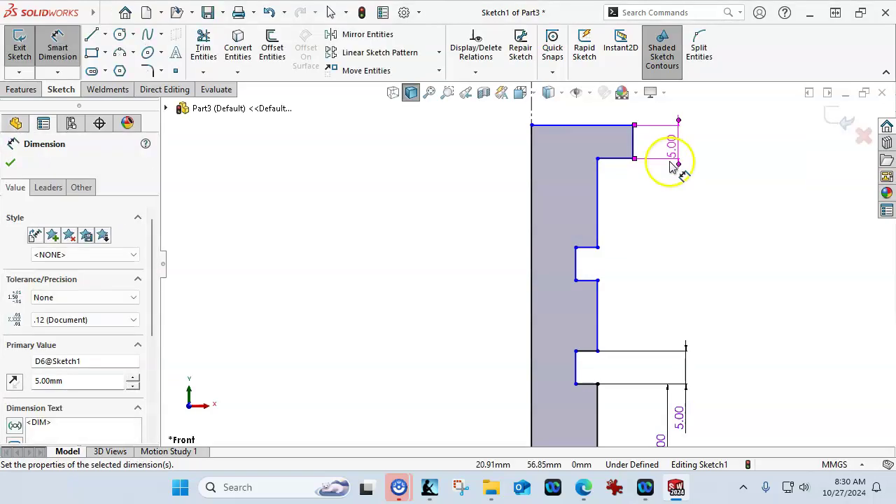
click(602, 128)
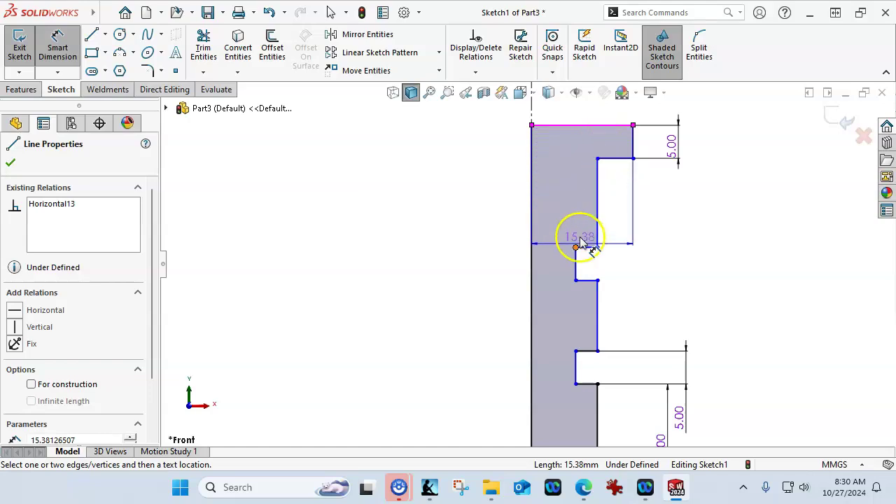
click(583, 246)
click(710, 180)
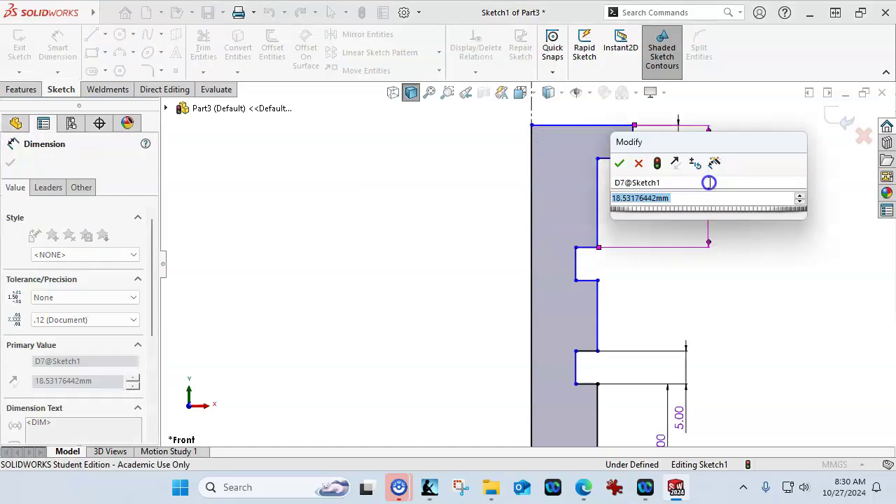
text(25)
key(Return)
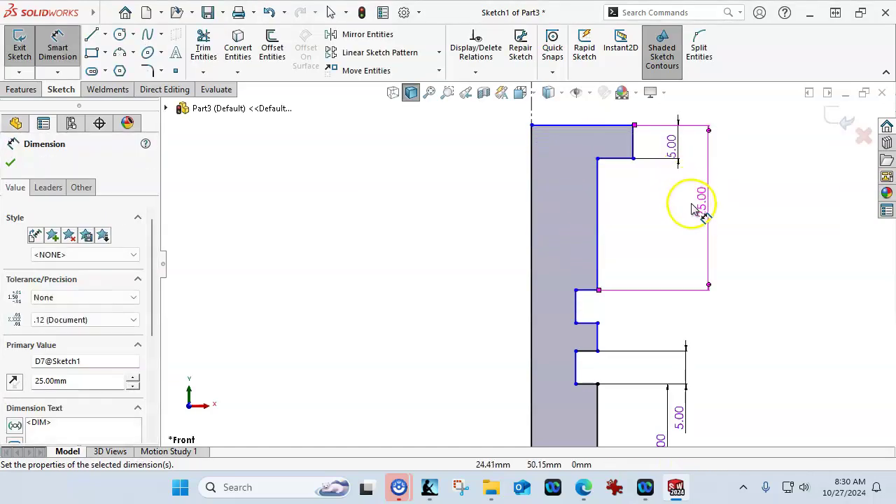
Step: Select the short inner edges of both grooves
click(576, 311)
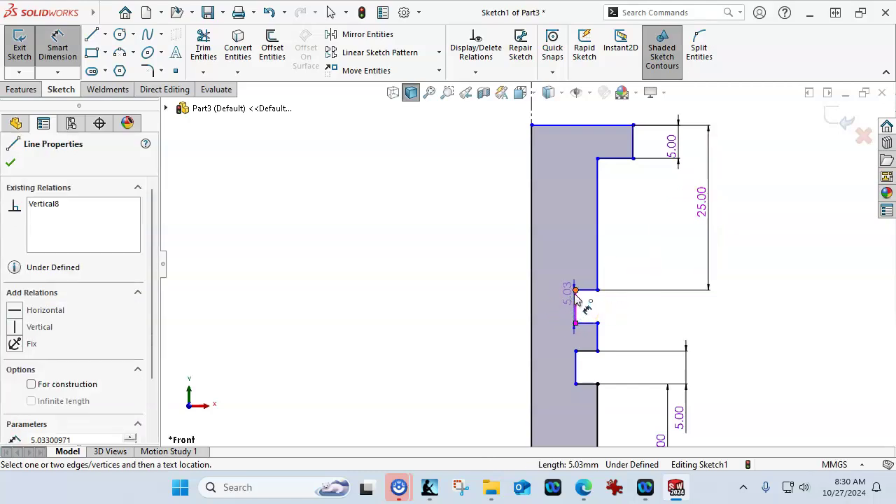
key(Escape)
key(Escape)
click(579, 313)
ctrl+click(575, 368)
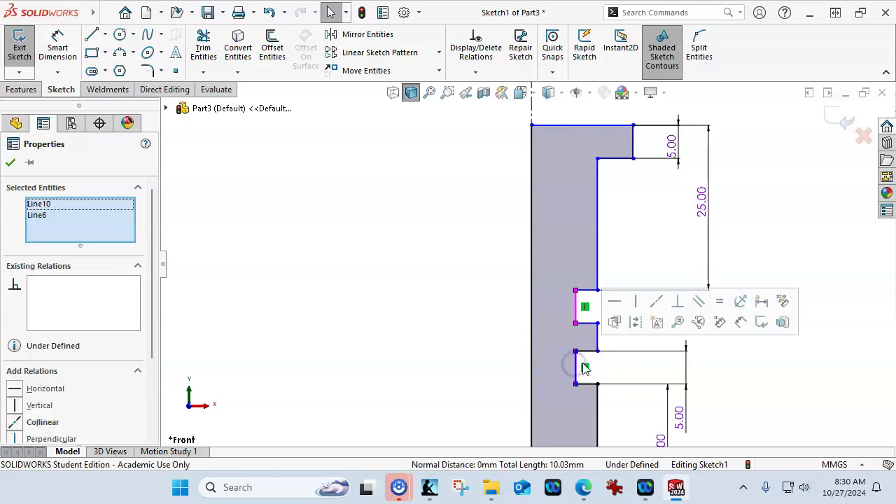
Step: Give the two groove inner edges Line10 and Line6 equal and collinear relations
click(723, 302)
click(657, 301)
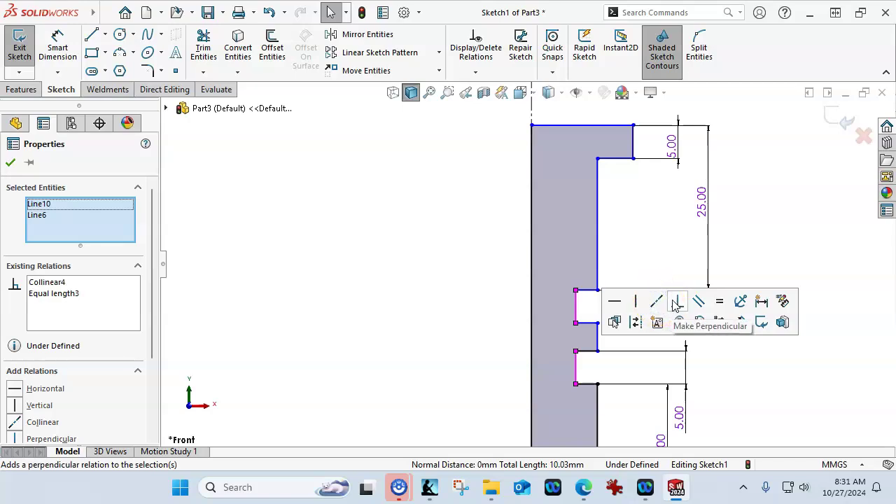
click(654, 302)
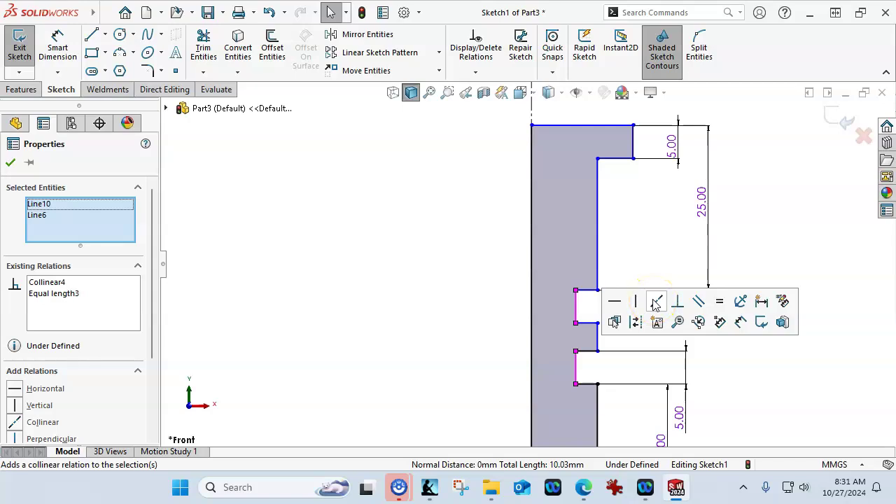
click(712, 310)
click(730, 147)
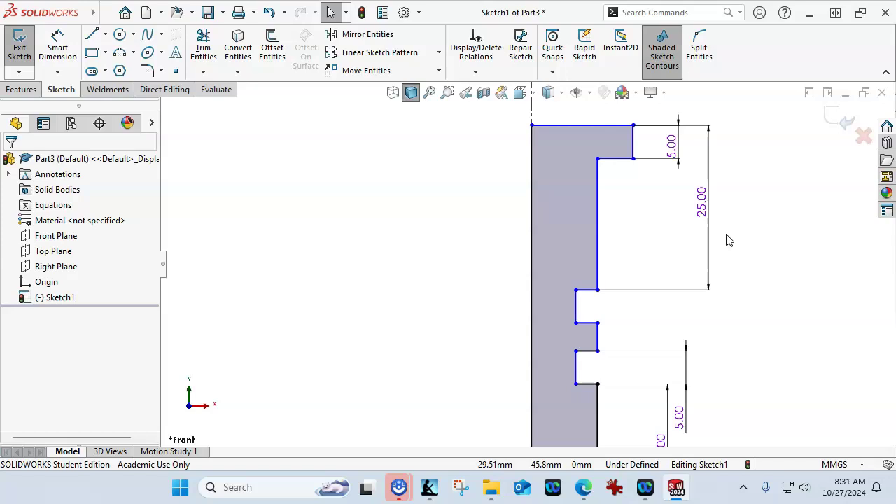
scroll(734, 270, up, 3)
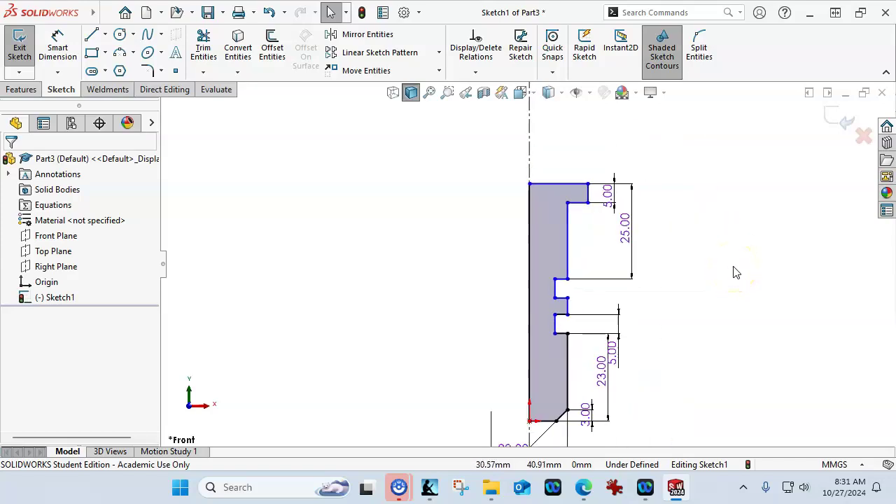
Step: Dimension the centreline's overall length to 73 mm
click(57, 43)
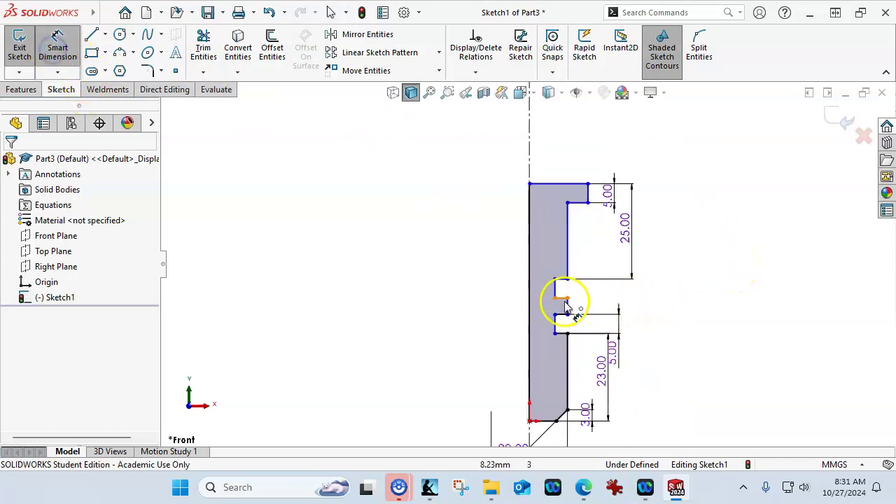
click(528, 293)
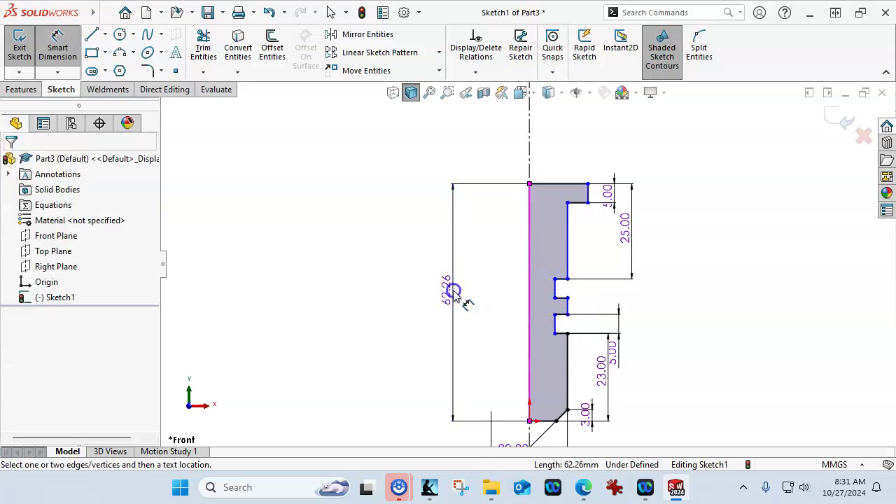
click(415, 350)
text(73)
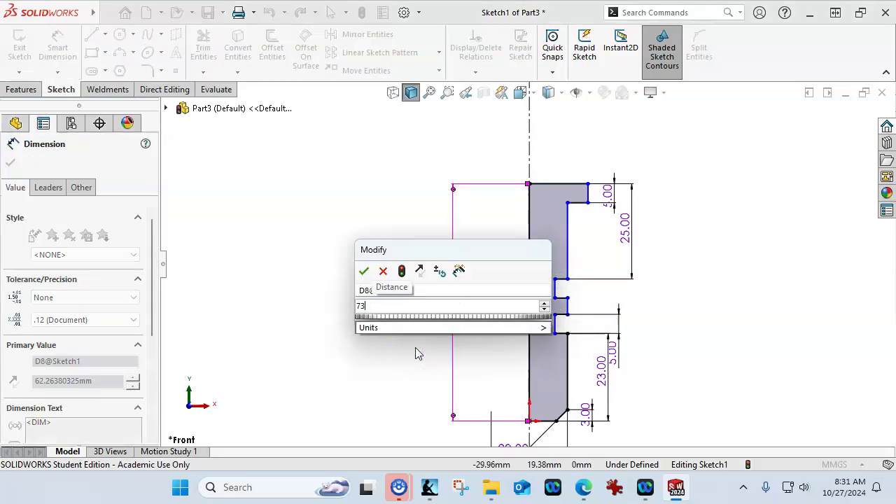
key(Return)
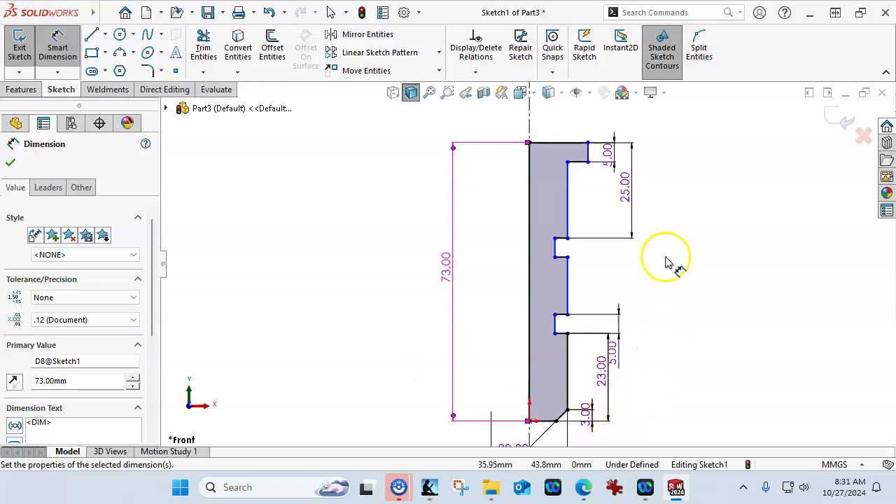
right_click(666, 260)
click(735, 300)
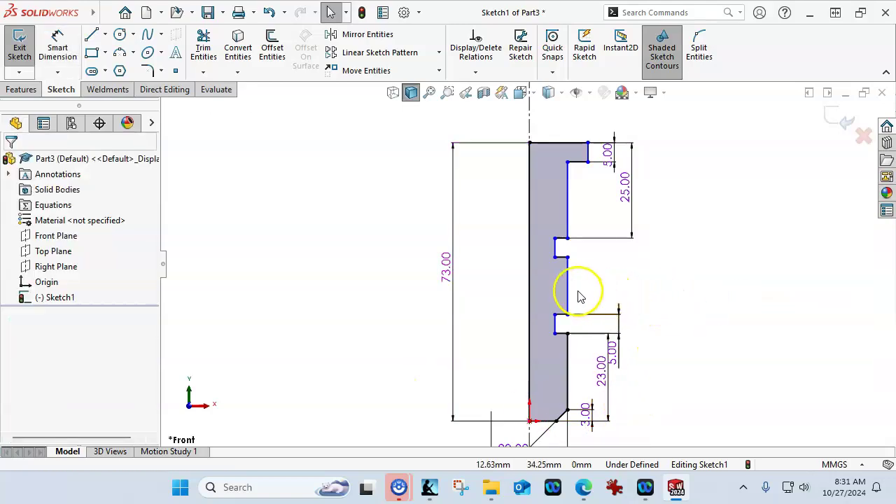
Step: Move the upper step corner toward the centreline and dimension it 15 mm from the centreline
click(568, 238)
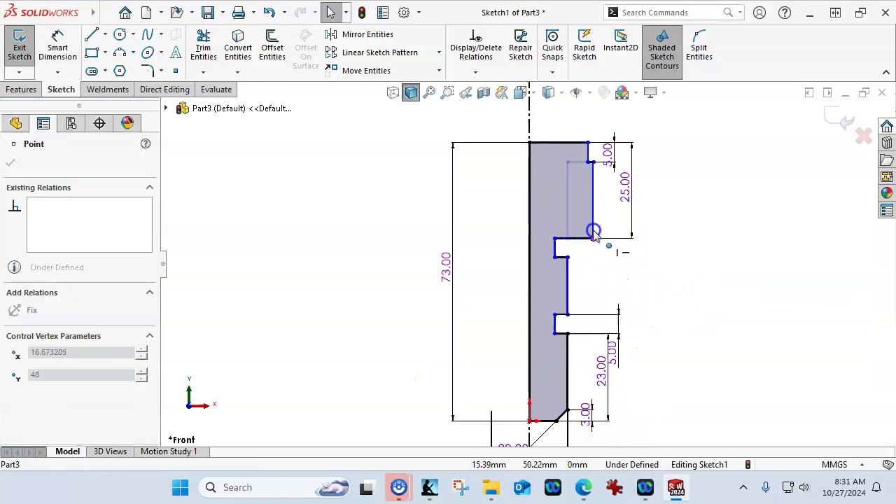
mouse_move(571, 231)
mouse_down()
mouse_move(540, 240)
mouse_move(550, 240)
mouse_up()
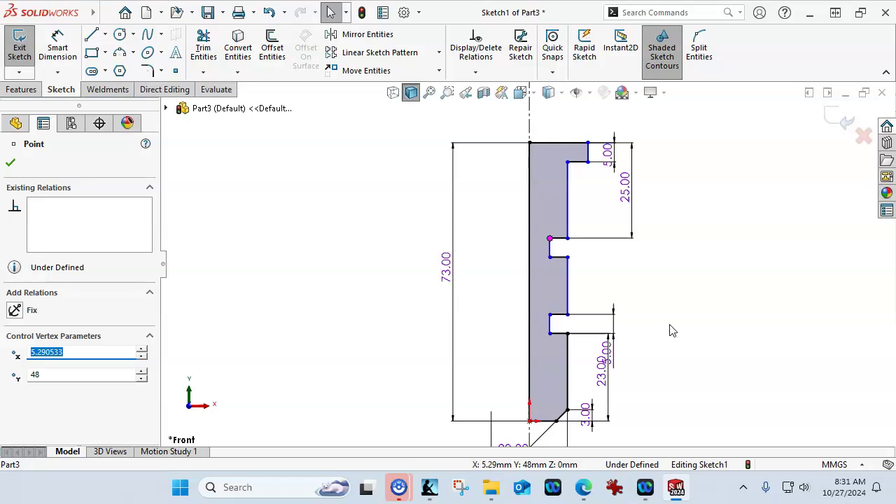
right_click(664, 284)
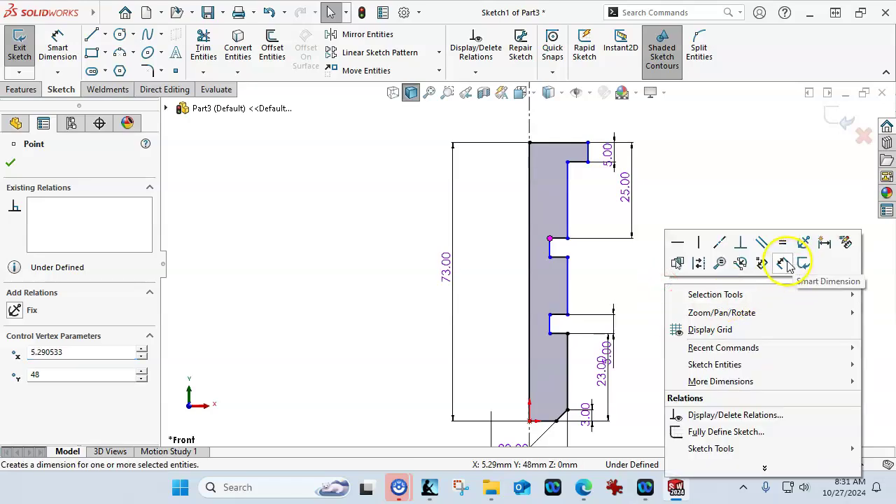
click(786, 263)
click(550, 248)
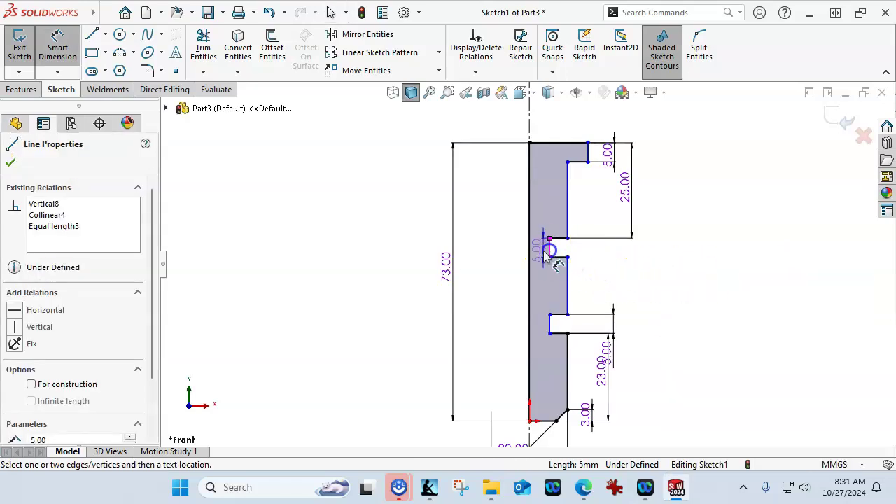
click(520, 123)
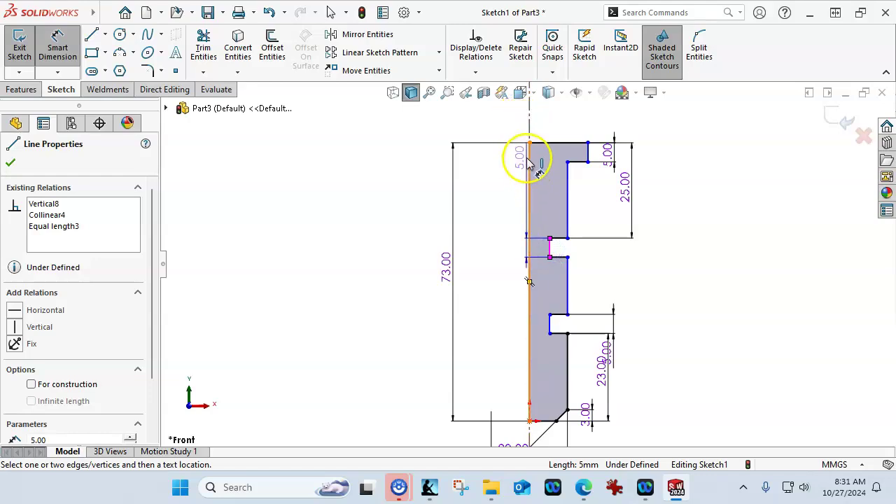
click(529, 126)
click(489, 133)
text(15)
key(Return)
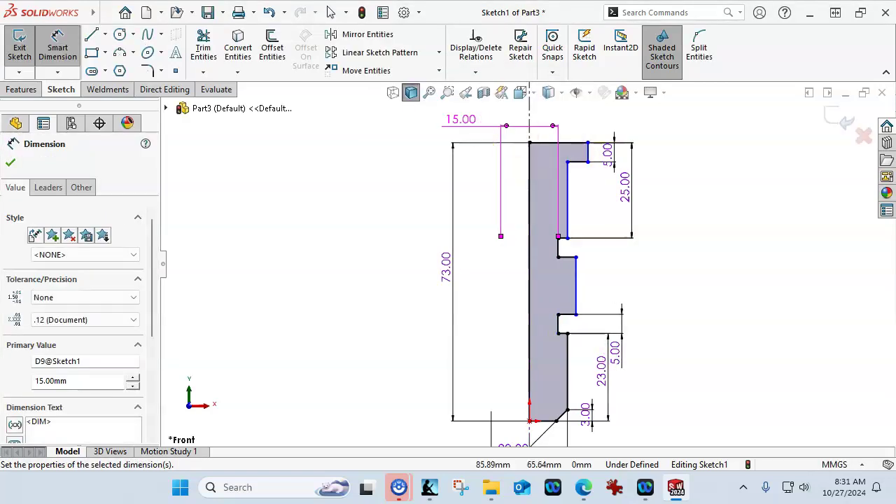
right_click(744, 142)
click(752, 184)
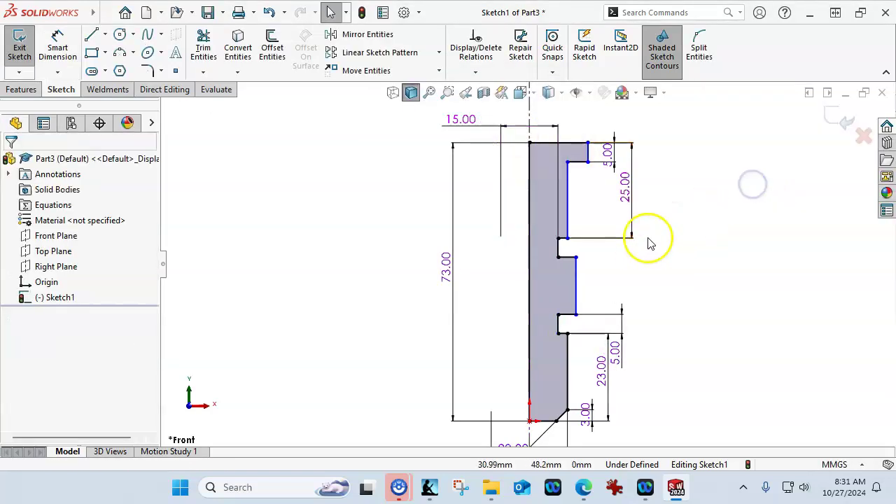
Step: Make the upper, middle and lower vertical shank edges collinear
click(568, 203)
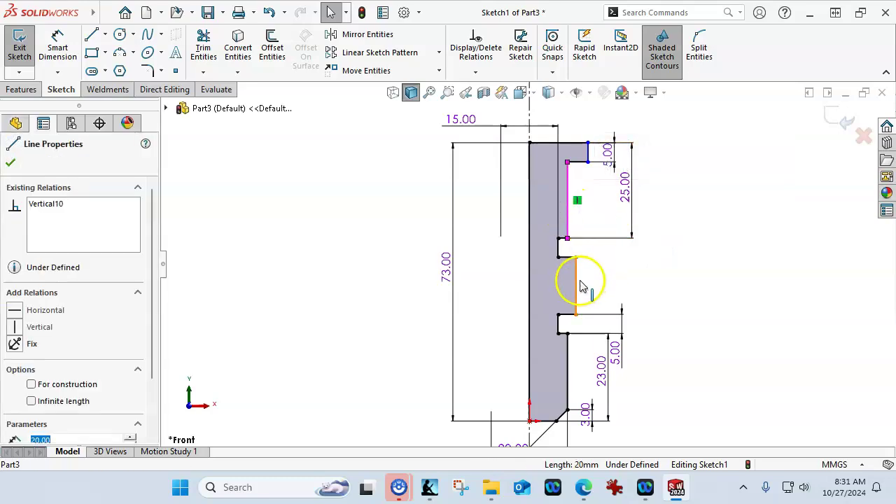
ctrl+click(577, 283)
ctrl+click(567, 358)
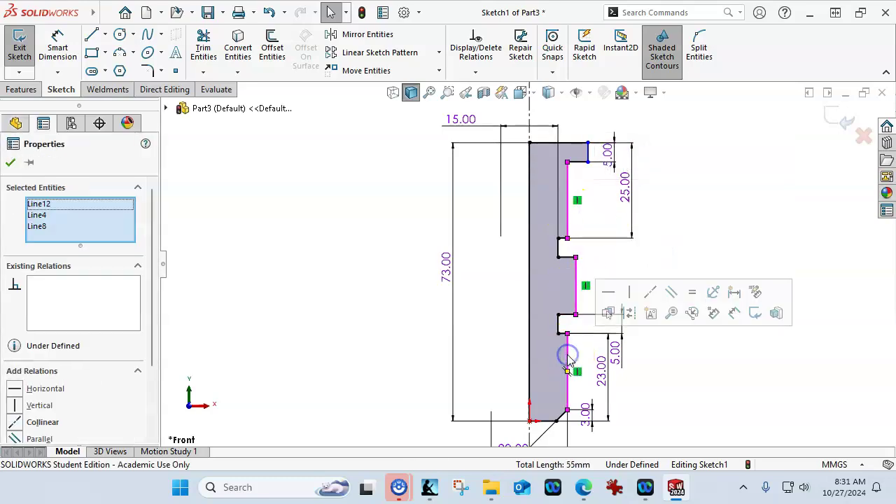
click(651, 292)
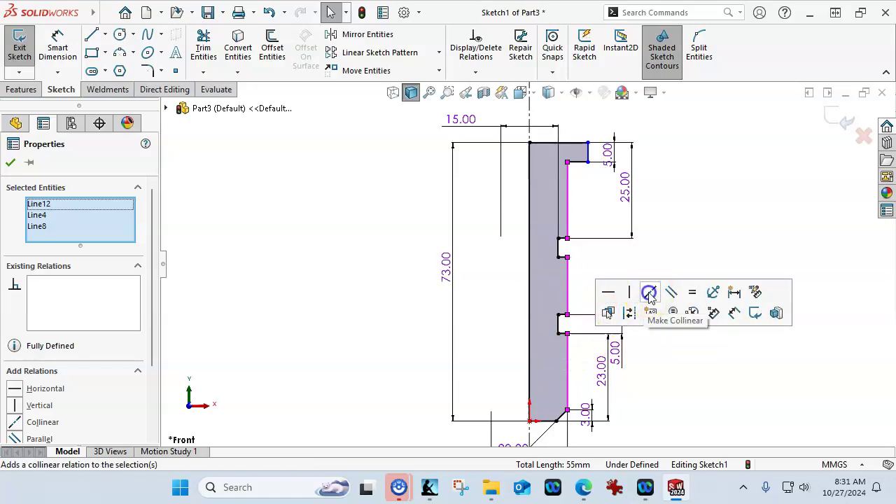
click(696, 209)
Step: Dimension the head's short vertical edge 25 mm from the centreline
scroll(559, 154, down, 2)
click(595, 278)
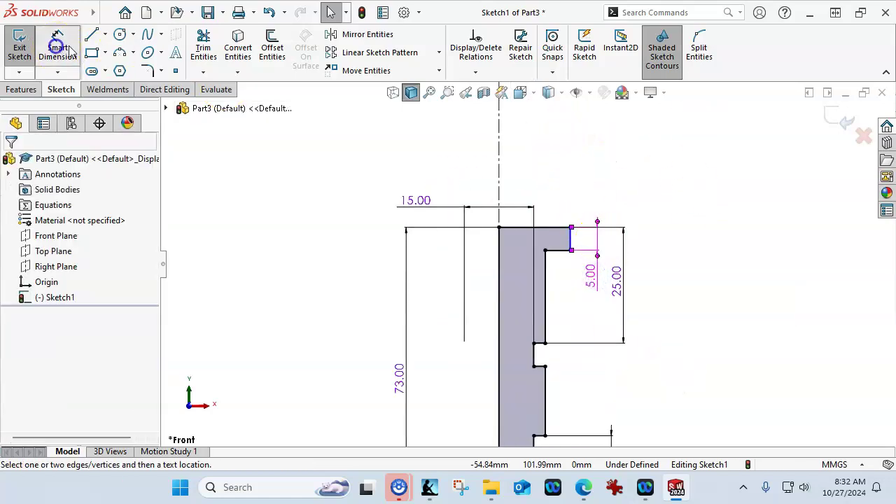
click(570, 239)
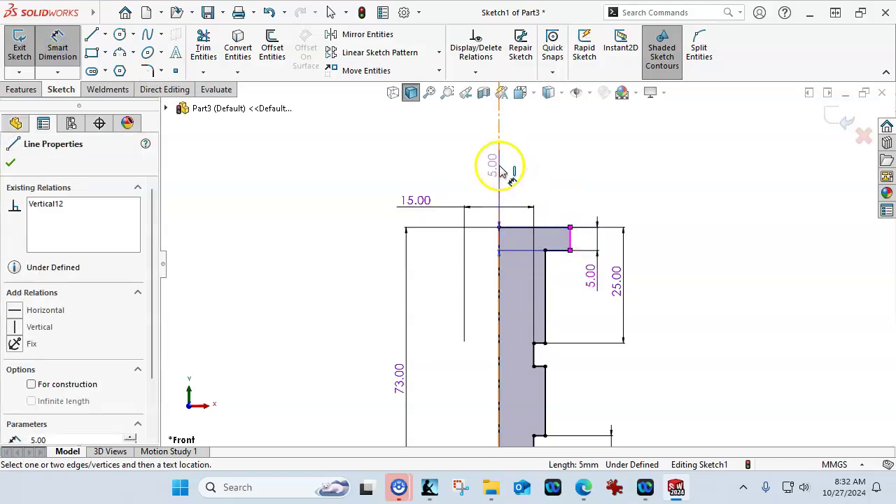
click(500, 162)
click(462, 165)
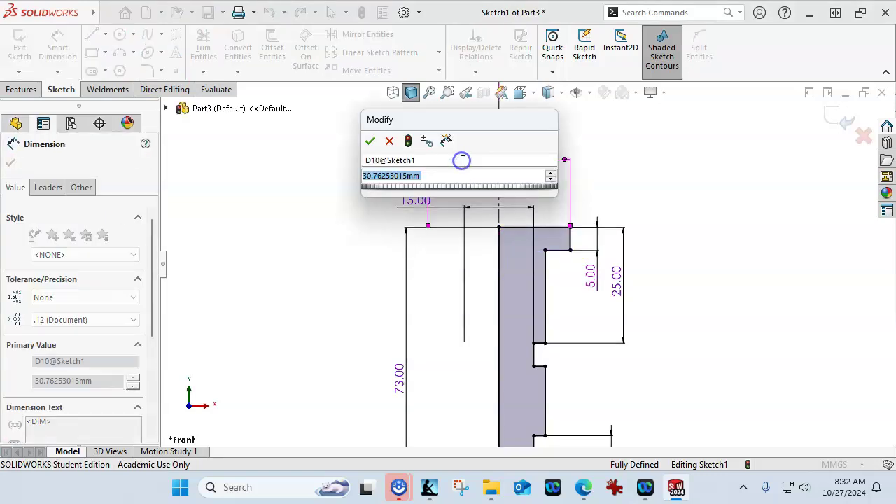
text(25)
key(Return)
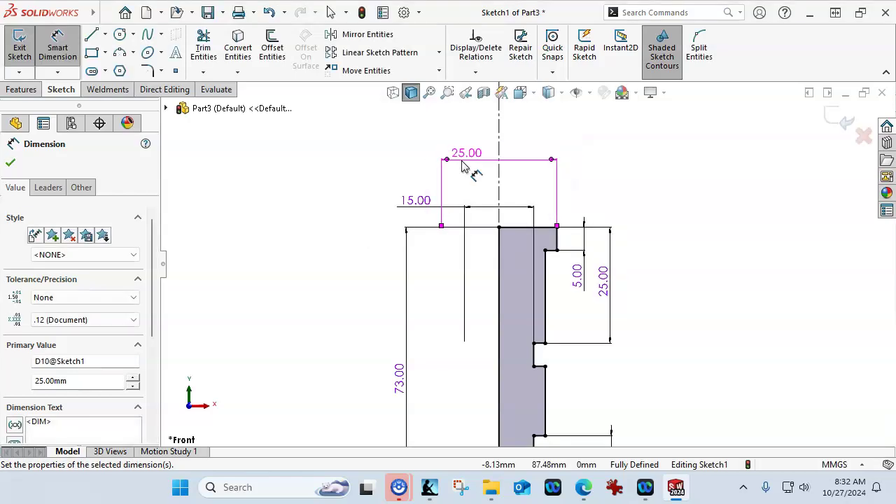
scroll(603, 312, up, 4)
right_click(600, 320)
click(643, 340)
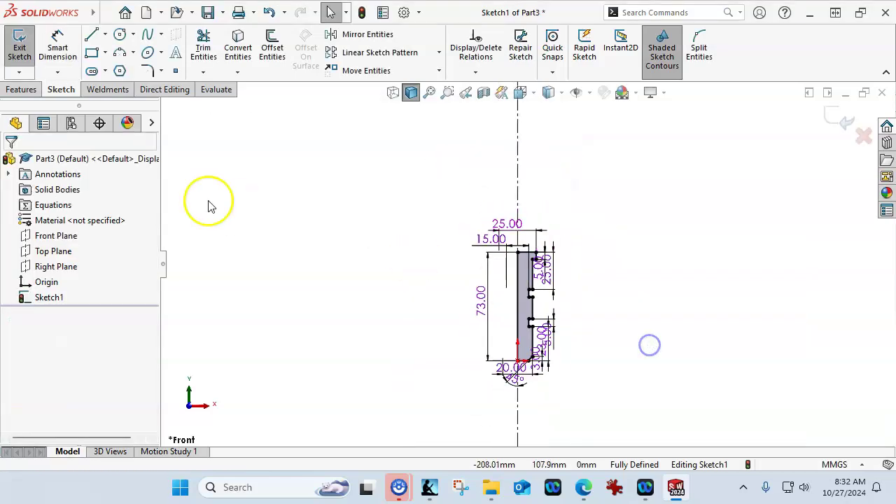
Step: Revolve Sketch1 a full 360° into Revolve1, then select the bolt's bottom circular edge
click(22, 90)
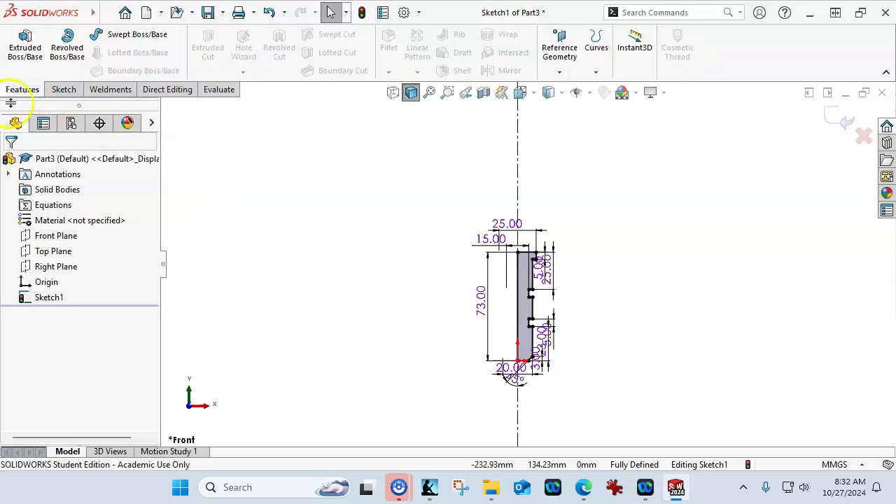
click(66, 44)
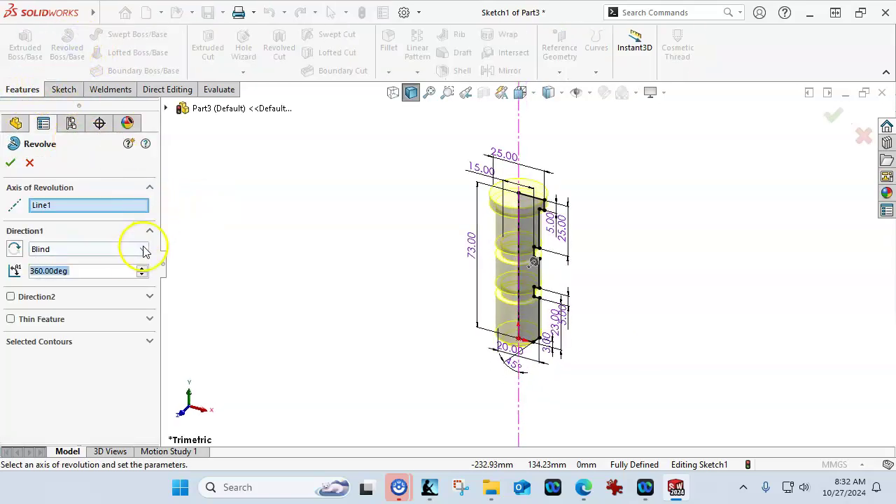
click(9, 164)
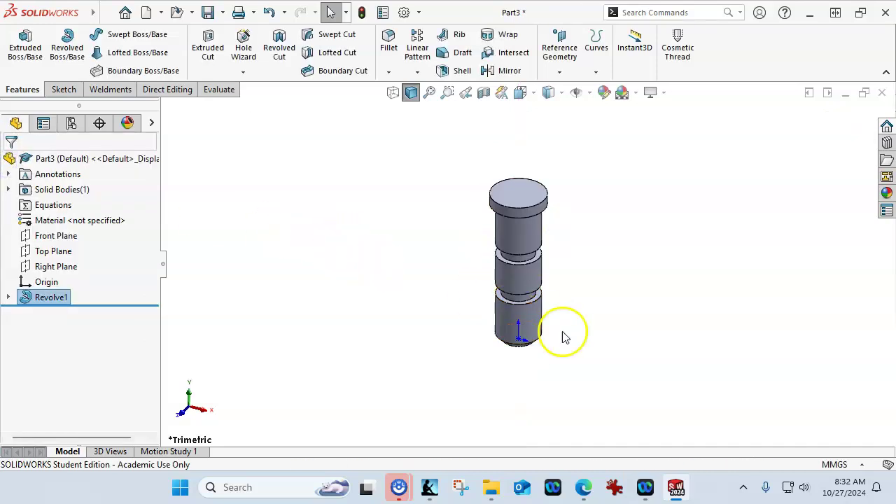
middle_drag(581, 329, 590, 156)
middle_drag(514, 289, 494, 299)
click(508, 329)
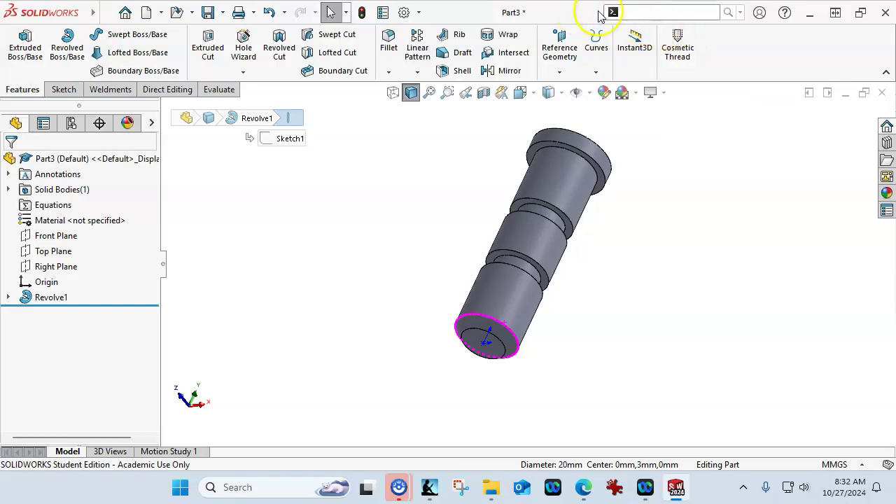
Step: Search the commands for 'cos', reselect the bottom circular edge and bring up the menu bar
click(739, 15)
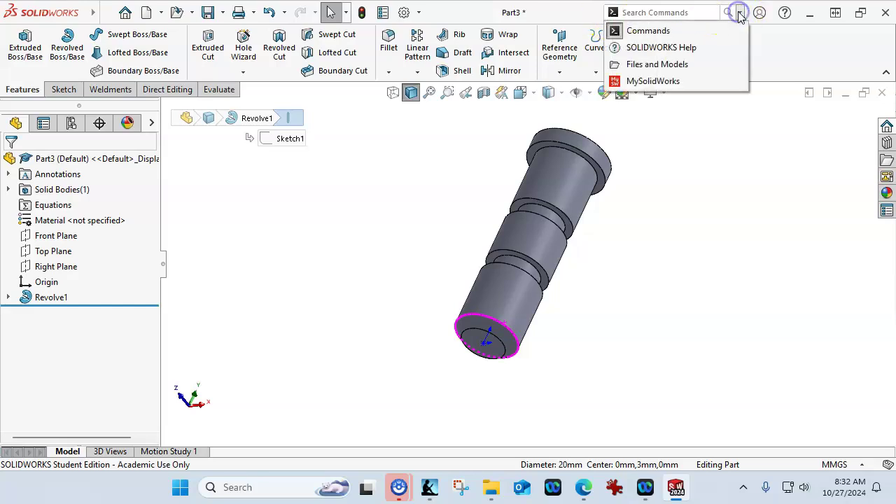
click(691, 9)
text(cos)
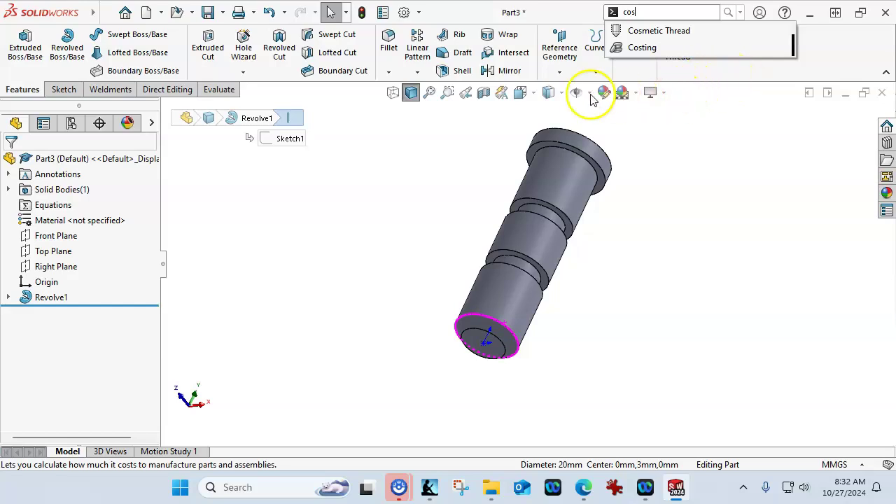
click(704, 227)
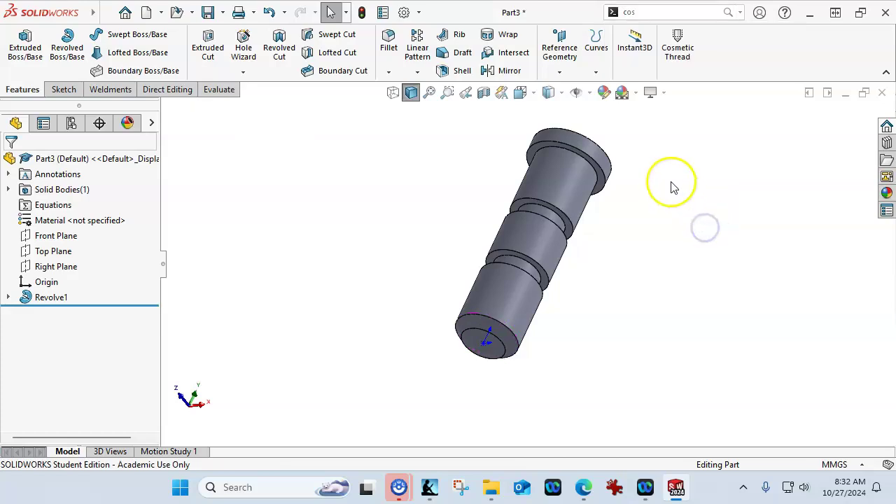
click(484, 312)
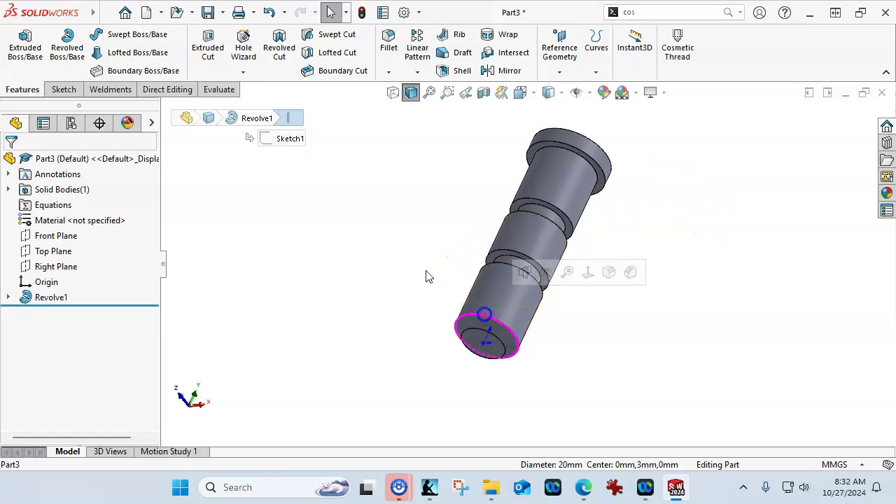
click(106, 13)
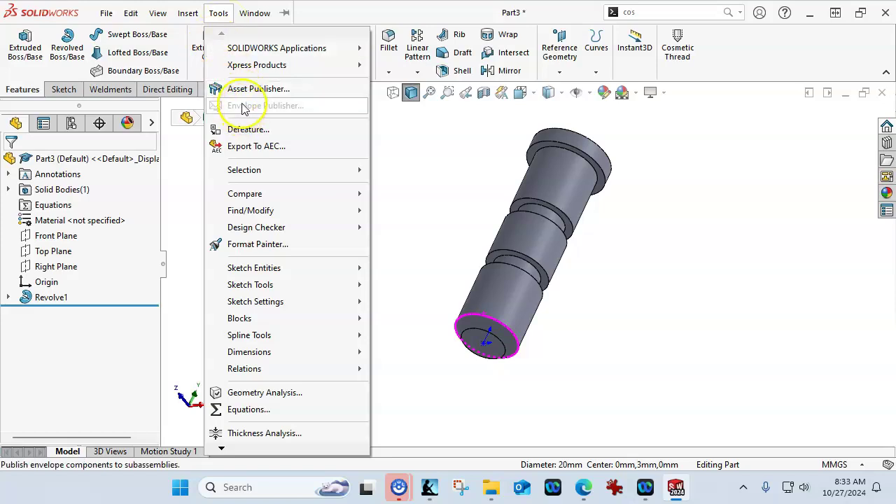
Step: Add a cosmetic thread on the bottom edge with ANSI Metric standard and M20x2.0 size
mouse_move(188, 12)
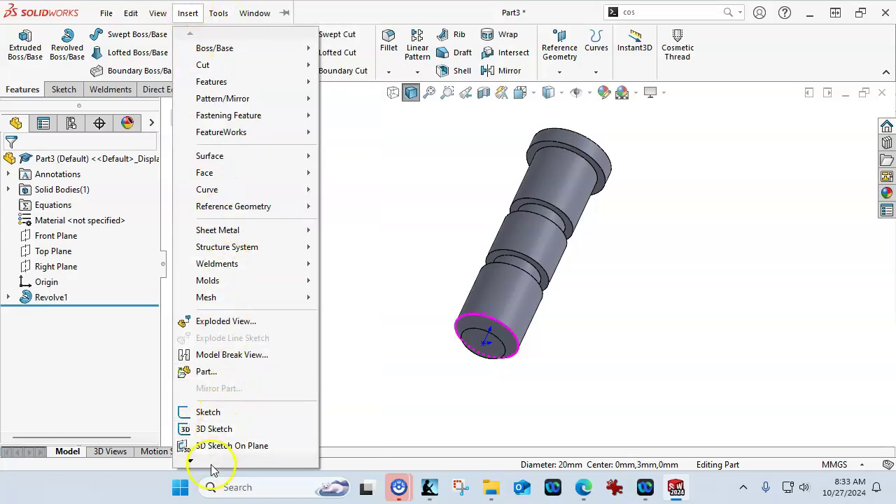
mouse_move(211, 466)
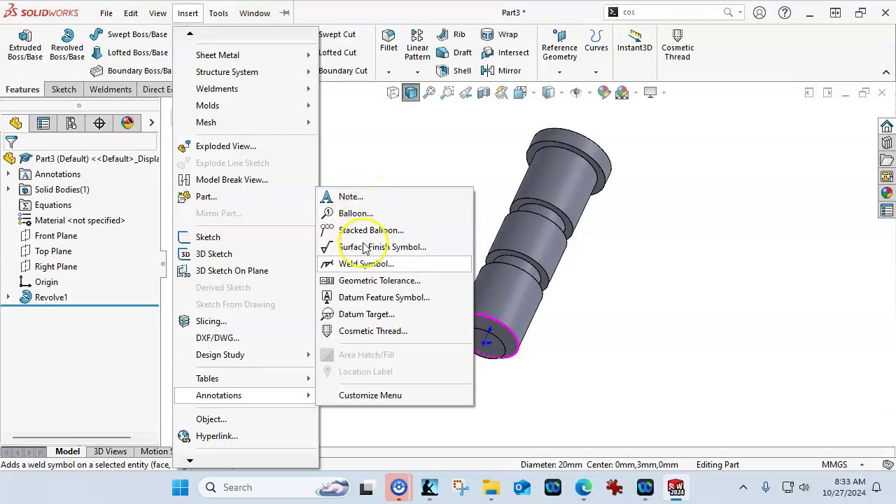
click(357, 332)
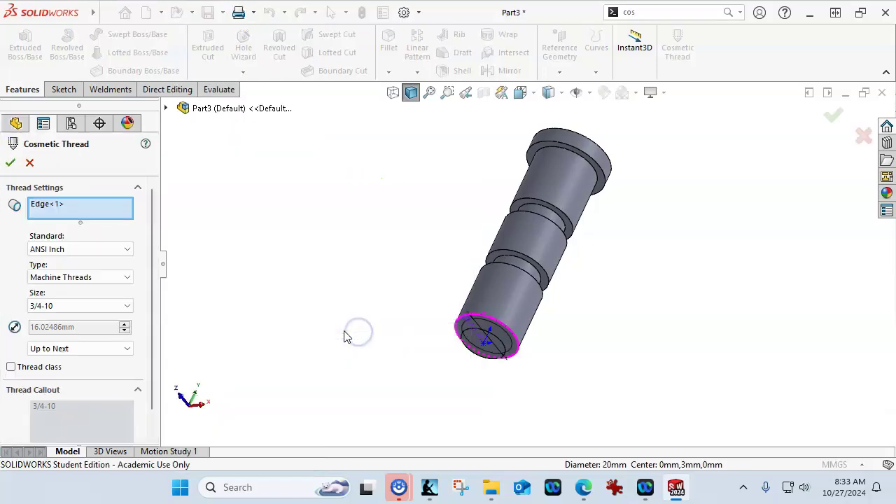
click(87, 251)
scroll(70, 277, up, 2)
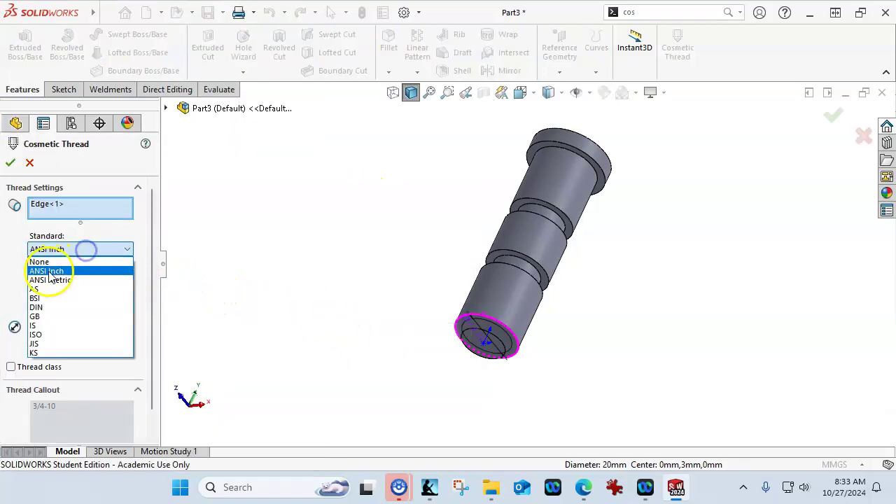
click(67, 277)
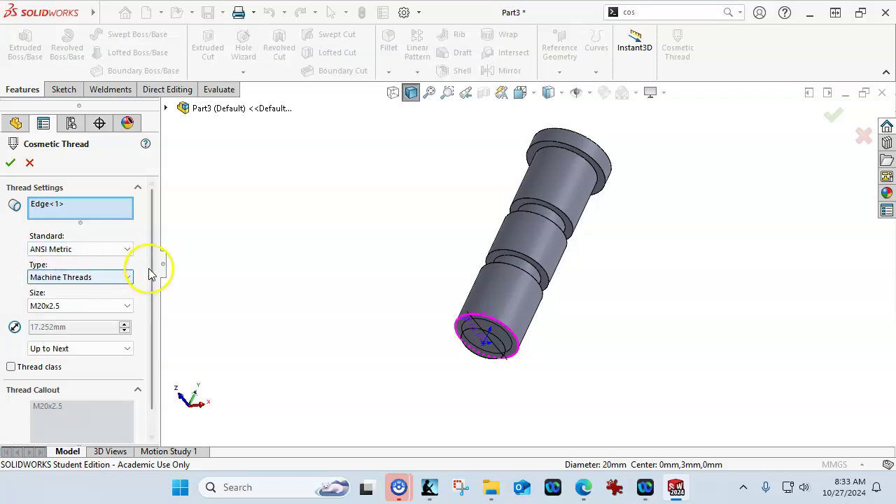
drag(149, 266, 153, 299)
click(128, 282)
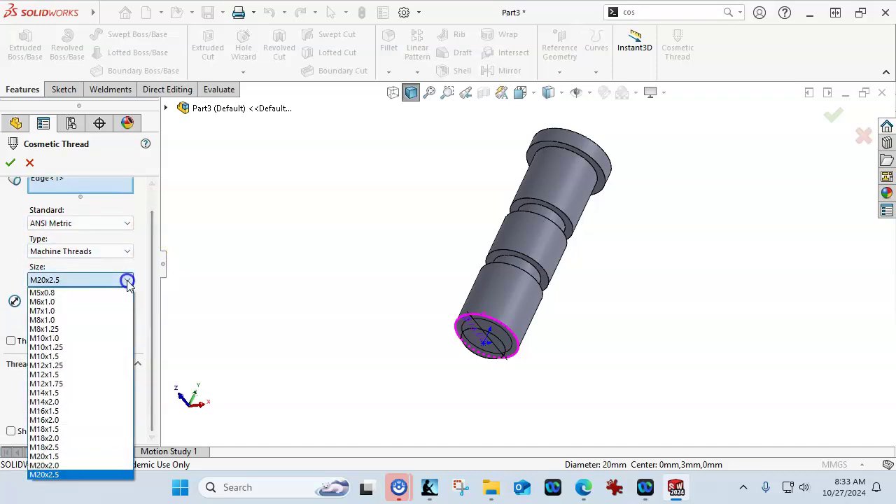
click(44, 465)
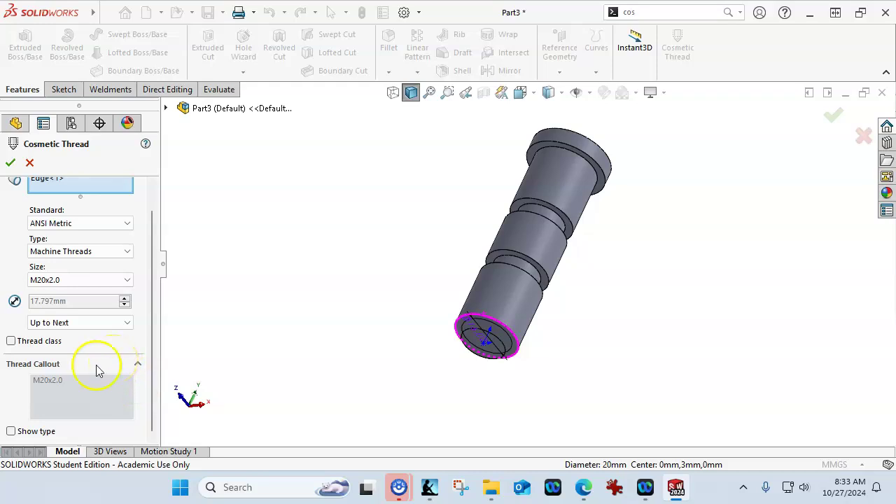
drag(152, 231, 155, 193)
click(10, 164)
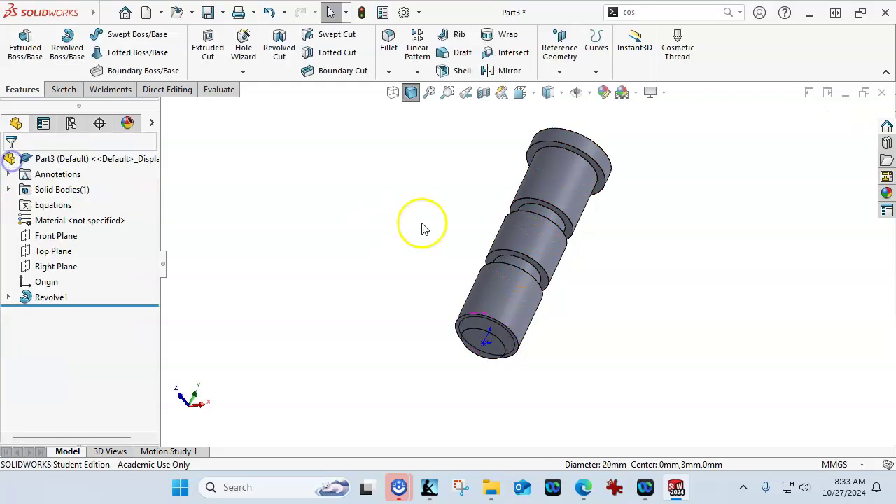
Step: From the Front view, orbit to the bolt head's top face and select it for sketching
key(ctrl+1)
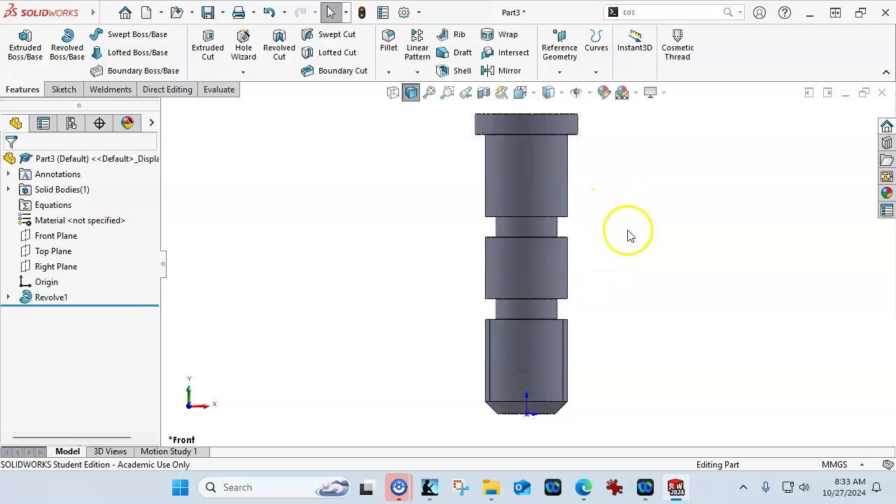
mouse_move(626, 233)
middle_down()
mouse_move(610, 230)
mouse_move(614, 306)
mouse_move(556, 410)
mouse_move(539, 344)
mouse_move(580, 260)
mouse_move(582, 236)
mouse_move(599, 227)
middle_up()
scroll(583, 255, up, 1)
click(530, 193)
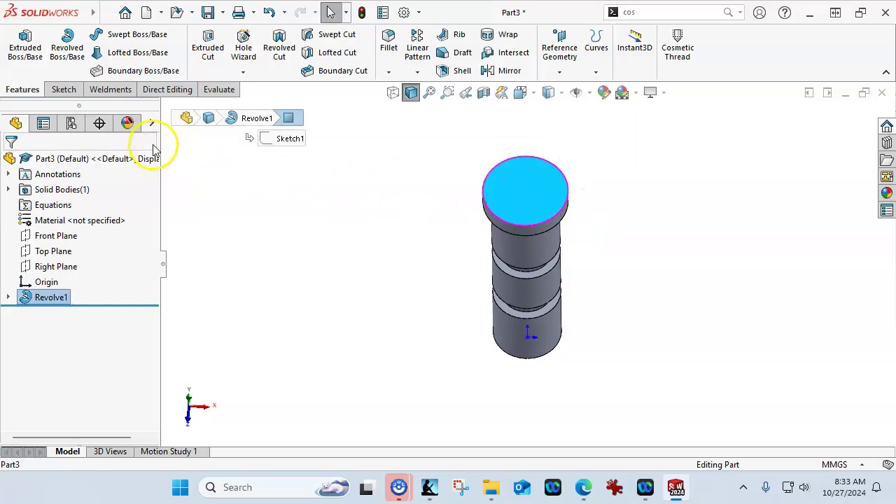
click(63, 90)
Step: Draw a six-sided polygon centred on the origin of the top face
click(120, 70)
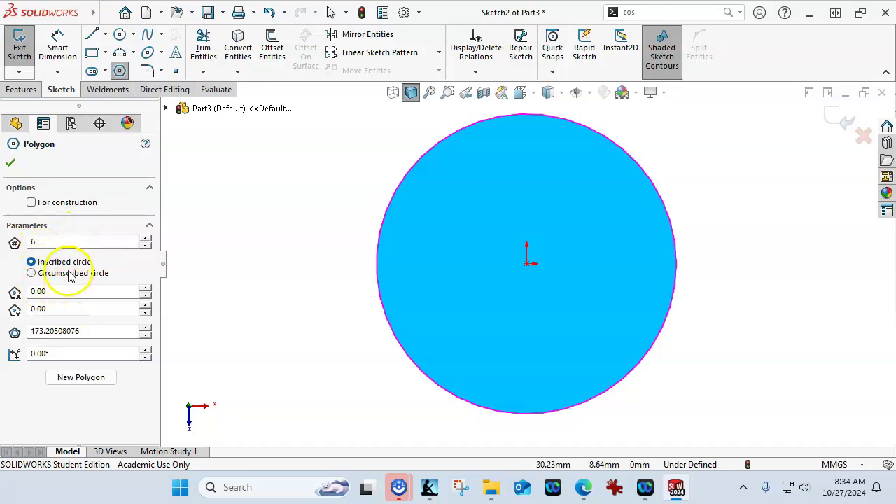
click(528, 263)
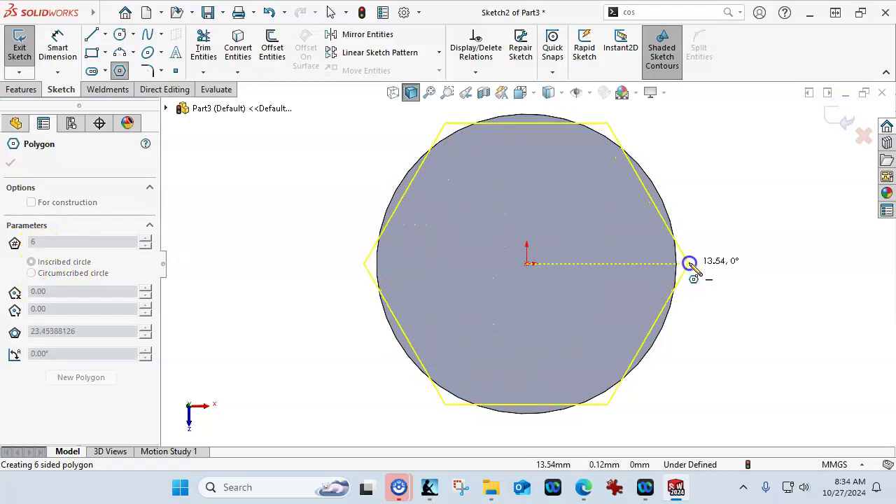
click(709, 269)
right_click(721, 187)
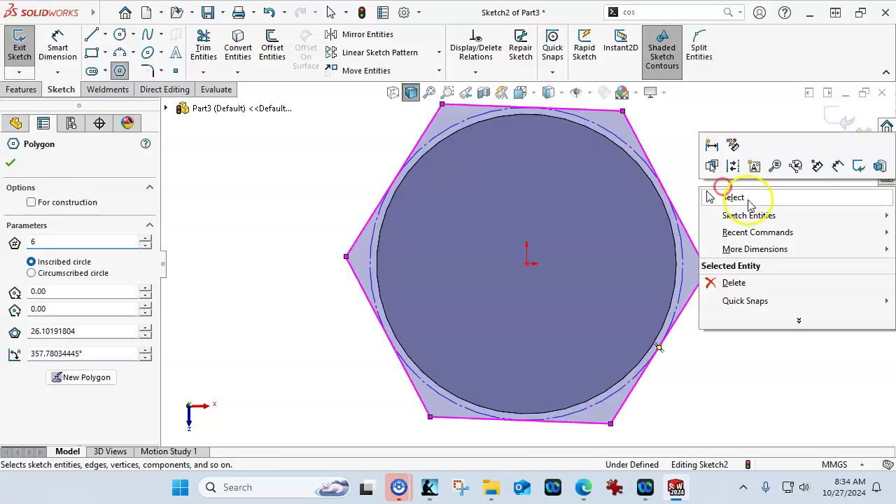
click(750, 203)
Step: Make the inscribed circle coradial with the face edge and the right vertex horizontal with the centre
click(622, 147)
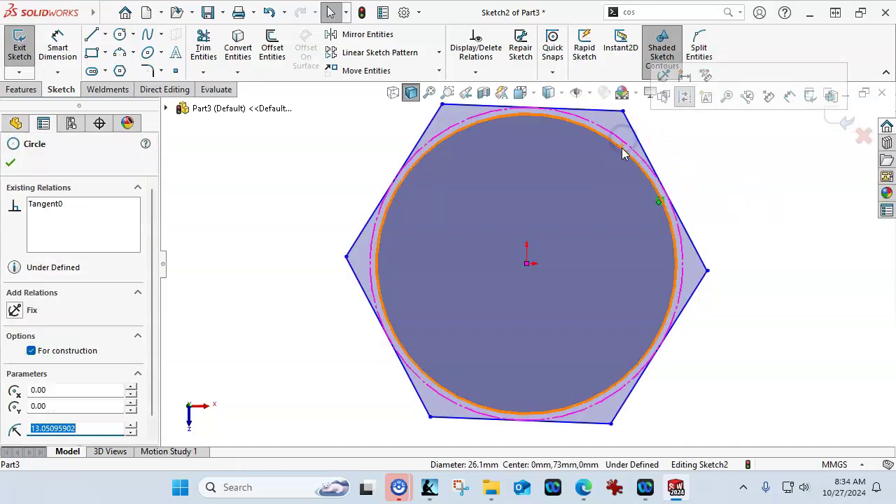
ctrl+click(622, 149)
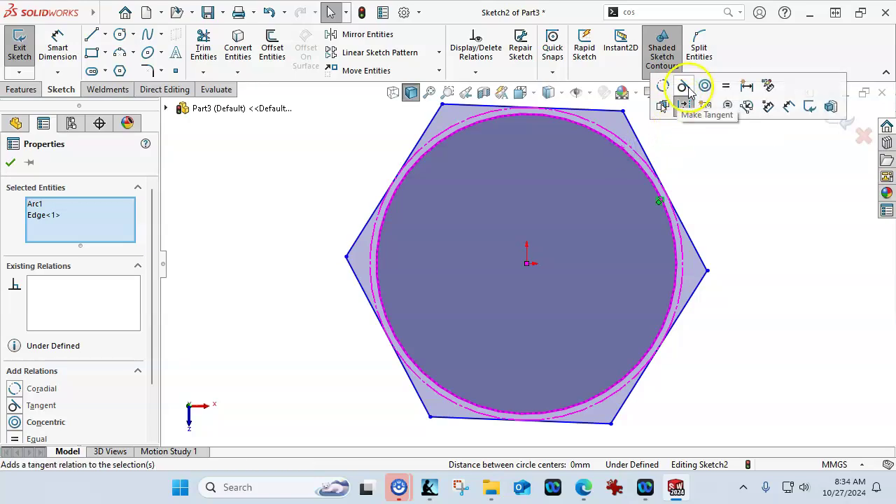
click(664, 86)
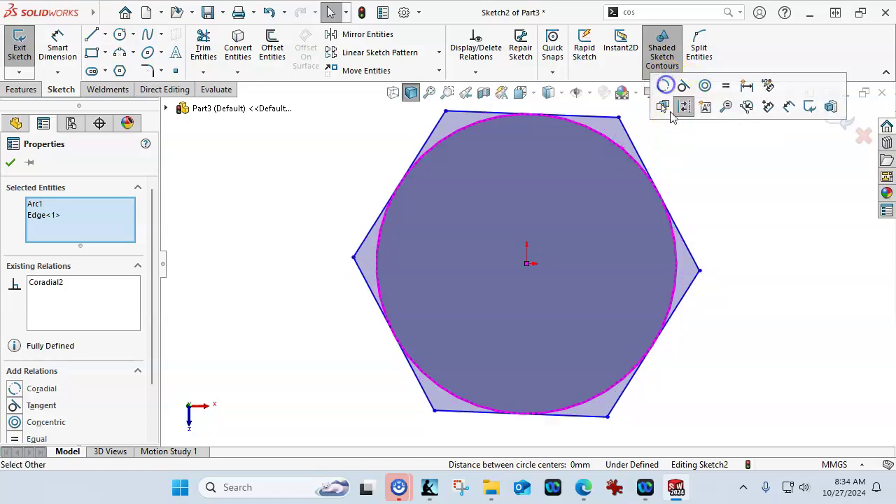
click(699, 269)
ctrl+click(527, 265)
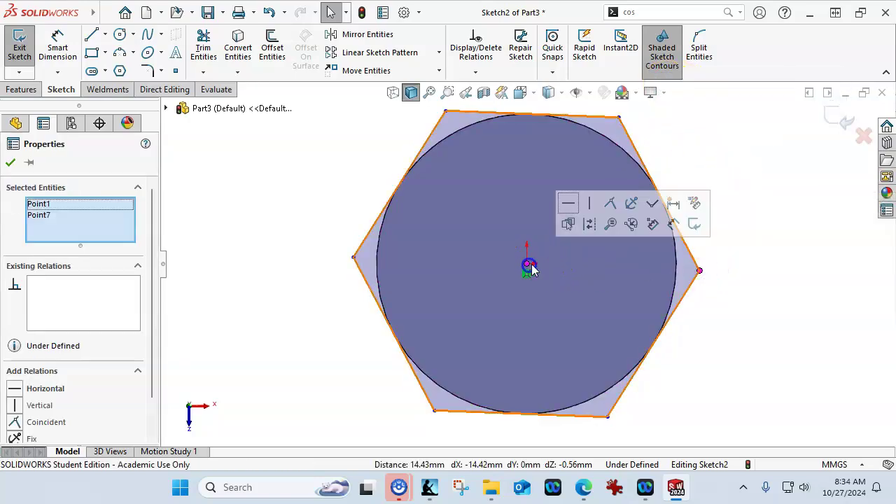
click(569, 205)
click(757, 161)
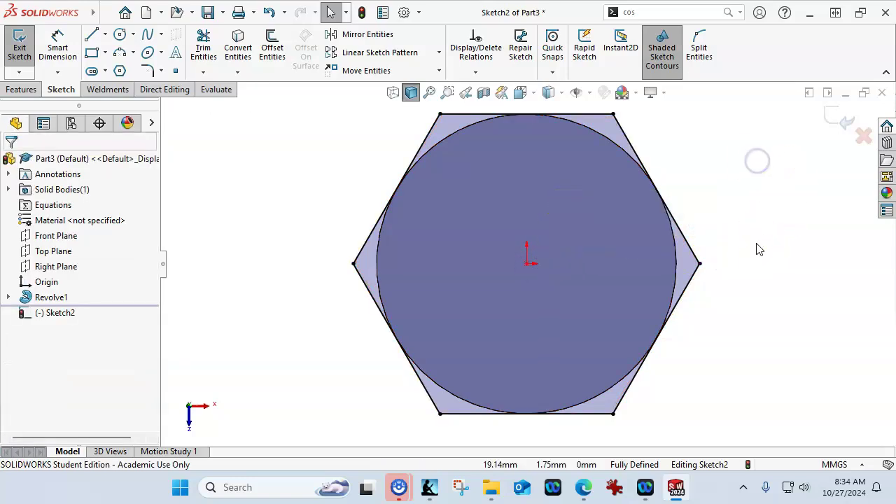
key(ctrl+7)
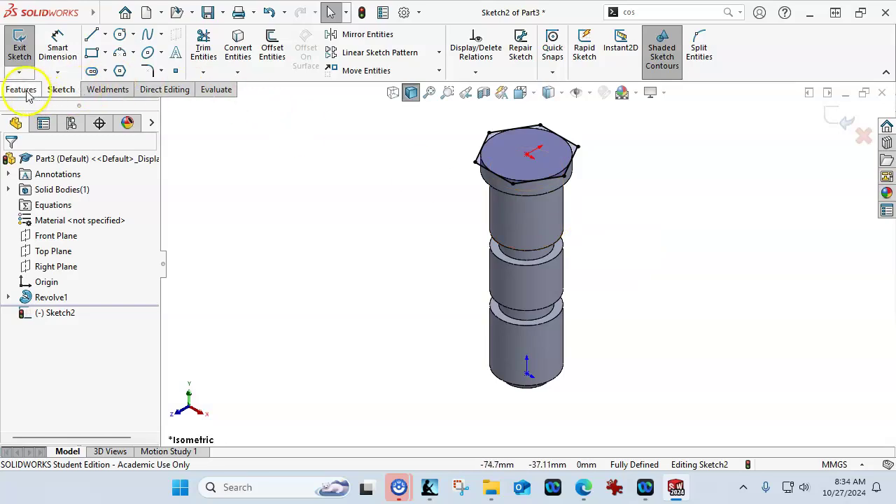
Step: Extrude the hexagon Up To Surface, ending at the flange face, creating Boss-Extrude1
click(22, 90)
click(24, 49)
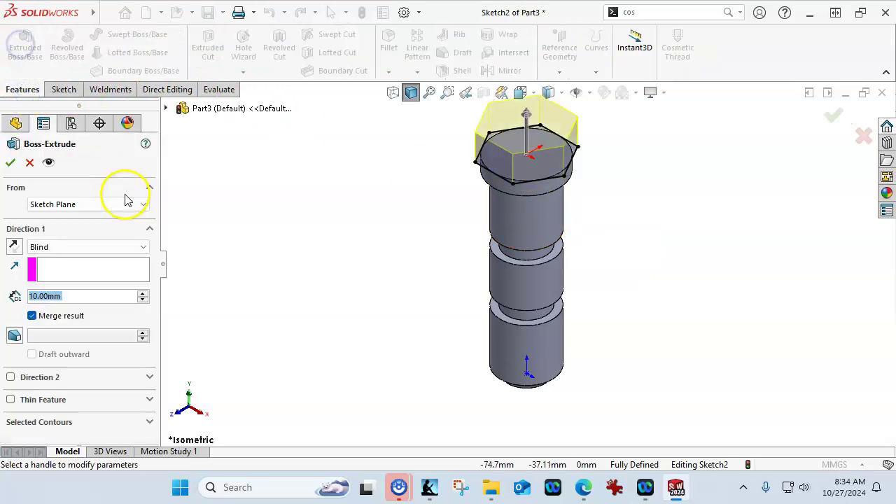
click(116, 248)
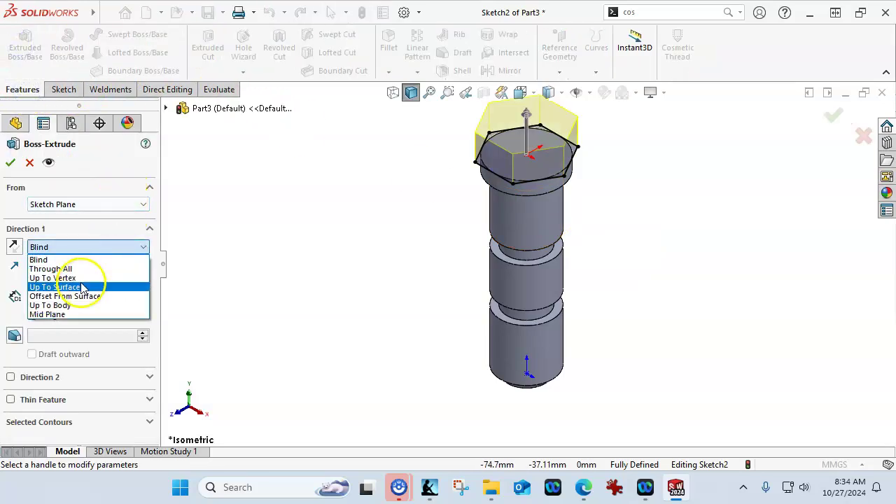
click(63, 278)
middle_drag(609, 202, 595, 125)
click(125, 242)
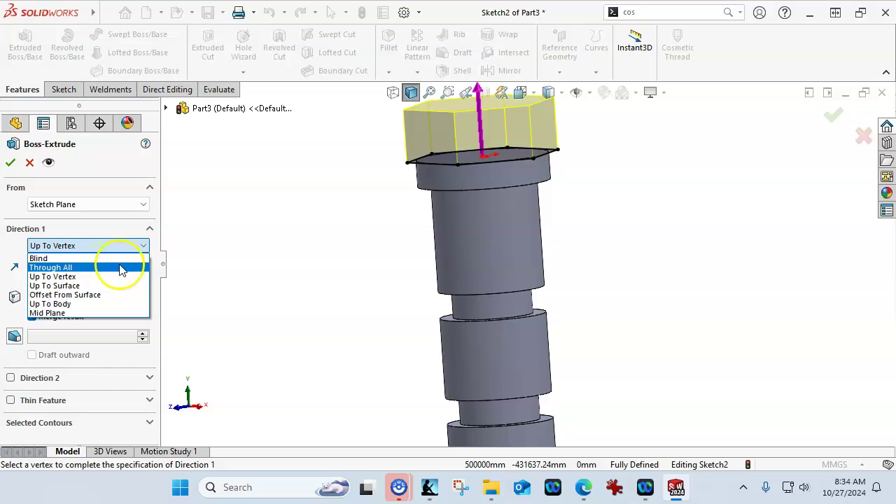
click(80, 285)
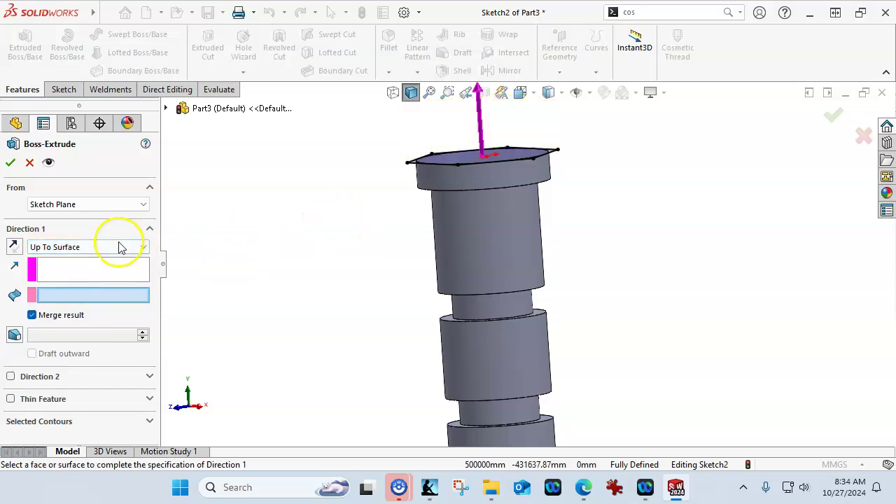
middle_drag(215, 271, 290, 205)
scroll(423, 229, down, 3)
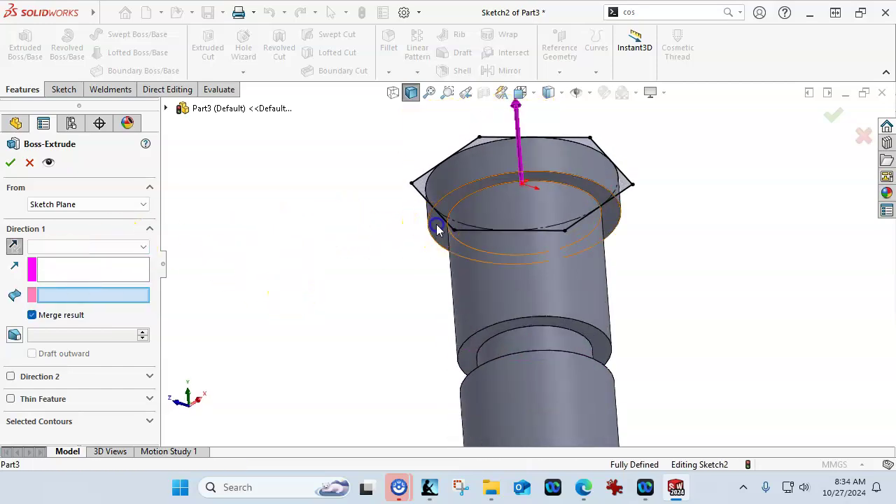
click(434, 228)
click(10, 162)
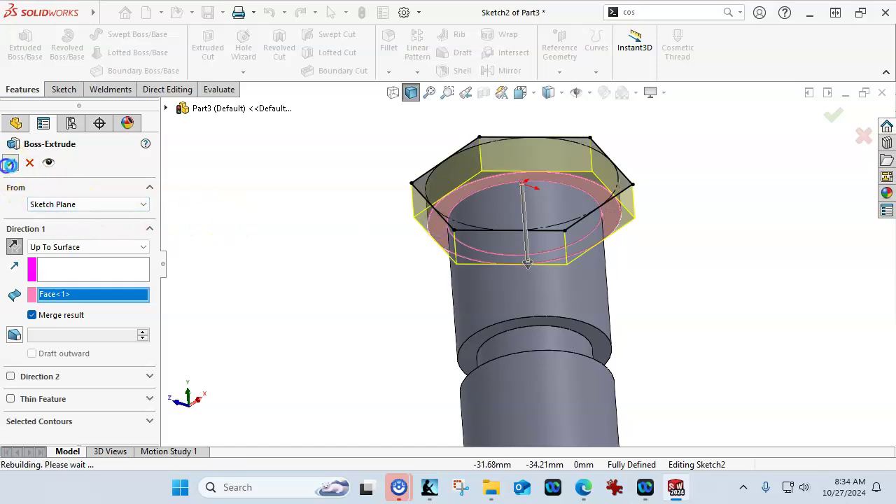
click(313, 265)
key(ctrl+1)
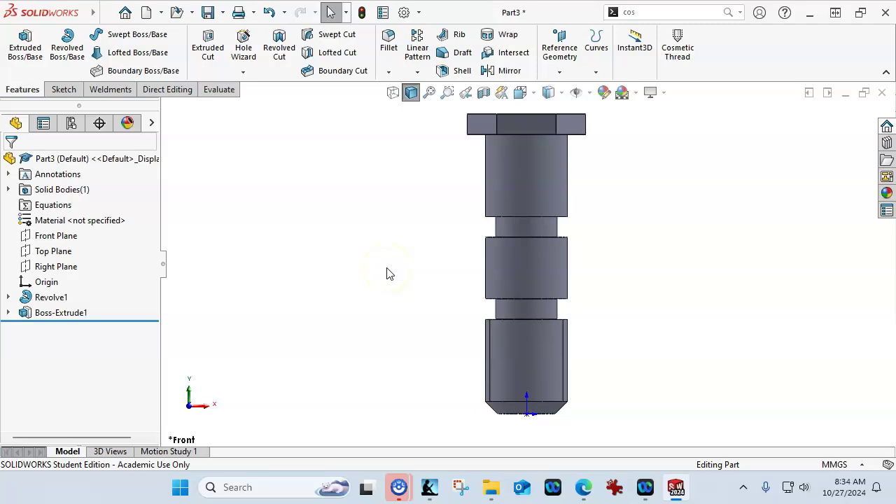
scroll(518, 151, down, 6)
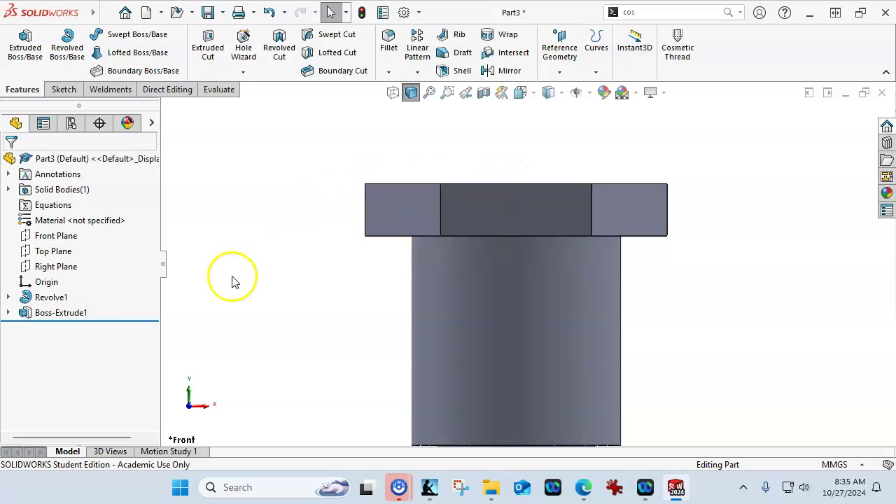
click(67, 235)
Step: Start a sketch on the Front Plane with an infinite vertical construction centreline through the origin
click(80, 214)
scroll(471, 159, down, 5)
scroll(448, 143, down, 3)
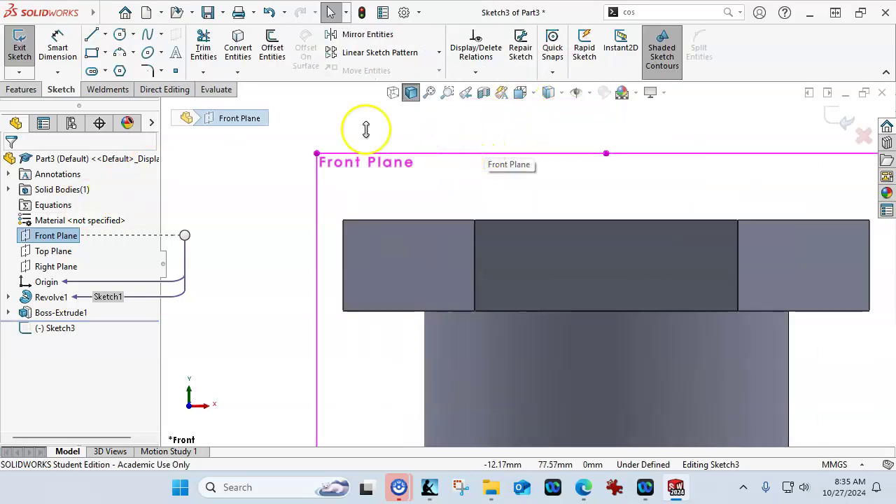
click(91, 34)
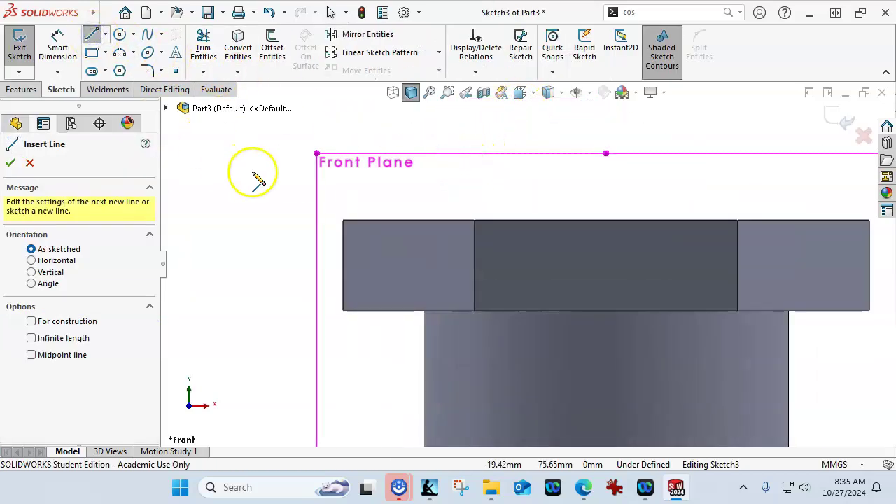
scroll(515, 274, up, 6)
scroll(555, 341, down, 3)
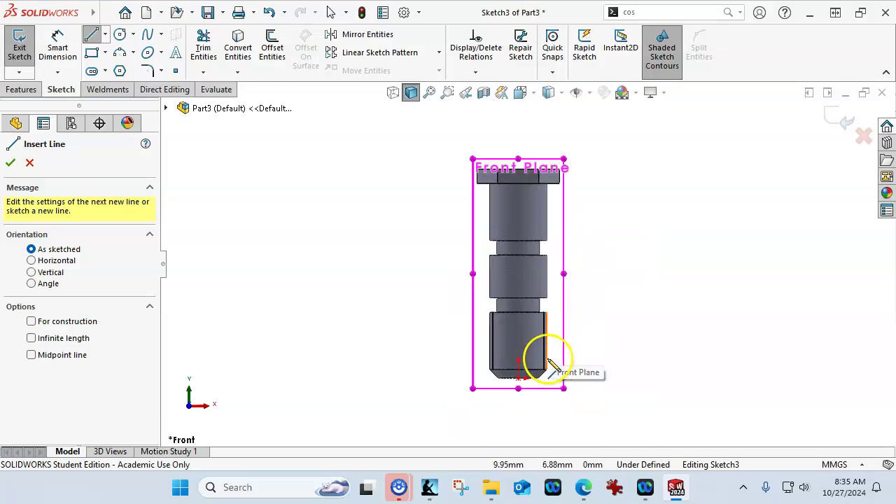
click(43, 274)
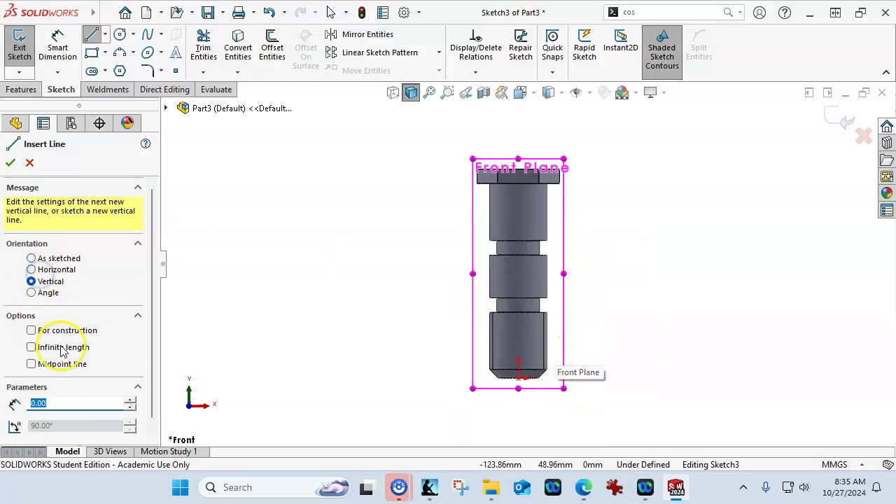
click(60, 350)
click(32, 321)
click(518, 378)
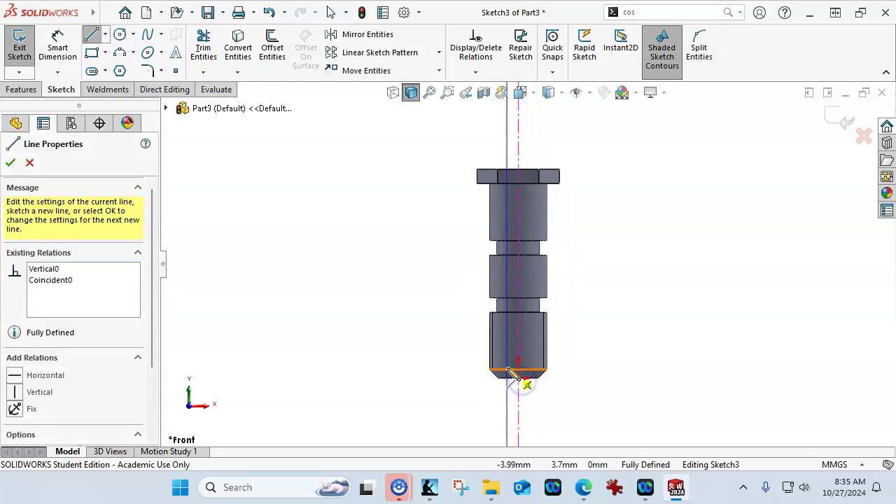
click(11, 164)
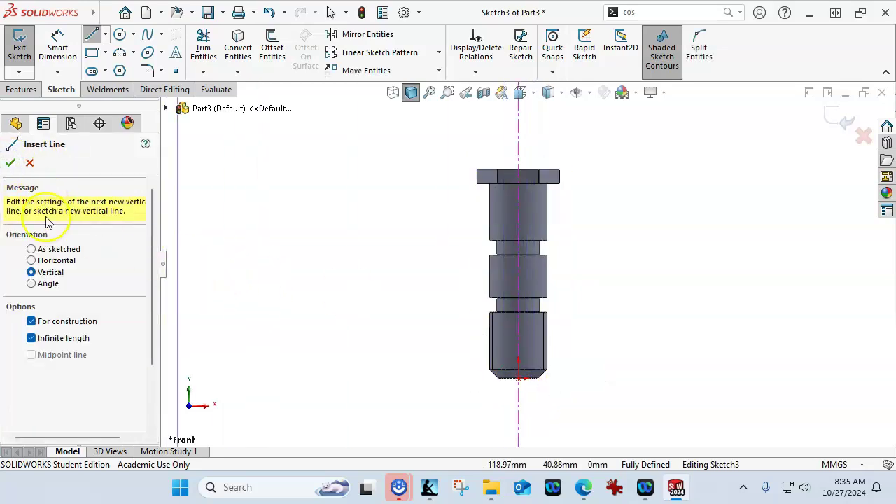
click(12, 165)
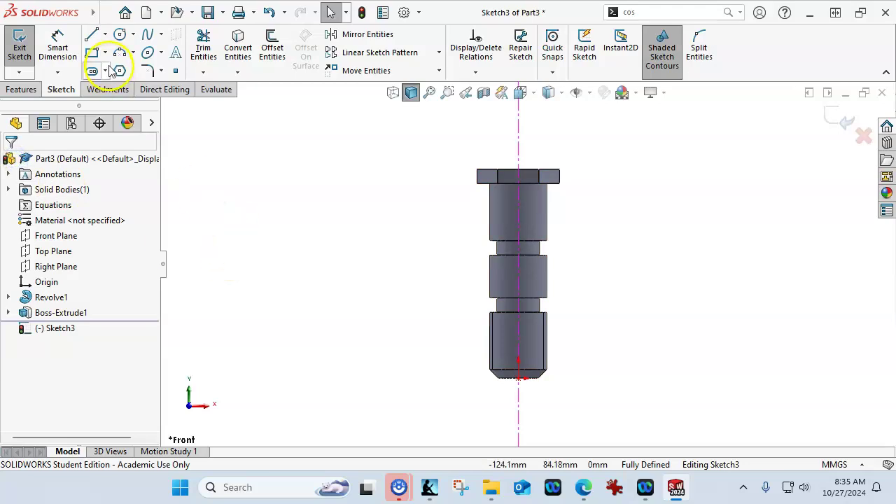
Step: Draw a diagonal line from the head's left side to its top edge, closed by a horizontal line
click(92, 35)
scroll(485, 216, down, 4)
scroll(420, 151, up, 4)
scroll(578, 253, down, 4)
scroll(578, 254, down, 2)
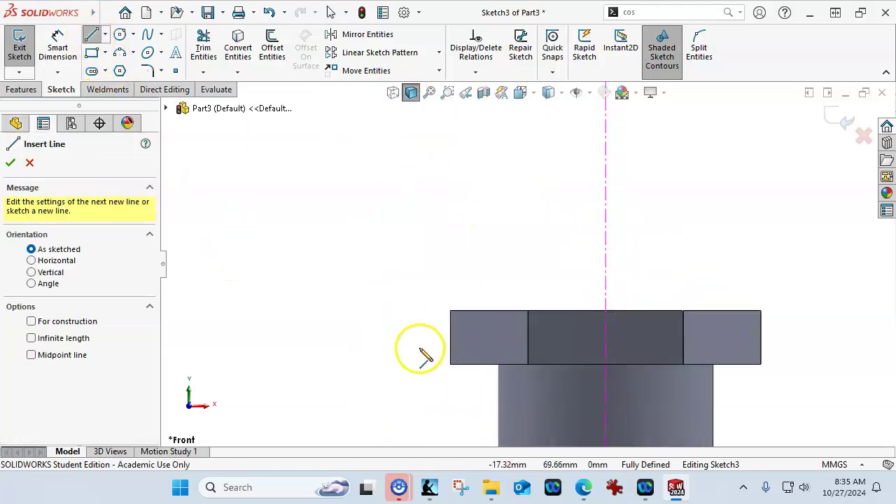
click(450, 312)
click(451, 330)
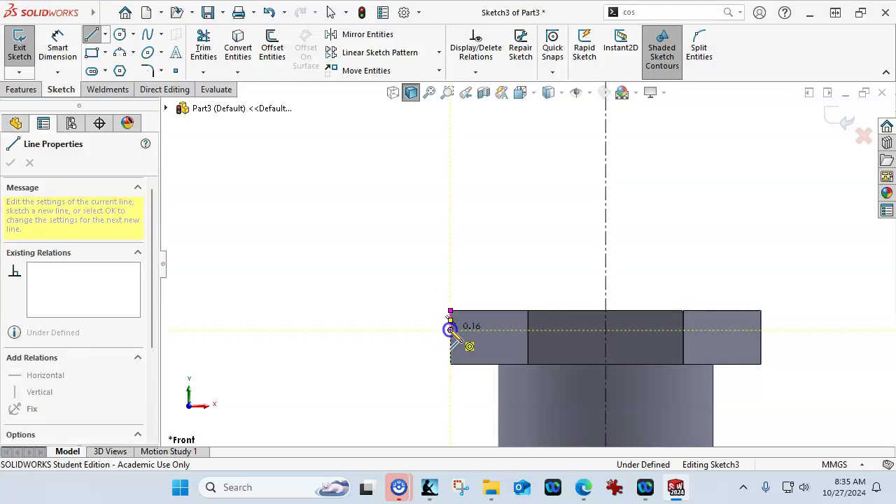
click(504, 311)
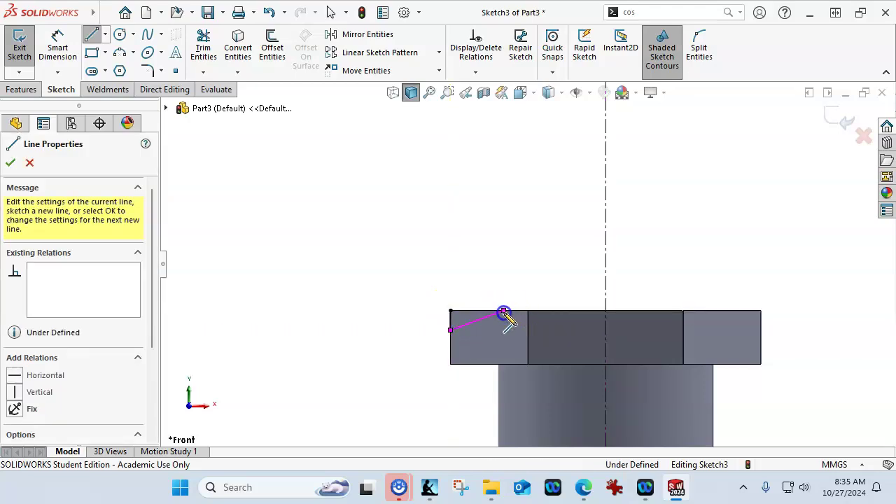
click(450, 310)
right_click(440, 242)
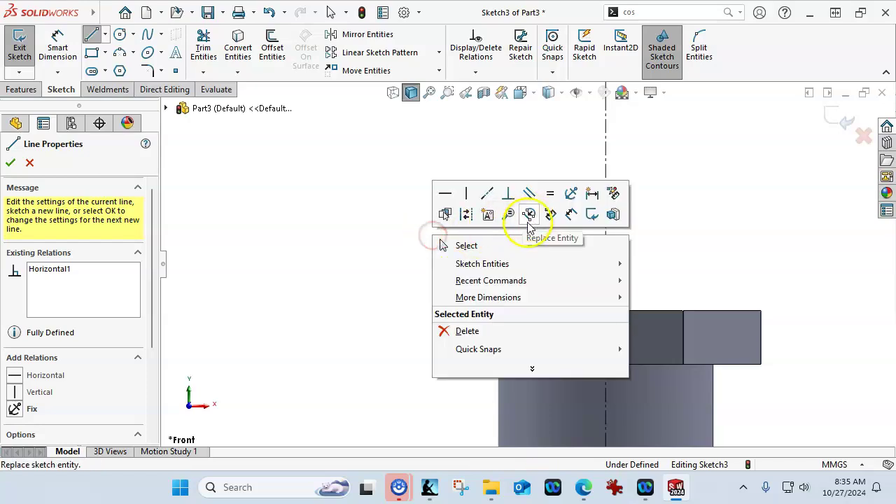
click(502, 242)
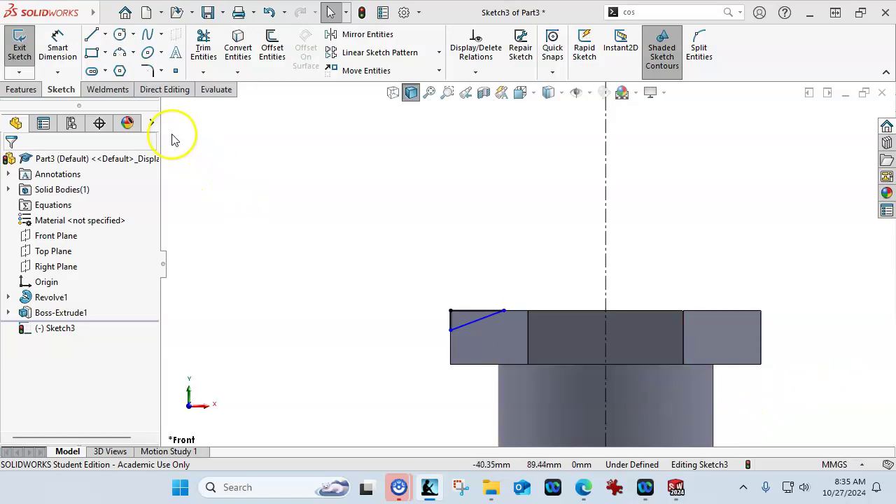
Step: Expand Revolve1 and show Sketch1 in the view
click(68, 50)
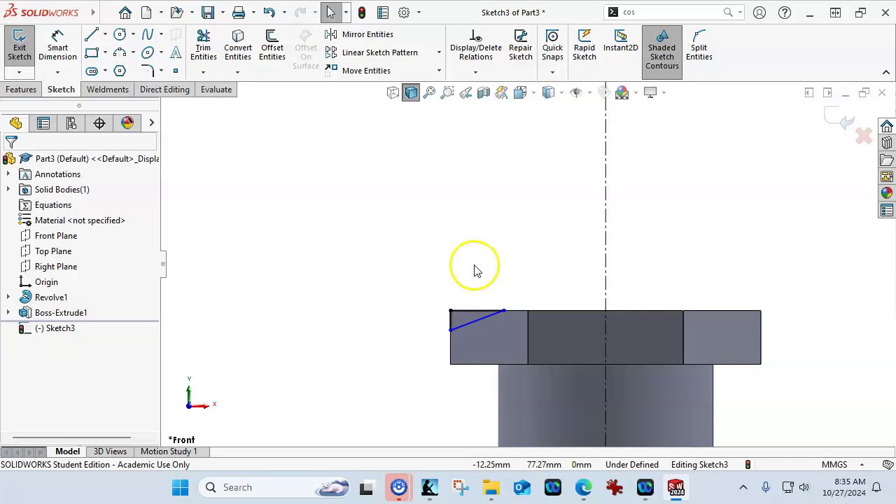
middle_drag(476, 260, 460, 315)
scroll(460, 315, down, 3)
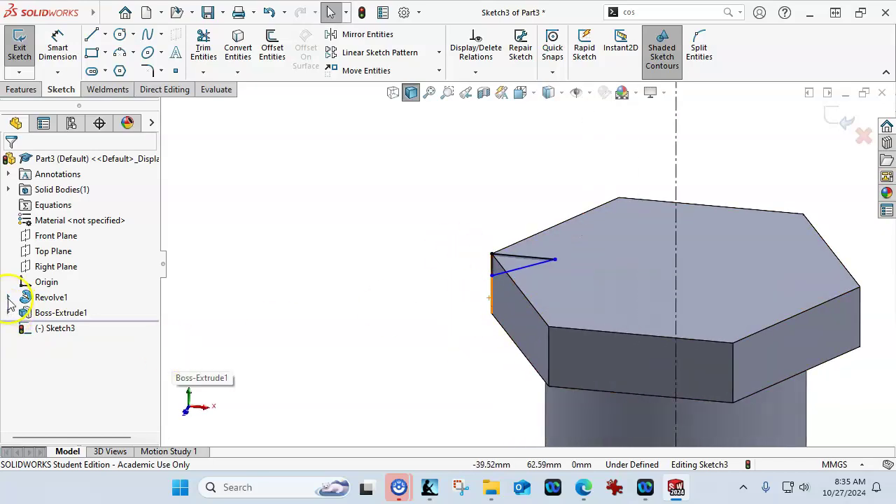
click(9, 298)
click(66, 319)
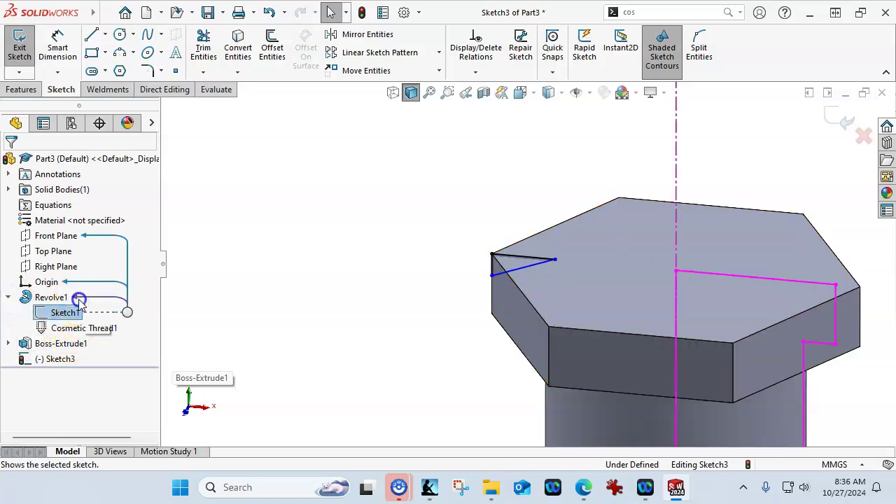
click(255, 278)
Step: Pull the triangle's line toward the hex head's right side, toggling its construction status
click(492, 254)
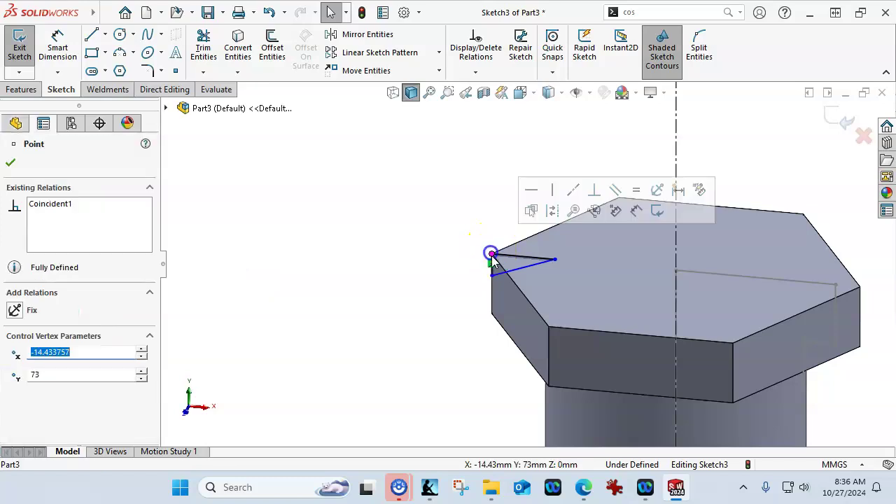
click(491, 274)
mouse_move(491, 255)
mouse_down()
mouse_move(846, 301)
mouse_move(835, 299)
mouse_up()
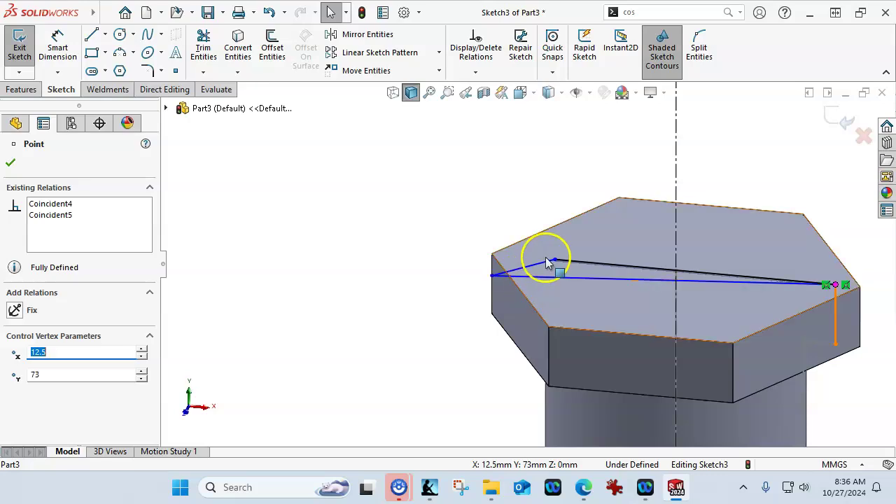
key(ctrl+z)
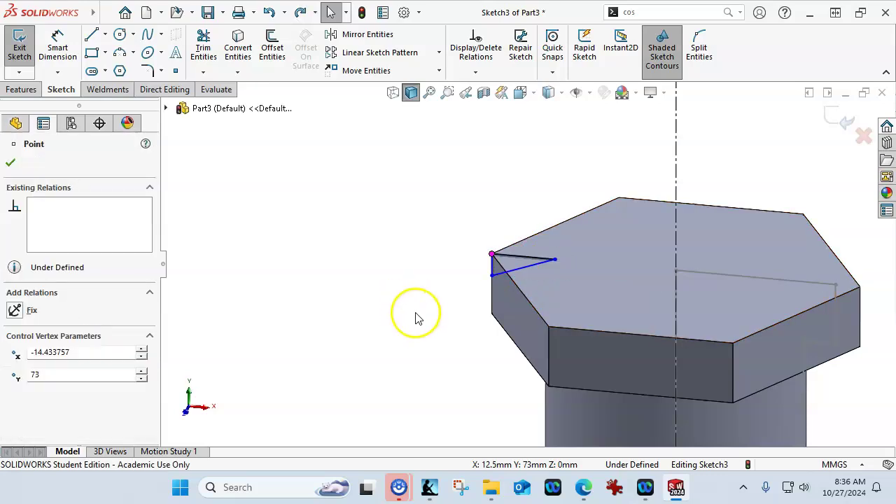
mouse_move(490, 259)
mouse_down()
mouse_move(622, 282)
mouse_move(742, 285)
mouse_move(826, 253)
mouse_up()
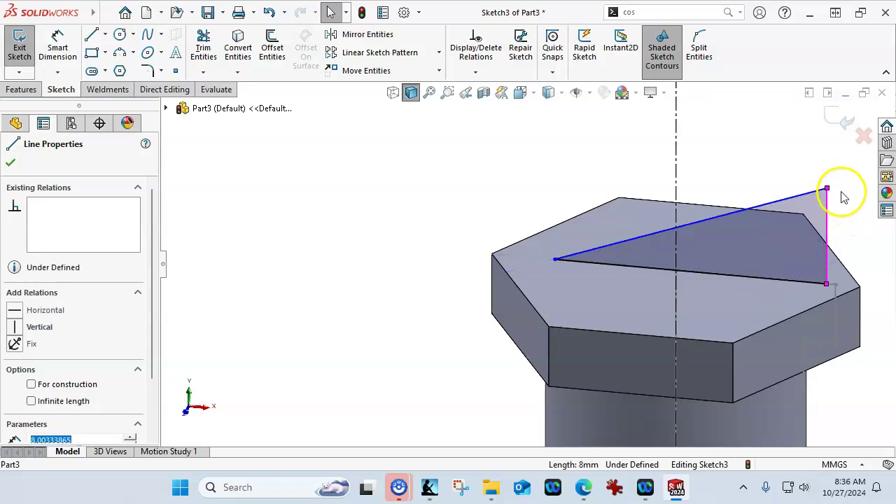
mouse_move(827, 189)
mouse_down()
mouse_move(826, 343)
mouse_move(825, 324)
mouse_up()
click(732, 271)
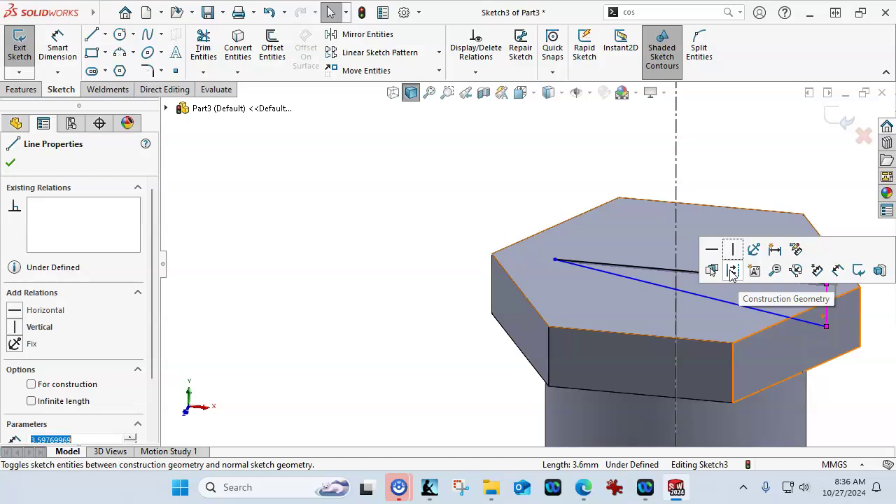
click(734, 270)
click(712, 271)
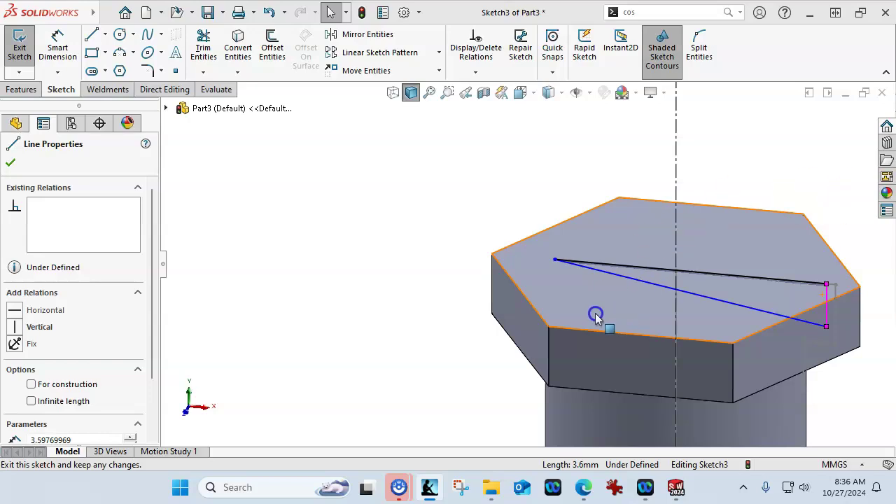
Step: Snap the triangle's points onto the hex head's corner vertex and side edge
drag(557, 263, 786, 280)
mouse_move(801, 310)
middle_down()
mouse_move(817, 286)
mouse_move(592, 266)
middle_up()
mouse_move(592, 266)
mouse_down()
mouse_move(658, 293)
mouse_move(652, 280)
mouse_up()
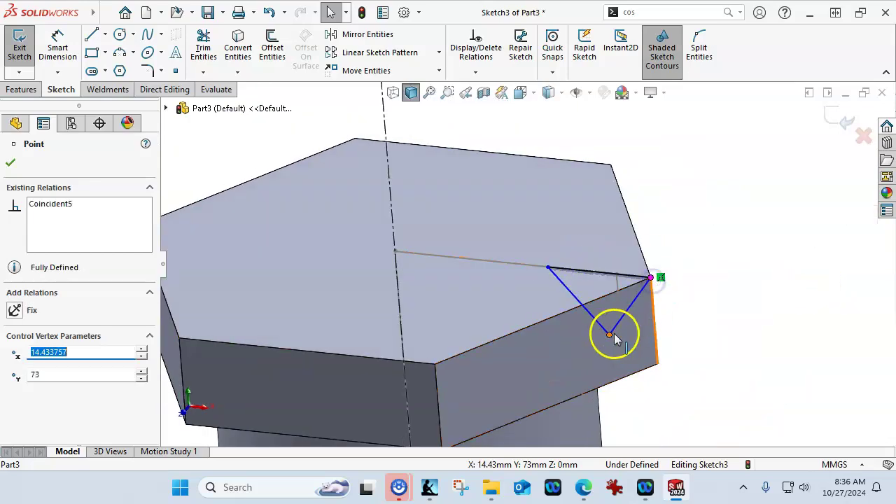
drag(611, 333, 653, 311)
mouse_move(580, 285)
mouse_down()
mouse_move(554, 266)
mouse_move(640, 284)
mouse_move(617, 275)
mouse_up()
click(725, 333)
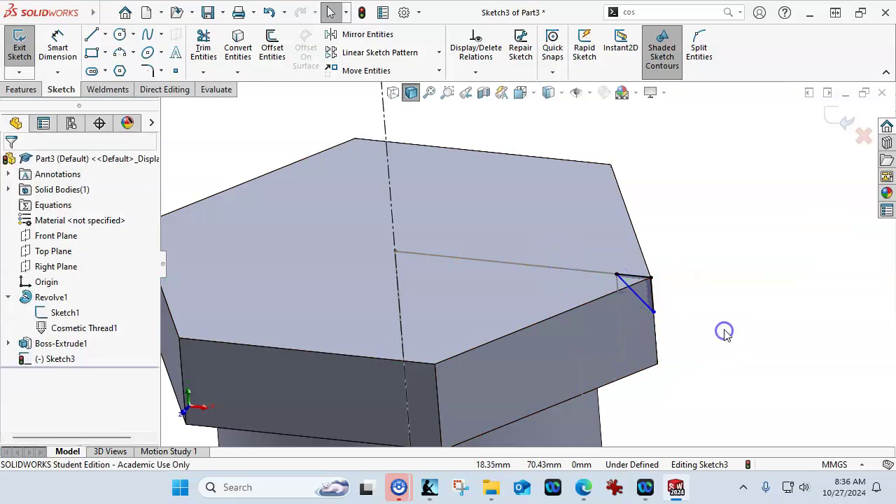
Step: From a side-on view, pick the triangle's line near the corner and start Smart Dimension
middle_drag(725, 334, 686, 244)
click(672, 238)
click(627, 203)
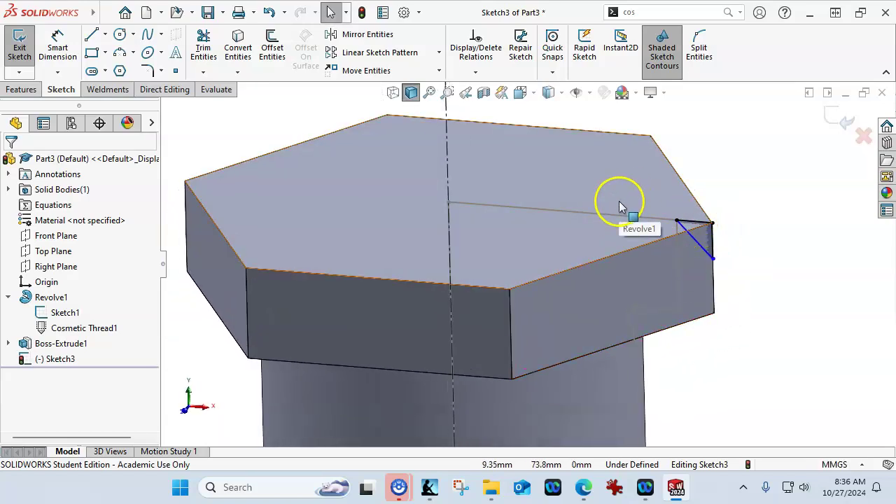
click(710, 240)
scroll(709, 240, down, 3)
right_click(739, 185)
click(817, 164)
Step: Dimension the angle between the triangle's diagonal and horizontal lines to 45°
click(691, 245)
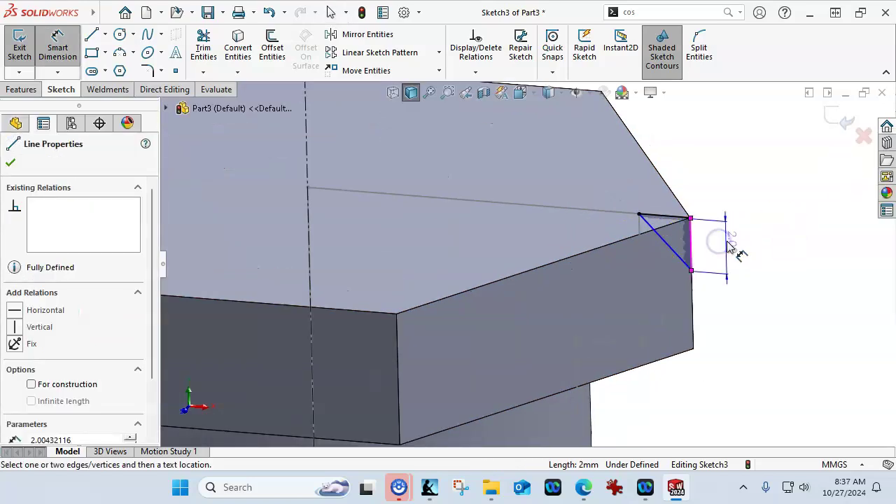
key(Escape)
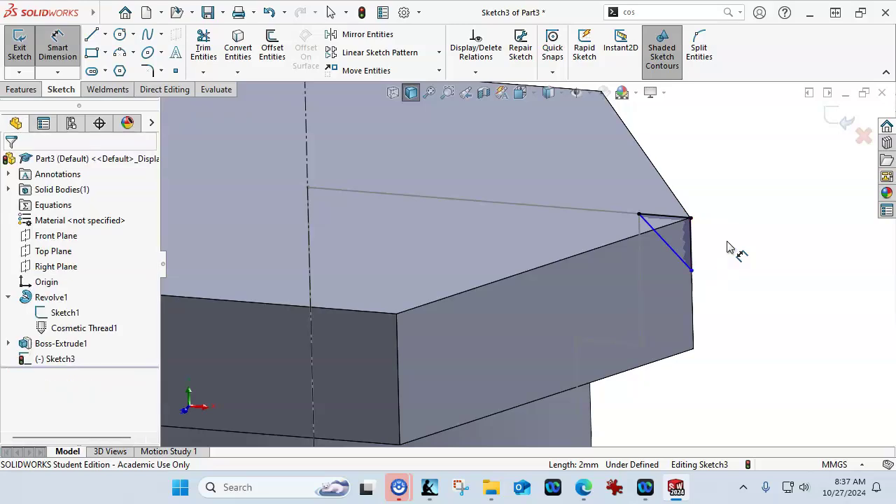
click(676, 253)
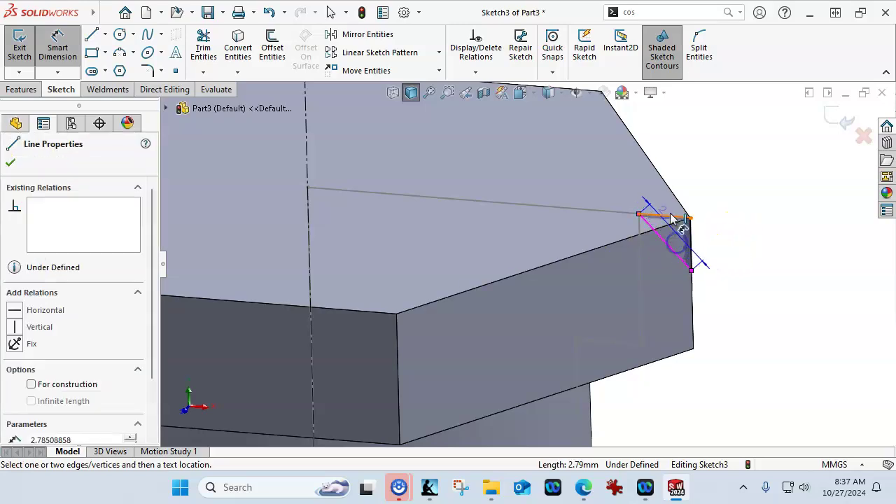
click(670, 221)
click(734, 260)
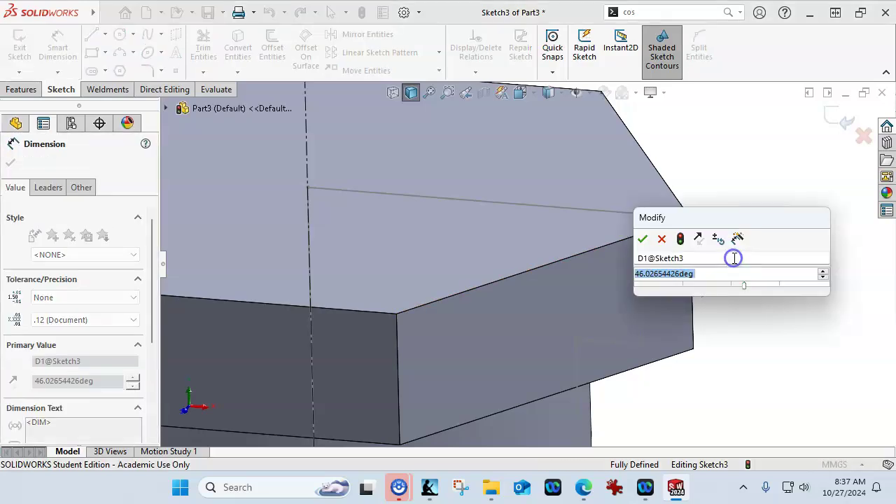
text(45)
key(Return)
right_click(735, 176)
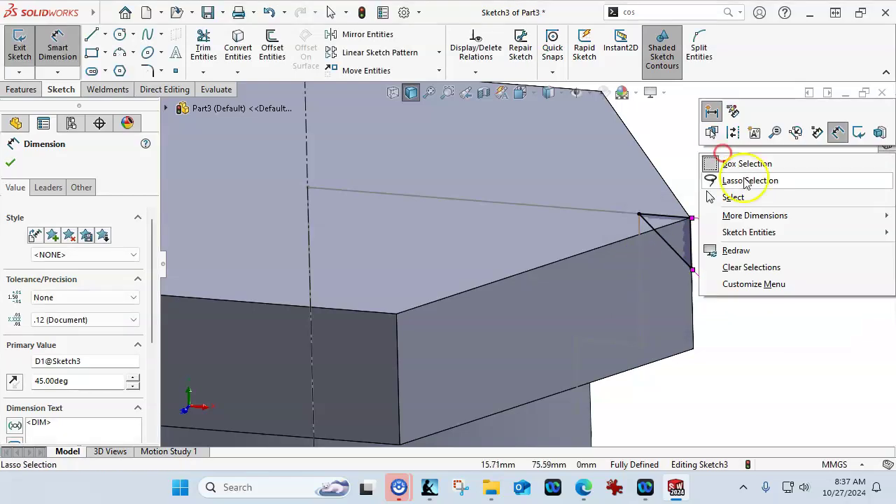
click(745, 199)
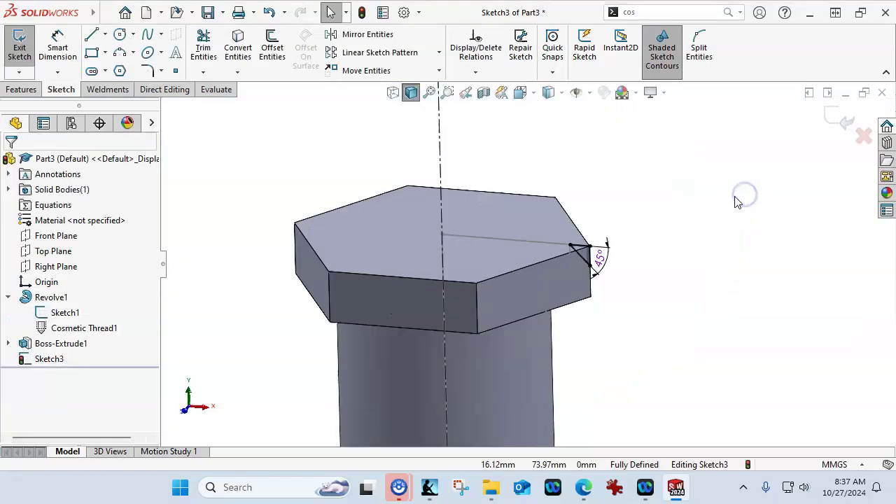
Step: Revolve-cut the 45° triangle around the axis to chamfer the hex head's top
click(28, 91)
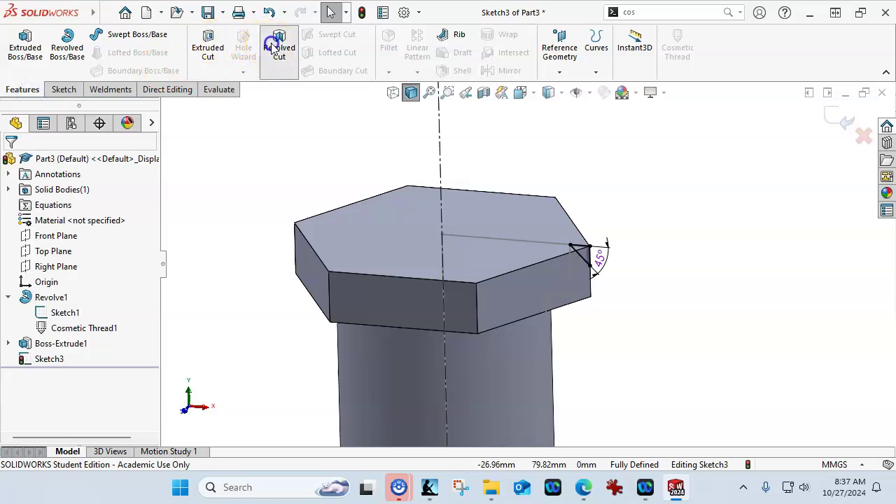
click(273, 49)
click(10, 162)
middle_drag(617, 293, 611, 315)
mouse_move(27, 363)
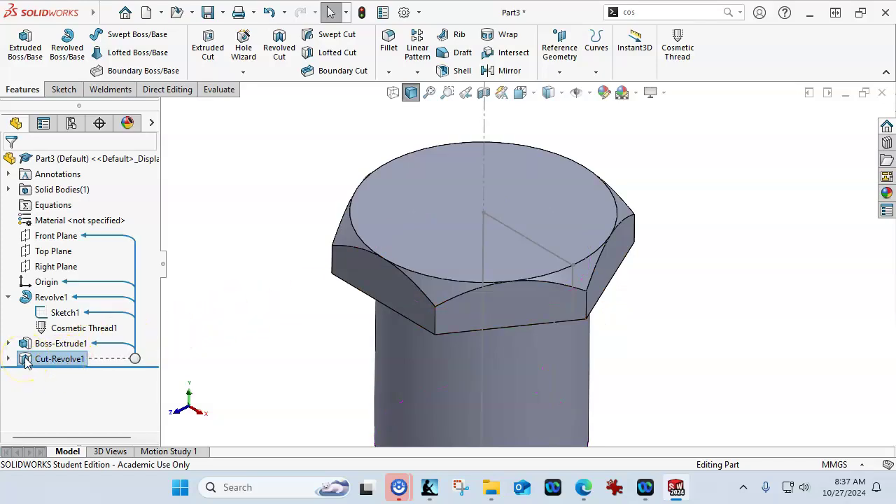
Step: Suppress the Cut-Revolve1 feature and hide Sketch1
click(44, 364)
right_click(43, 364)
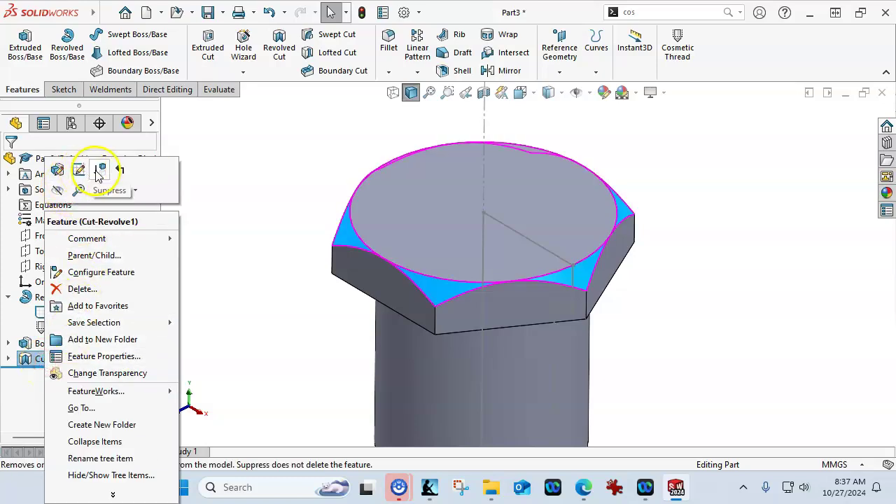
click(99, 175)
right_click(62, 312)
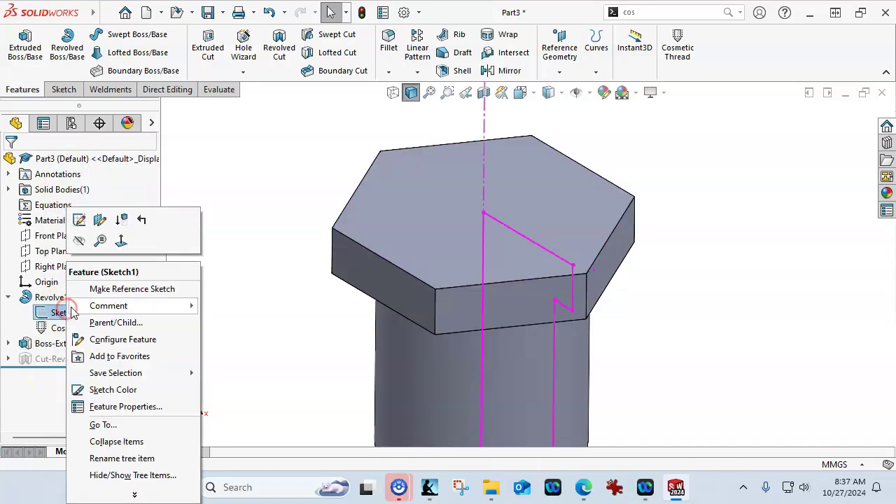
click(77, 242)
Step: Start a new sketch on the Right Plane
scroll(310, 304, up, 5)
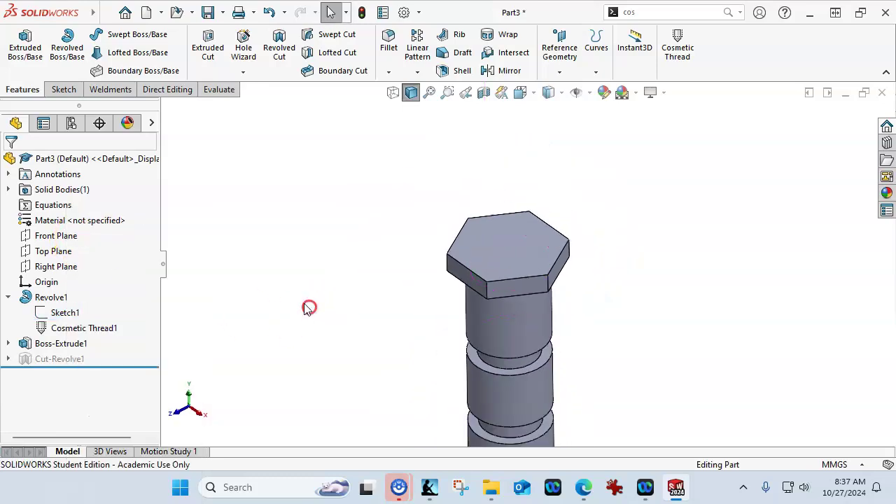
click(75, 266)
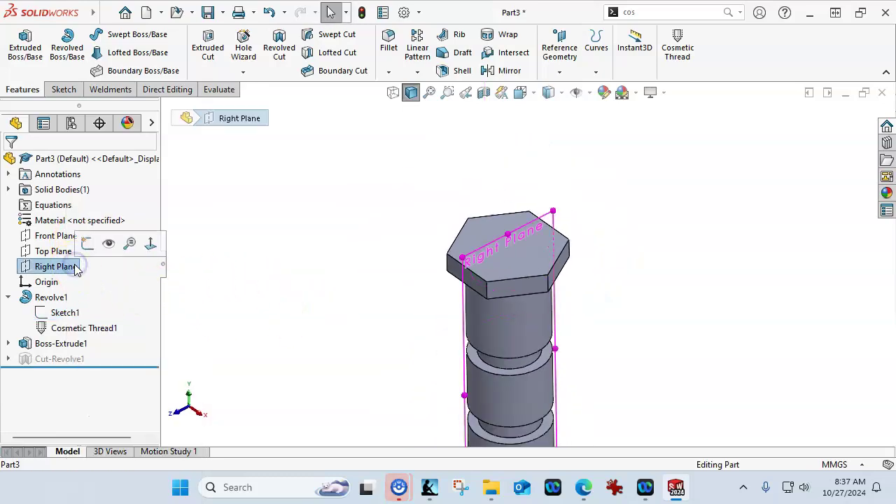
click(87, 244)
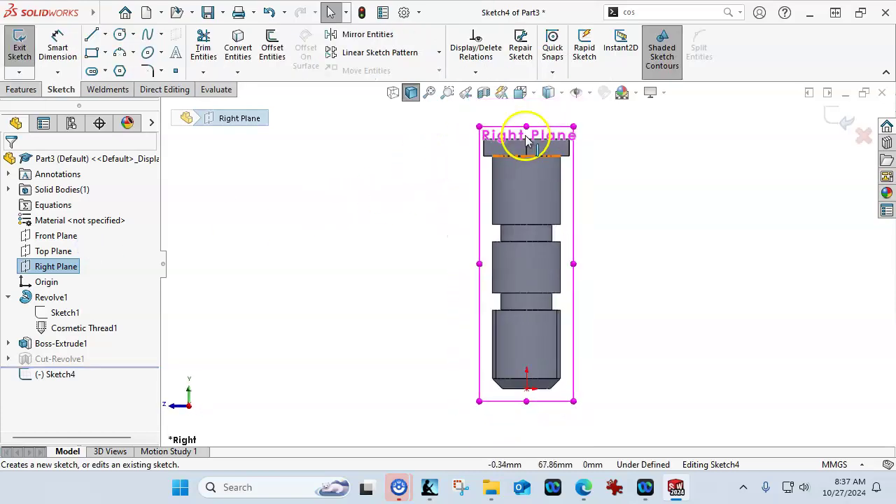
scroll(527, 140, down, 5)
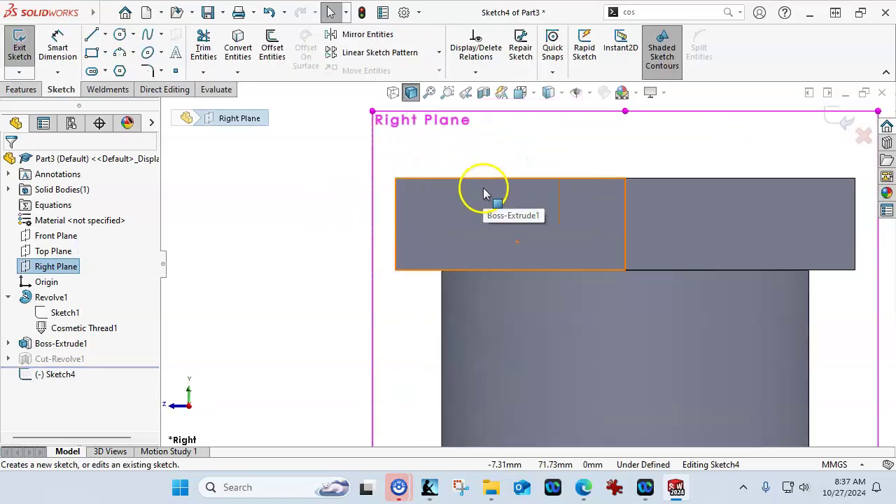
Step: Draw a vertical construction centerline through the origin
click(92, 35)
click(104, 35)
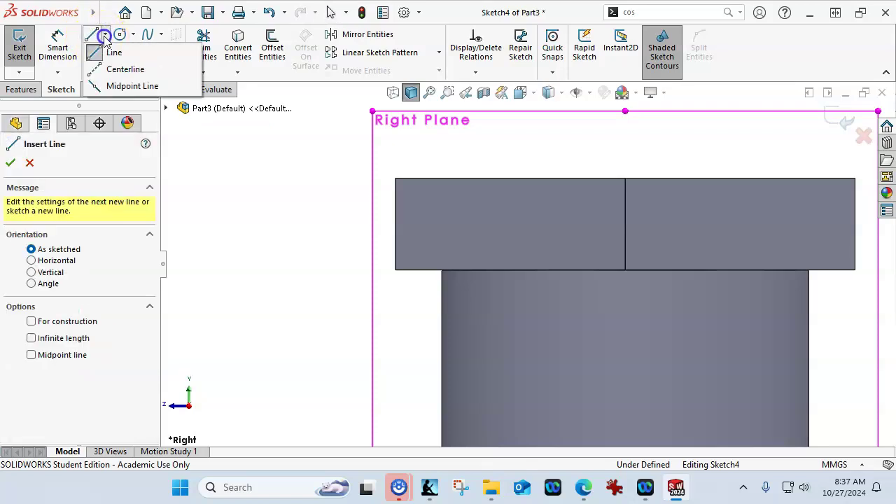
click(126, 68)
scroll(550, 364, up, 5)
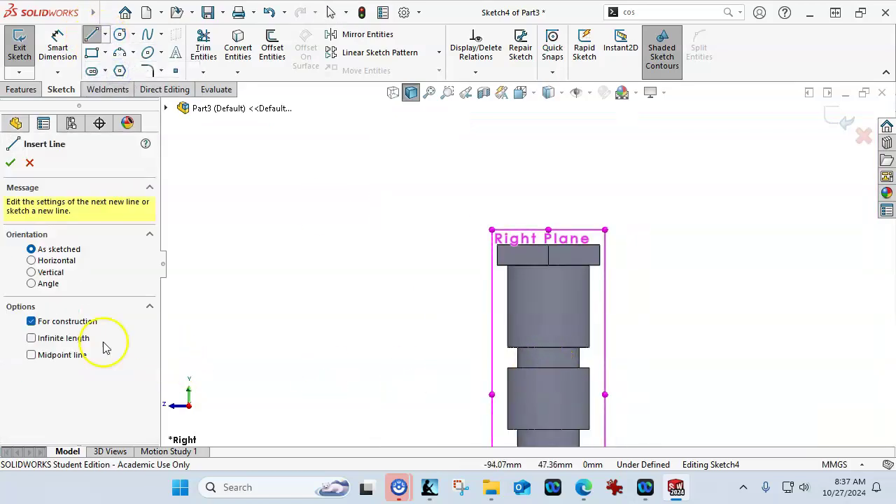
scroll(480, 399, up, 2)
scroll(536, 394, down, 1)
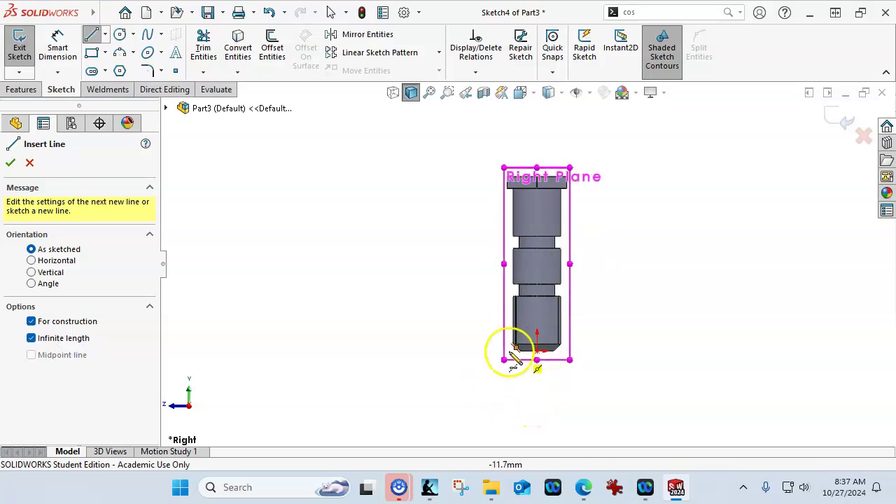
click(32, 273)
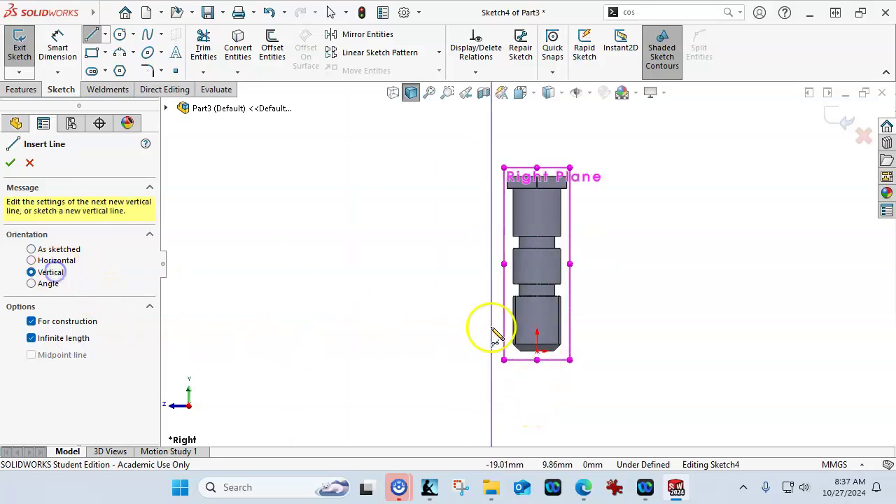
click(539, 354)
right_click(342, 229)
click(367, 233)
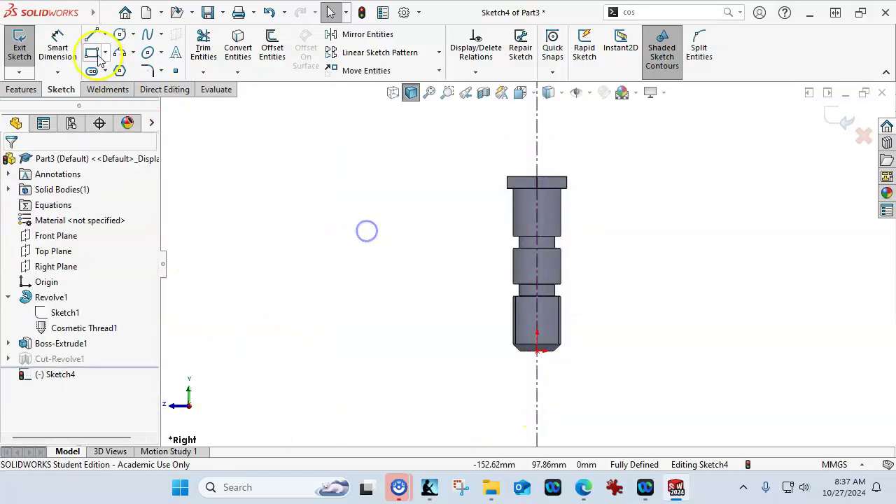
Step: Sketch a closed three-line triangle at the hex head's outer top corner
click(91, 34)
scroll(536, 189, down, 5)
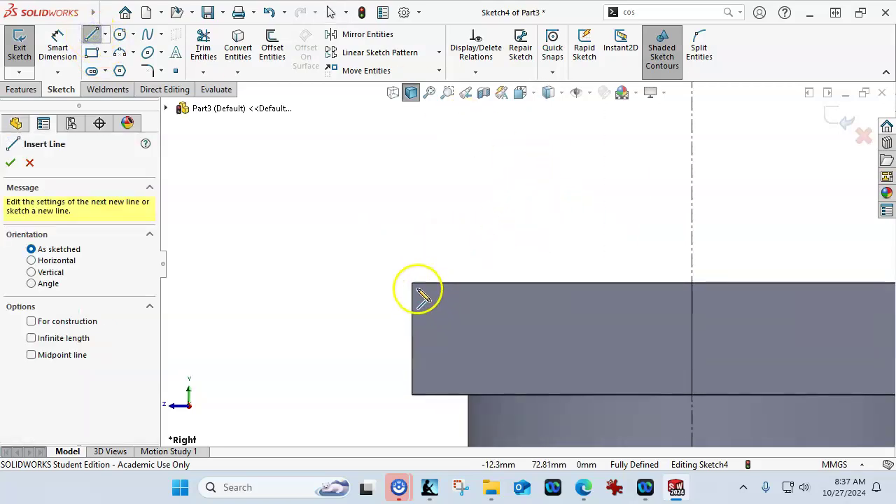
click(413, 283)
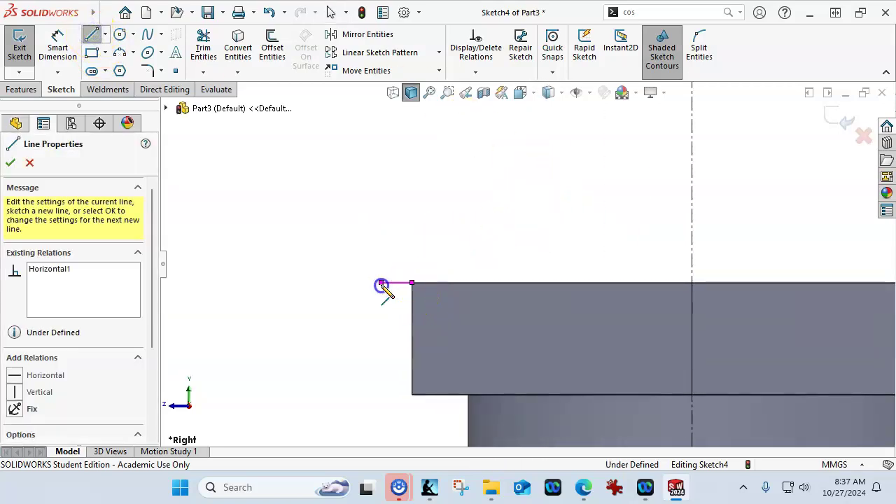
click(381, 308)
click(412, 283)
right_click(410, 223)
click(546, 147)
Step: Dimension the triangle's angle to 45° and its top edge to 3 mm
scroll(392, 308, down, 3)
click(436, 267)
click(430, 241)
click(316, 298)
text(45)
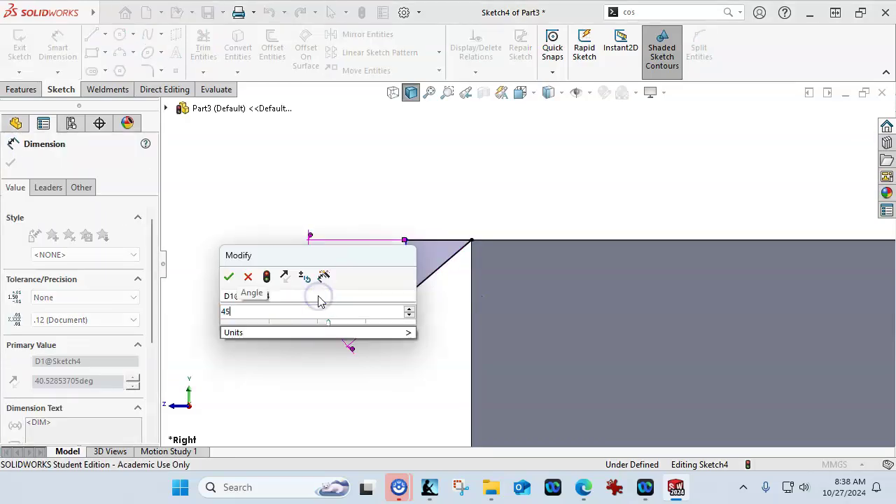
key(Return)
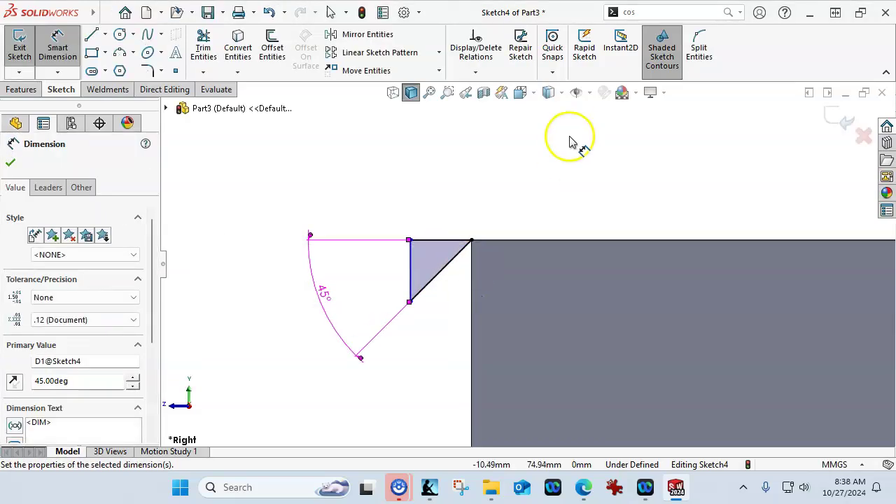
click(453, 242)
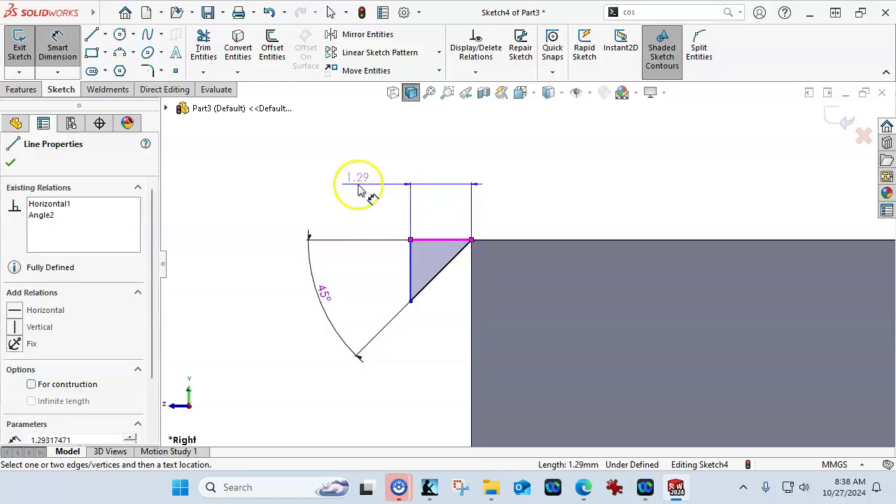
click(358, 186)
text(3)
key(Return)
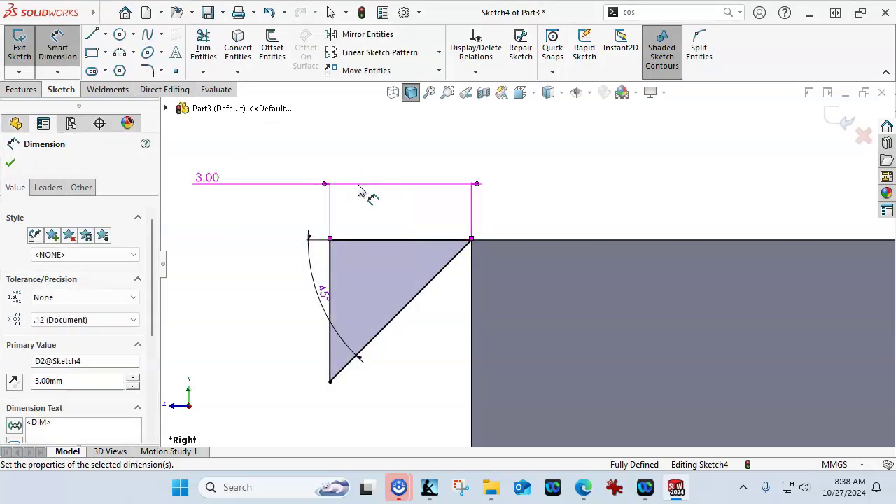
scroll(568, 213, up, 5)
right_click(549, 185)
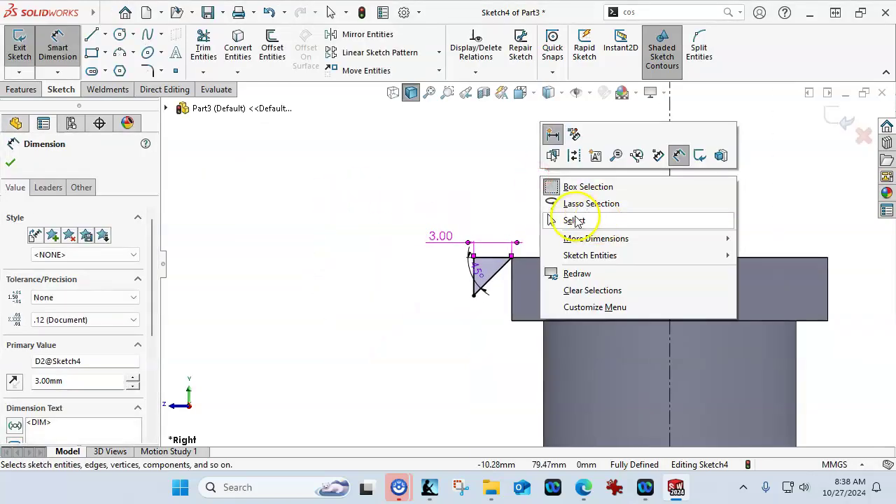
click(574, 220)
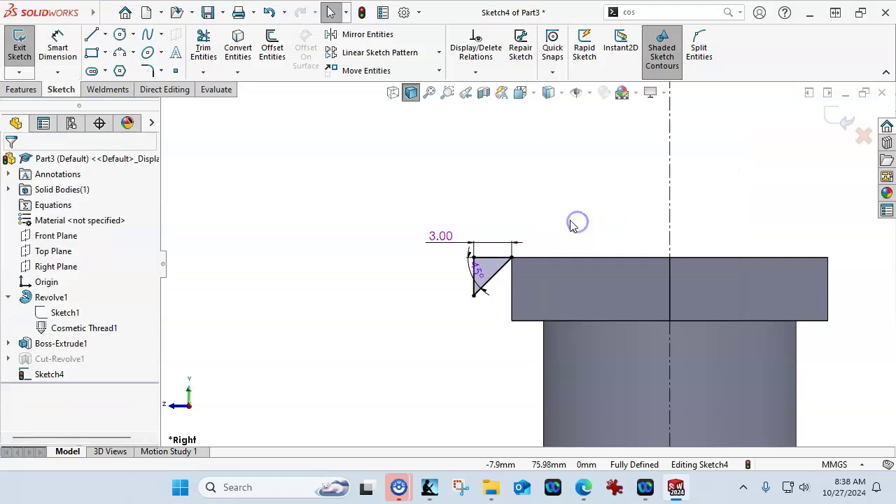
Step: Revolve-cut the Sketch4 triangle 360° around the centerline, then check it in isometric and front views
click(21, 90)
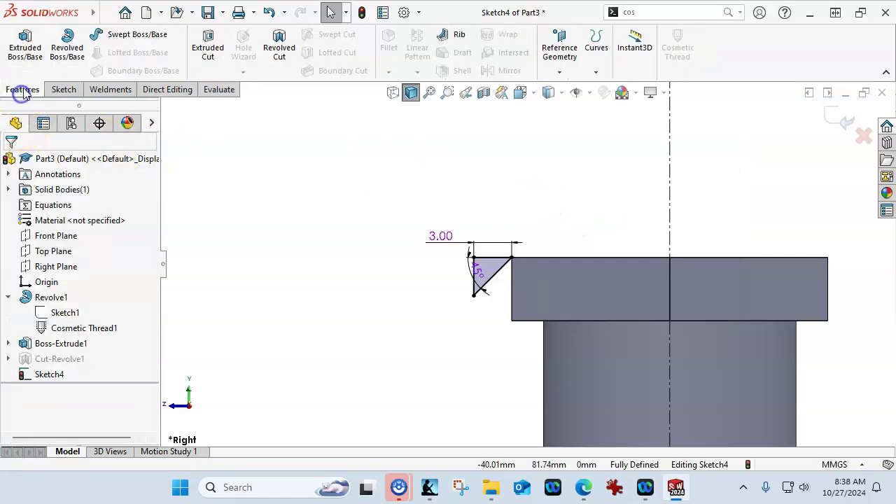
click(272, 54)
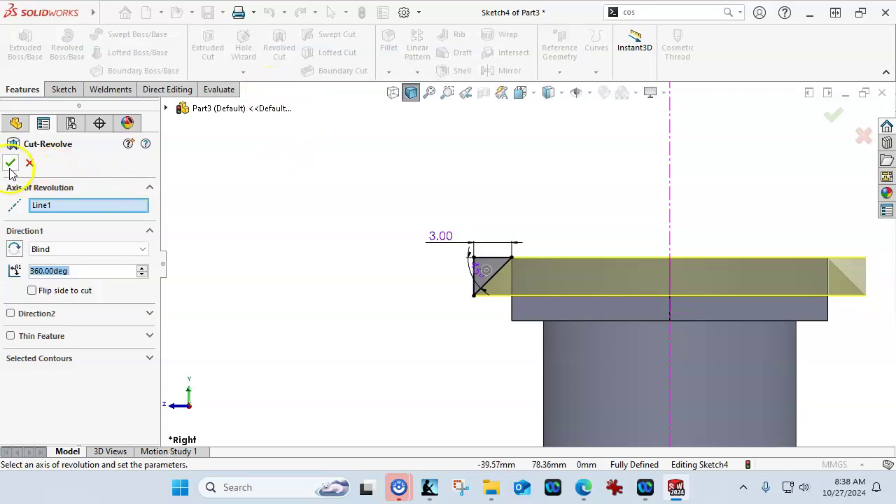
click(9, 164)
scroll(418, 191, up, 2)
middle_drag(418, 192, 455, 286)
click(428, 273)
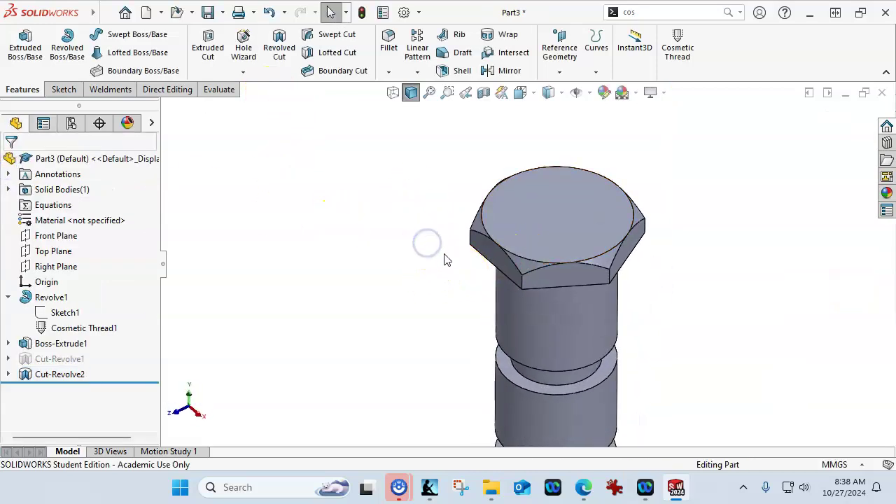
key(ctrl+7)
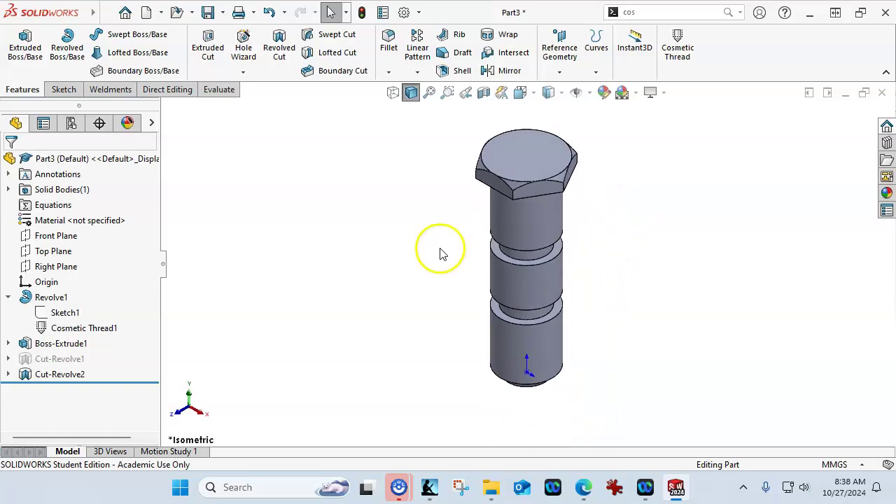
click(8, 297)
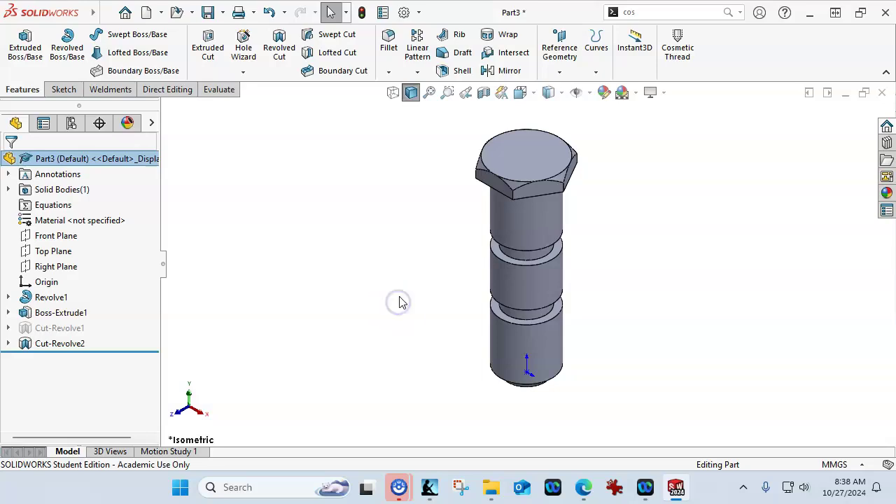
key(ctrl+1)
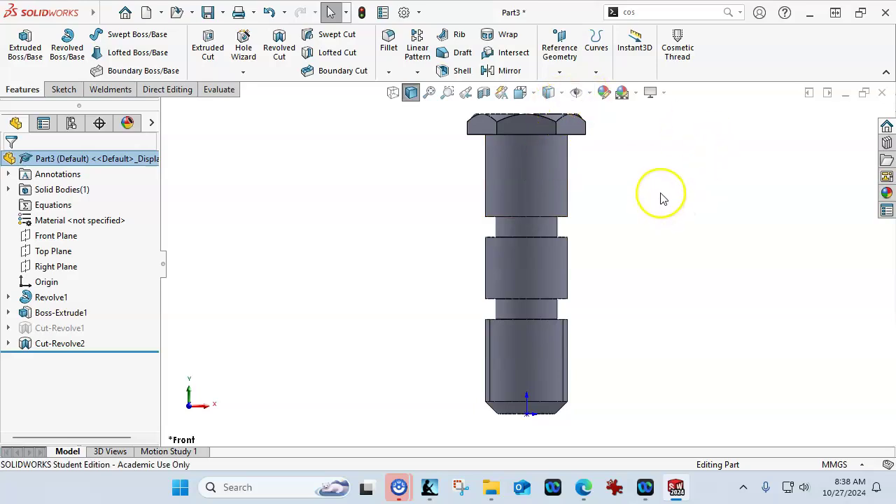
Step: Save the part as 'Screw Body.SLDPRT' in the Assign7 P6-11 folder
click(208, 12)
text(T)
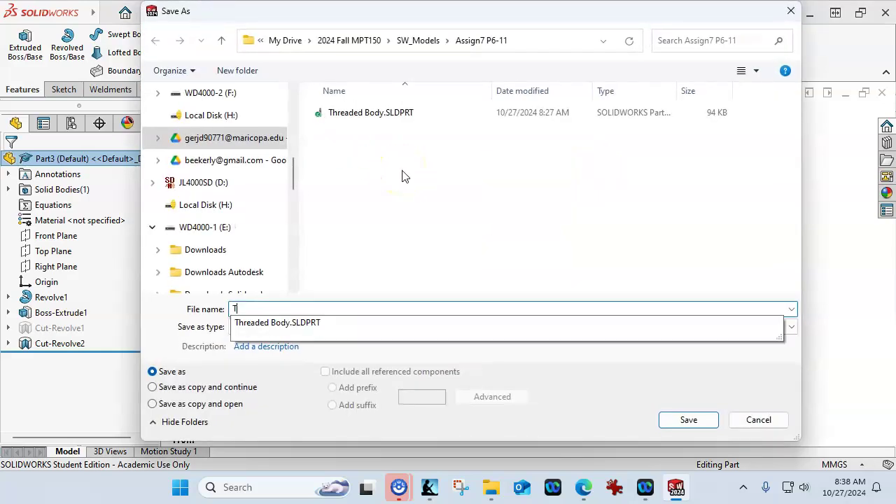
text(hreaded Sc)
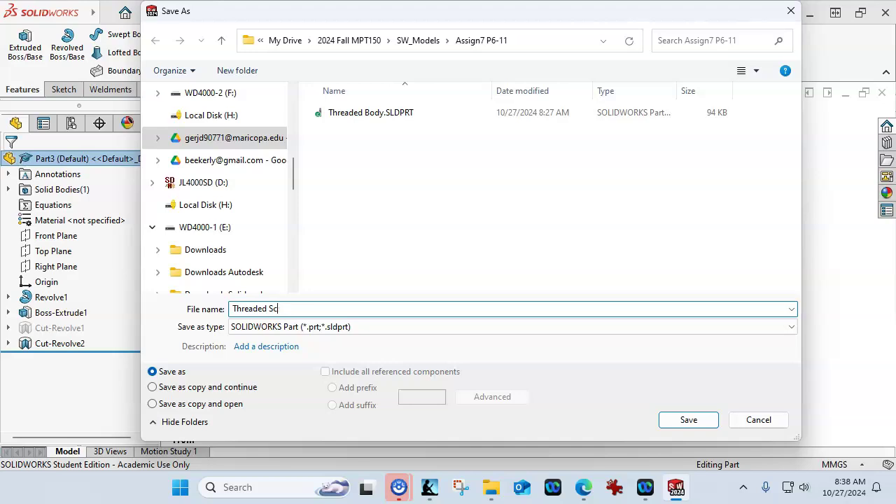
key(BackSpace)
key(BackSpace)
key(BackSpace)
key(BackSpace)
key(BackSpace)
key(BackSpace)
key(BackSpace)
key(BackSpace)
key(BackSpace)
key(BackSpace)
text(Screw Body)
key(Return)
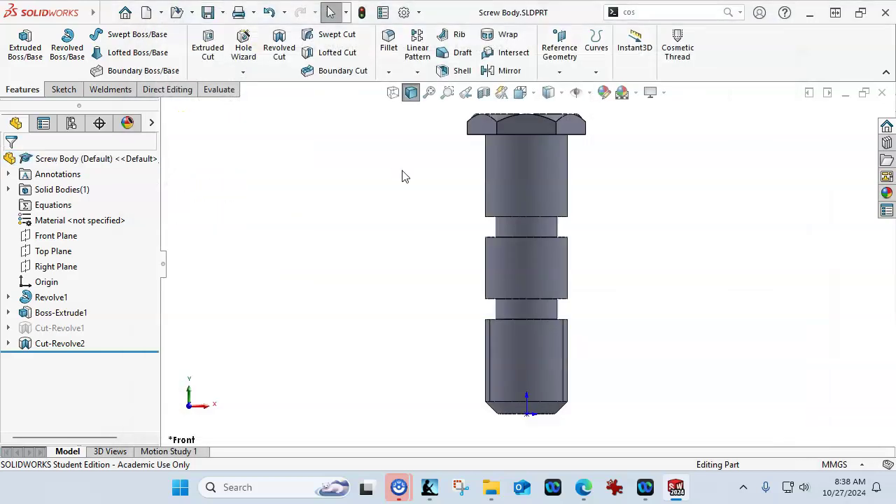